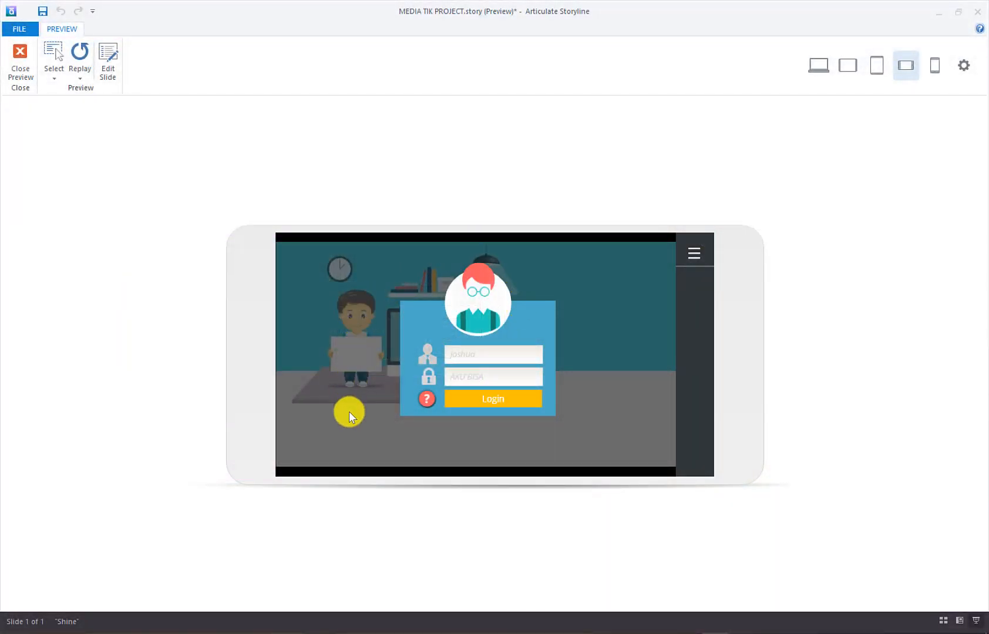
# Enter the password in the preview's login form, then view and dismiss the password hint
pyautogui.click(469, 378)
pyautogui.write('AKU BISA')
pyautogui.click(442, 403)
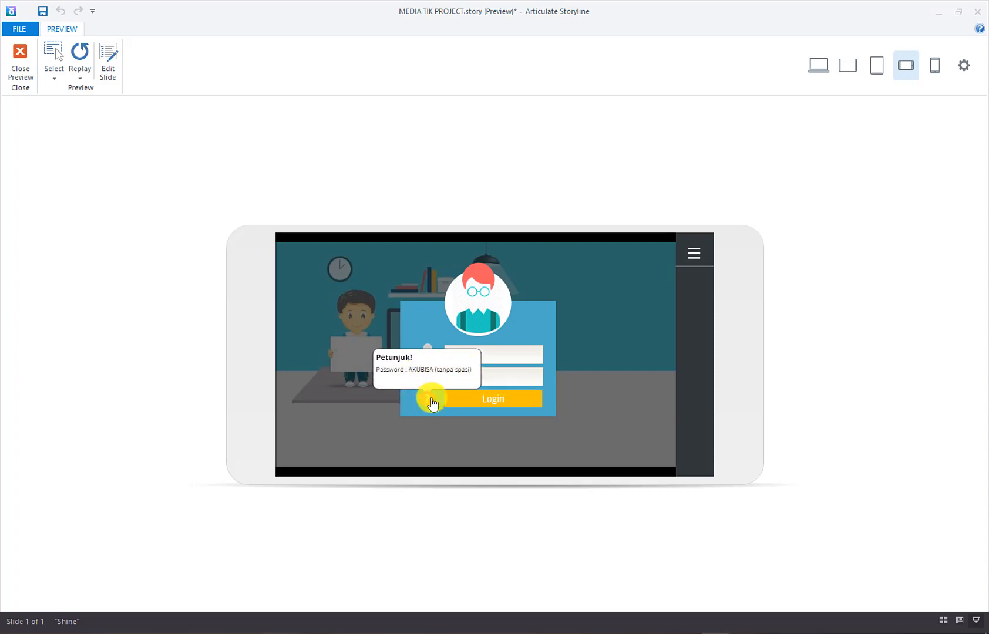
pyautogui.click(431, 398)
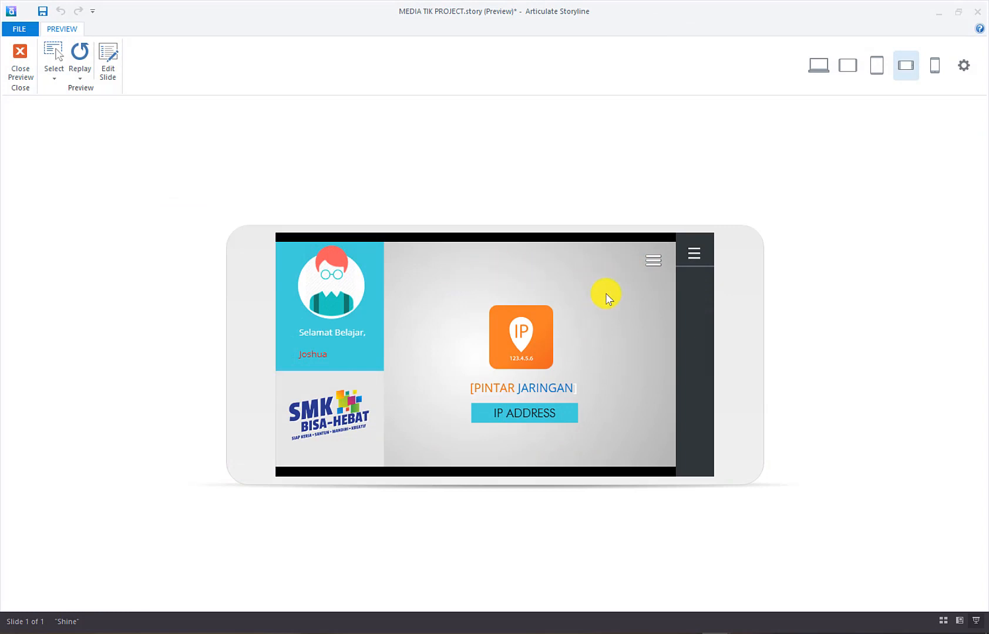
# Log in to the preview as a learner with the first avatar, a name and the course password
pyautogui.click(656, 263)
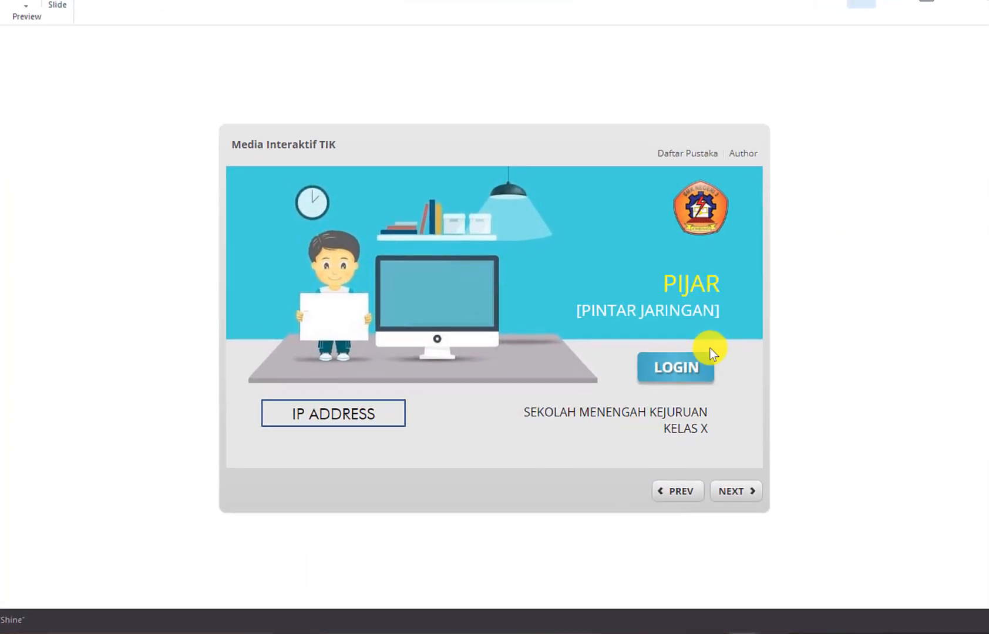
pyautogui.click(707, 352)
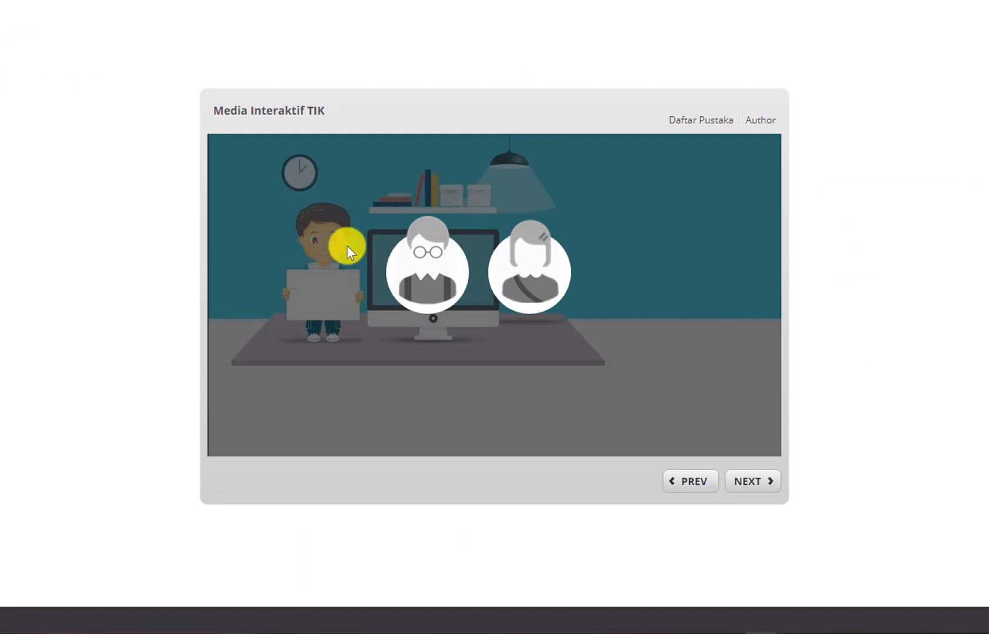
pyautogui.click(430, 258)
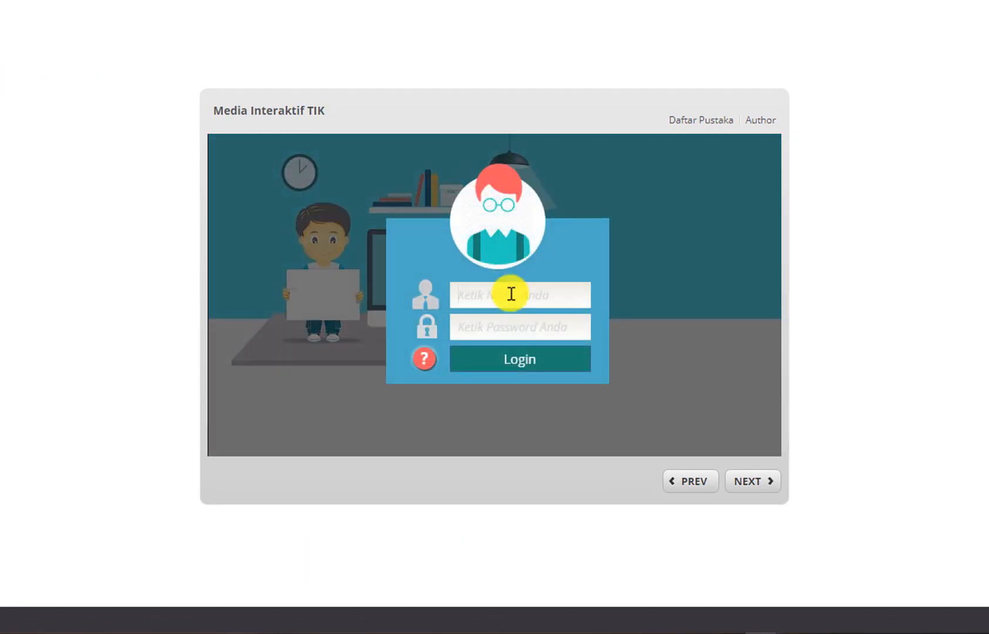
pyautogui.write('A')
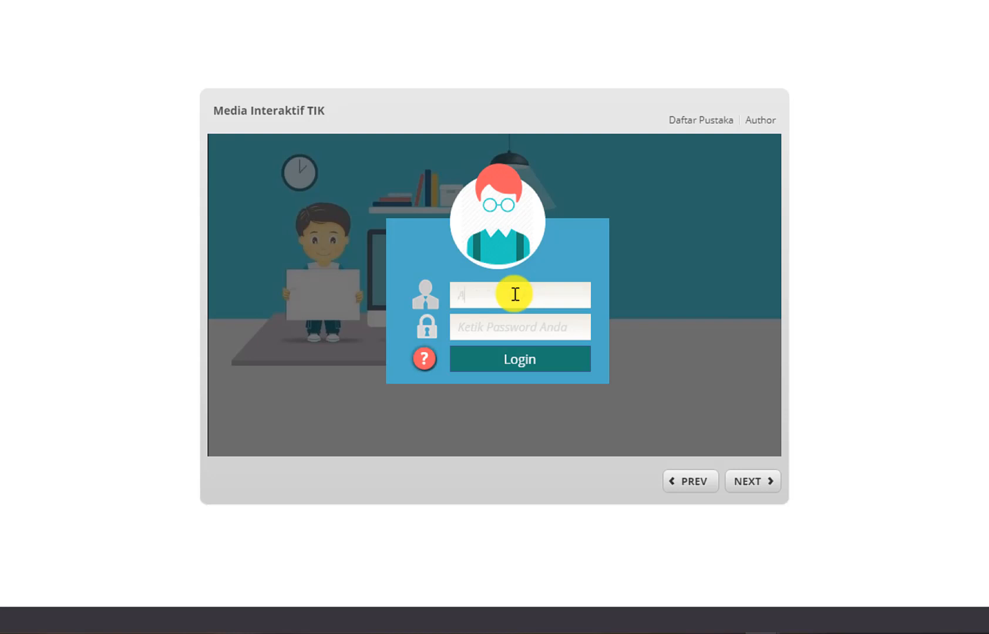
pyautogui.write('di')
pyautogui.click(509, 334)
pyautogui.write('AKUBIS')
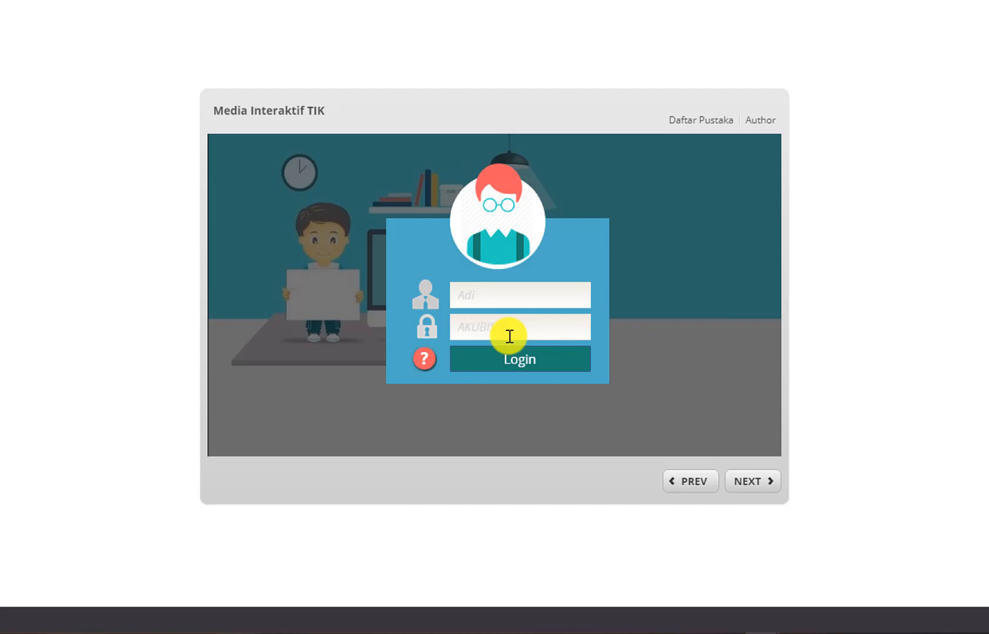
pyautogui.write('A')
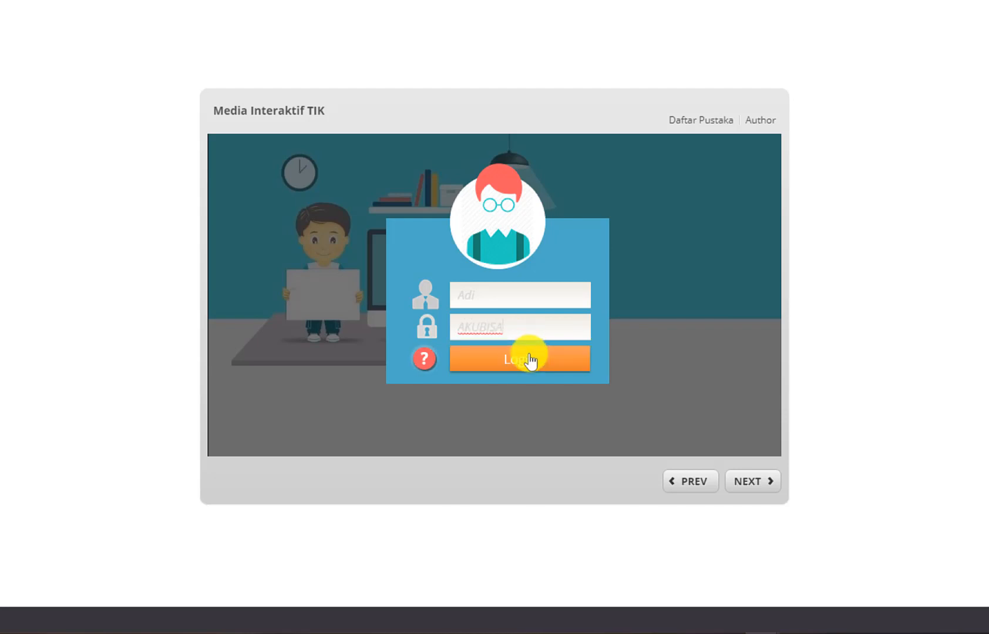
pyautogui.click(528, 356)
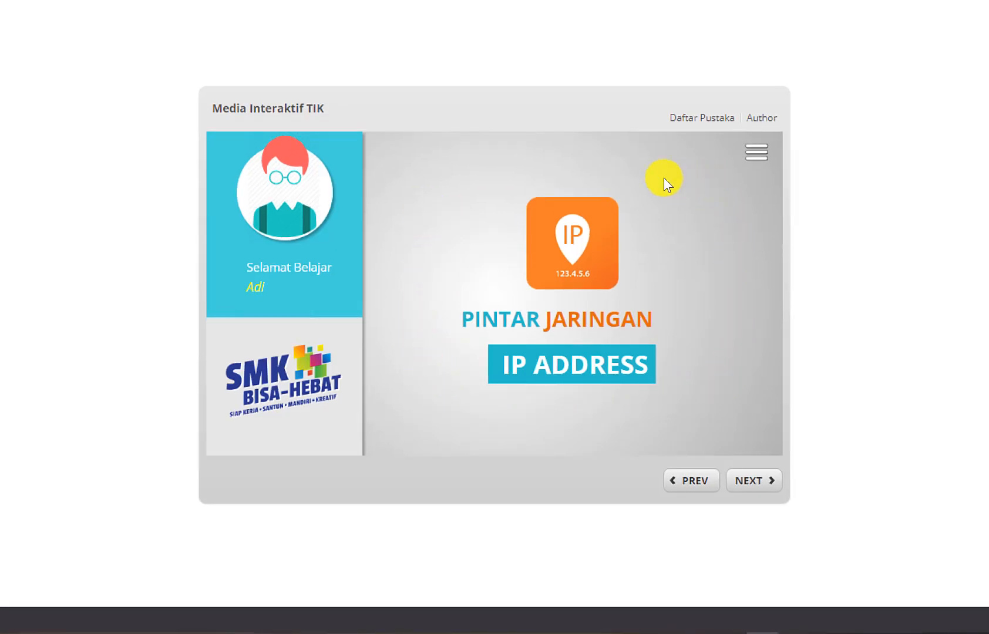
# Visit the Kompetensi Dasar page, return to the dashboard, then open Materi Pembelajaran from the menu
pyautogui.click(758, 151)
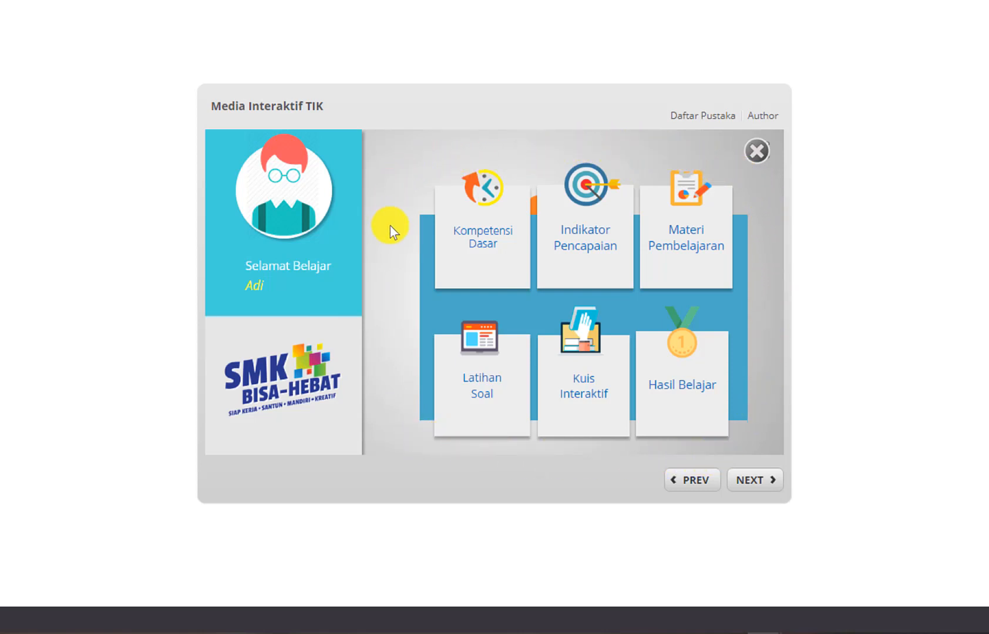
pyautogui.click(485, 251)
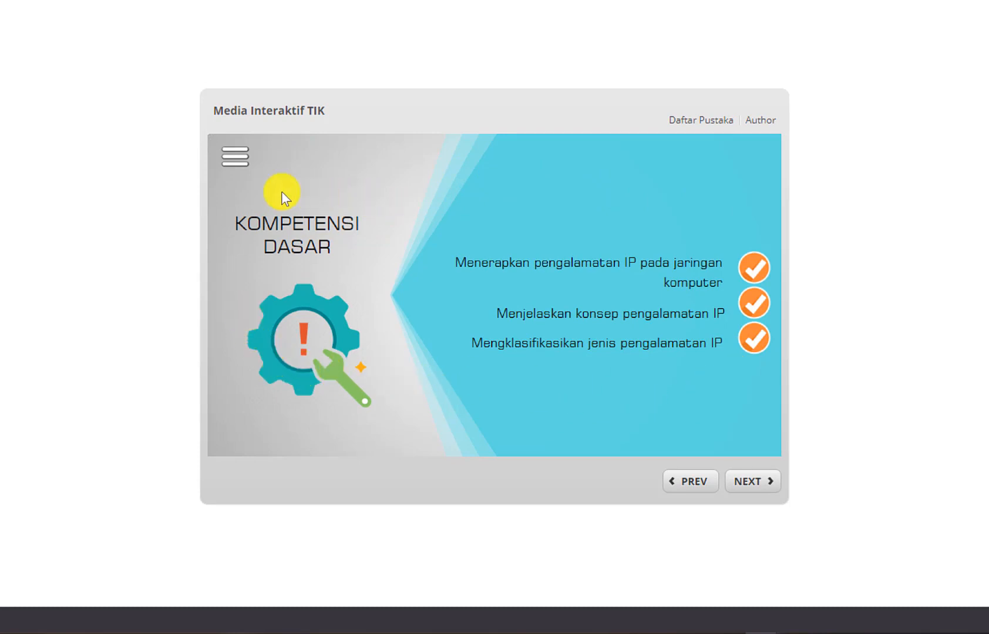
pyautogui.click(233, 157)
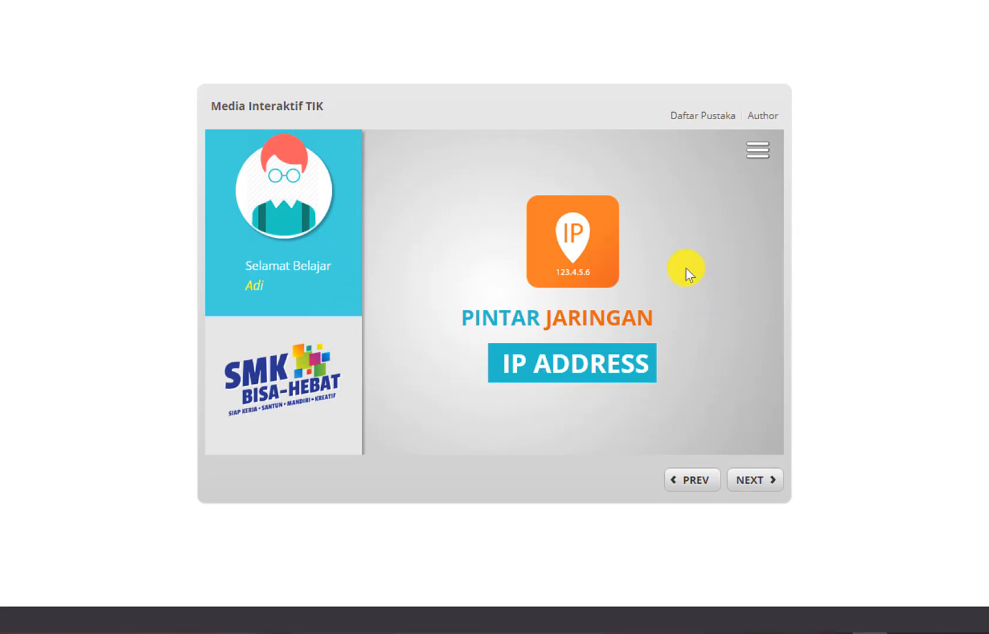
pyautogui.click(759, 154)
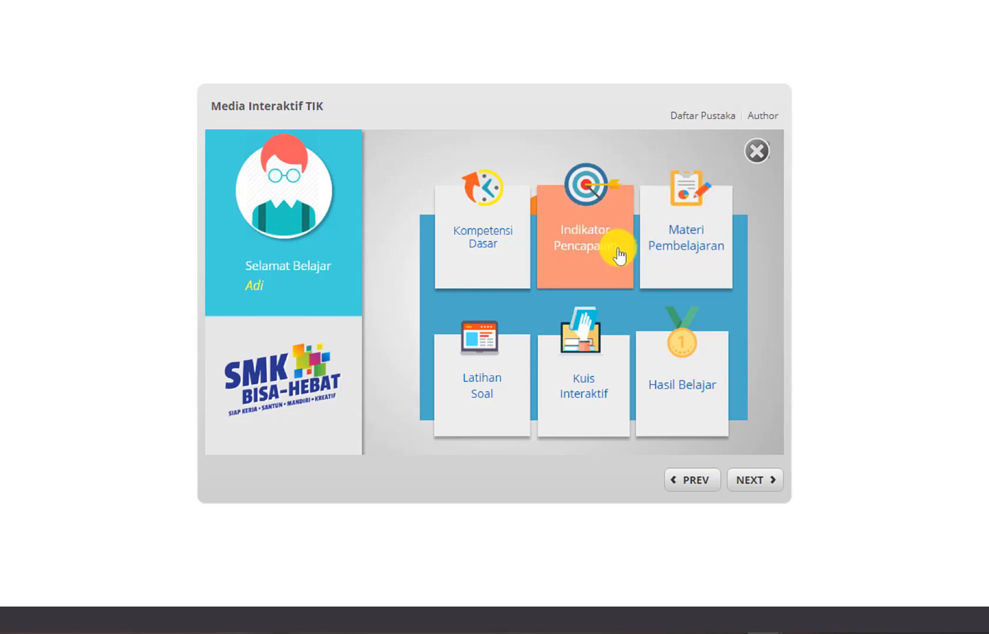
pyautogui.click(697, 251)
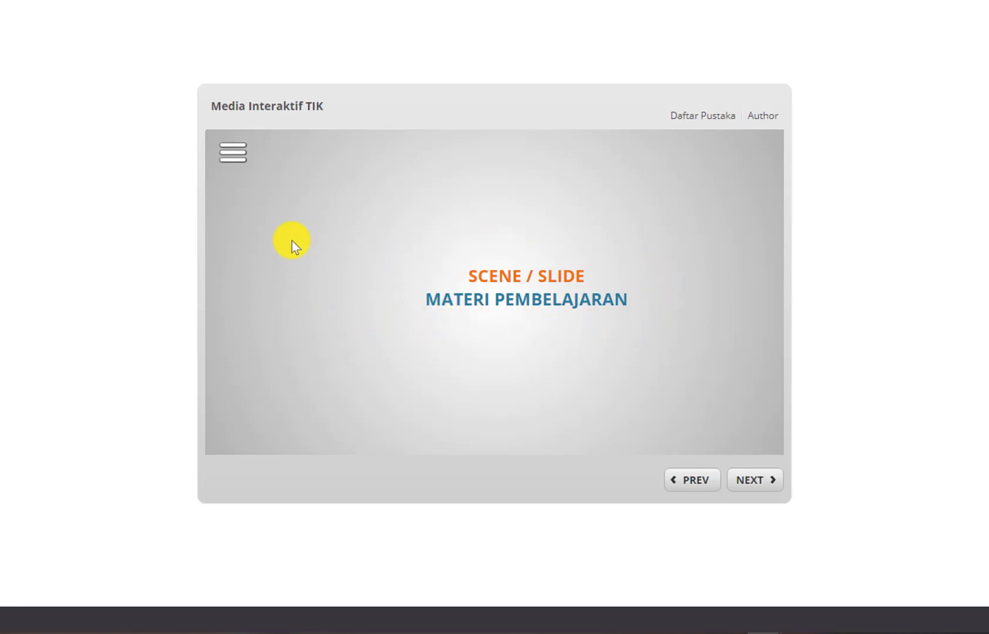
# Open the Hasil Belajar page from the dashboard menu and return to the dashboard
pyautogui.click(234, 155)
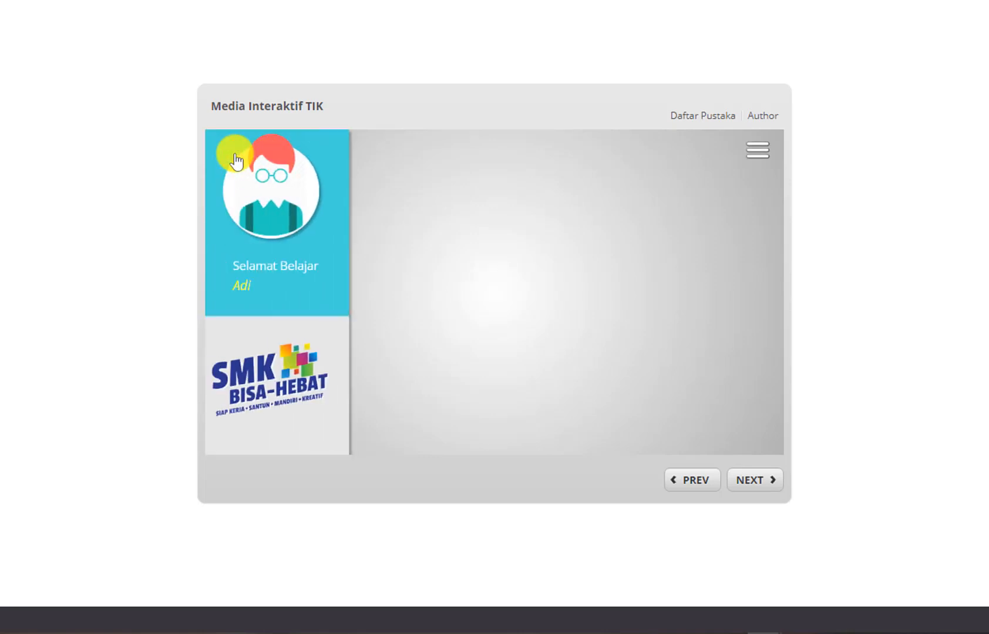
pyautogui.click(757, 149)
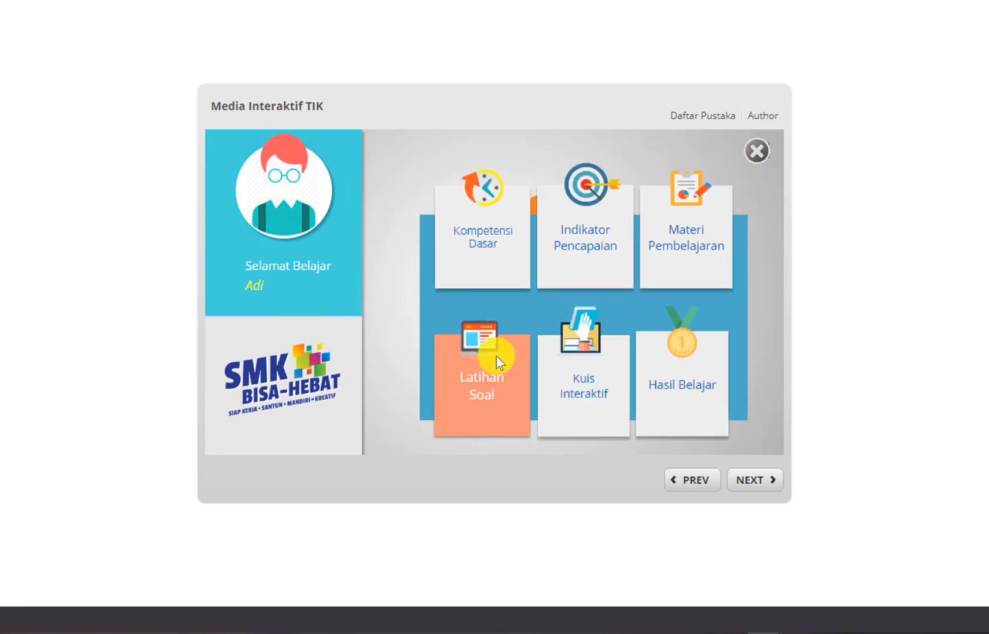
pyautogui.click(687, 392)
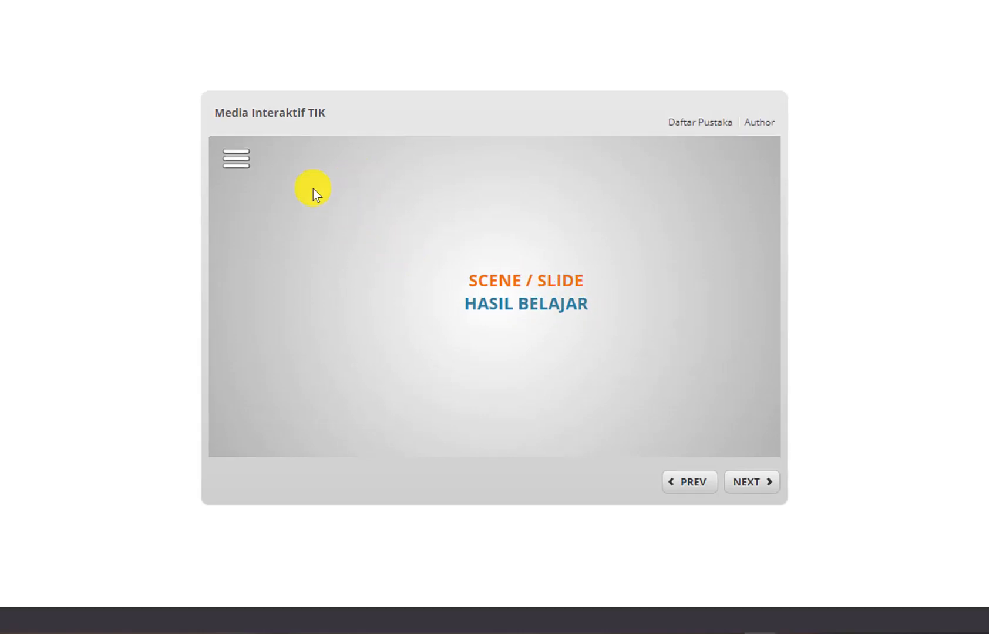
pyautogui.click(237, 159)
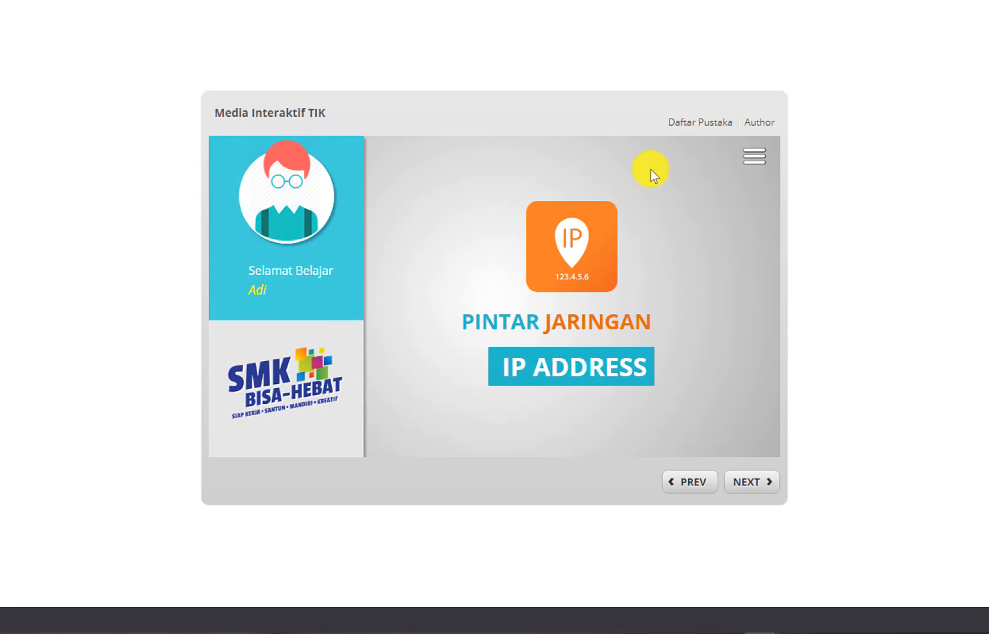
# Check the Daftar Pustaka and Author pages, then go back to the dashboard
pyautogui.click(751, 156)
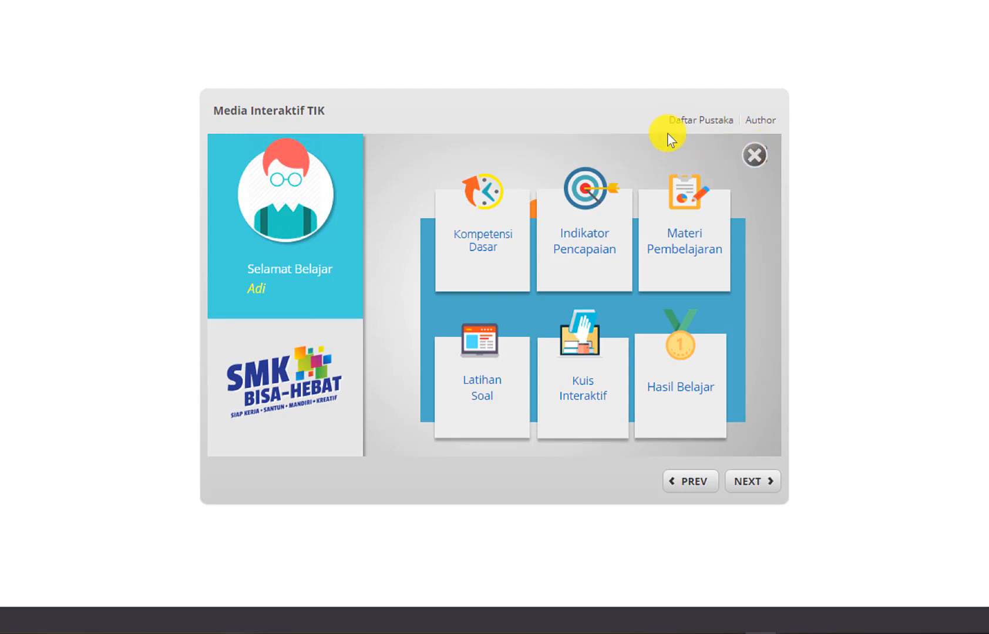
pyautogui.click(713, 121)
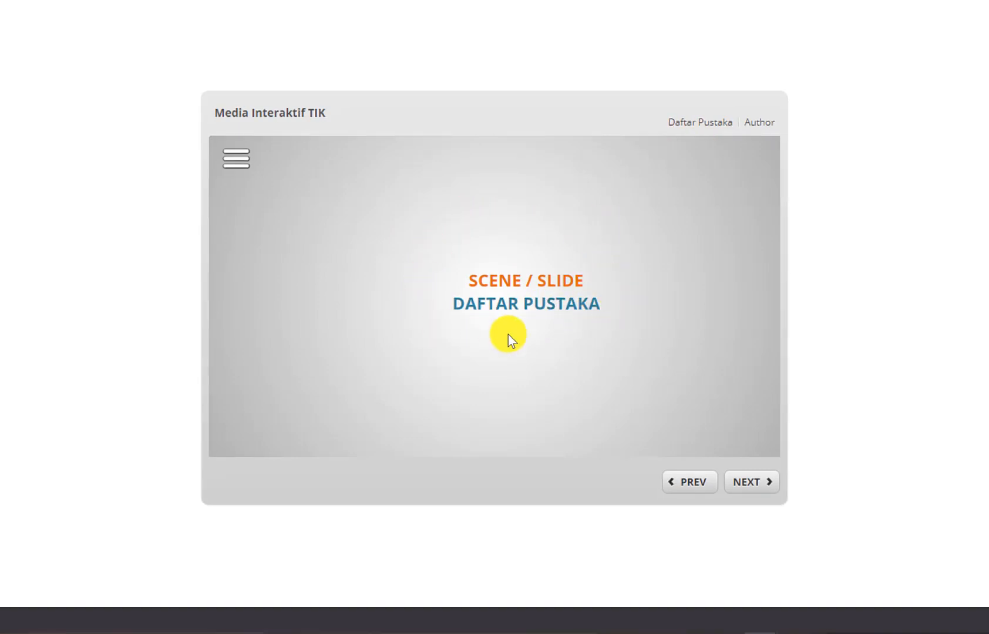
pyautogui.click(759, 123)
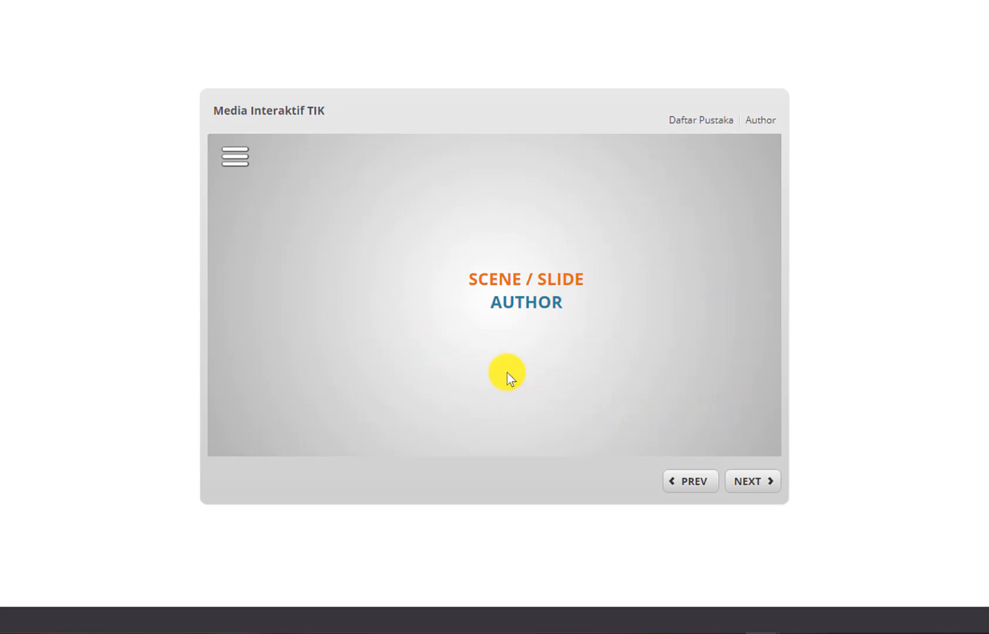
pyautogui.click(241, 155)
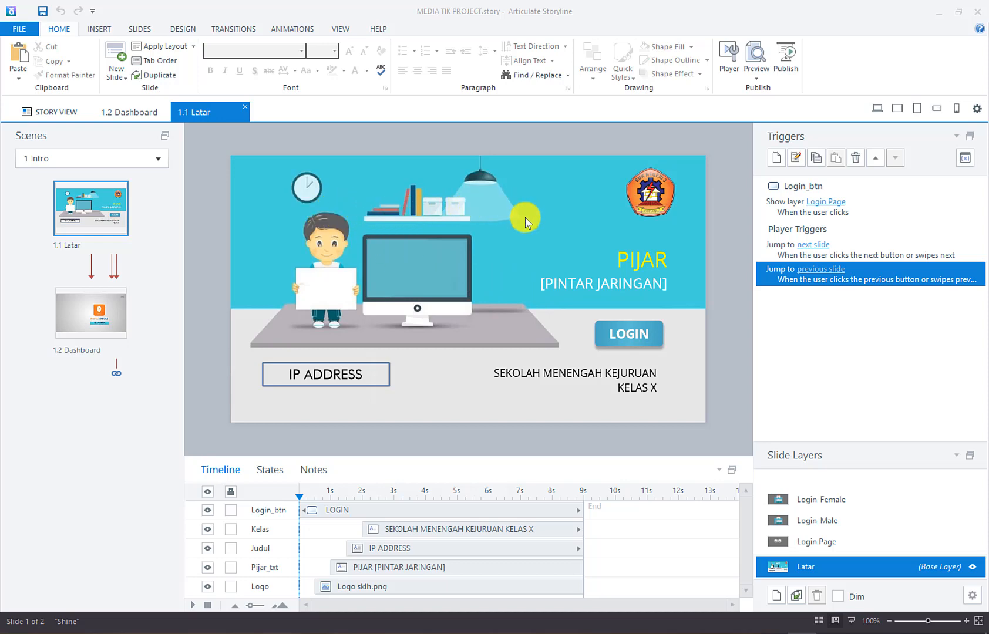
# Open the 1.2 Dashboard slide from the Scenes panel for editing
pyautogui.click(103, 308)
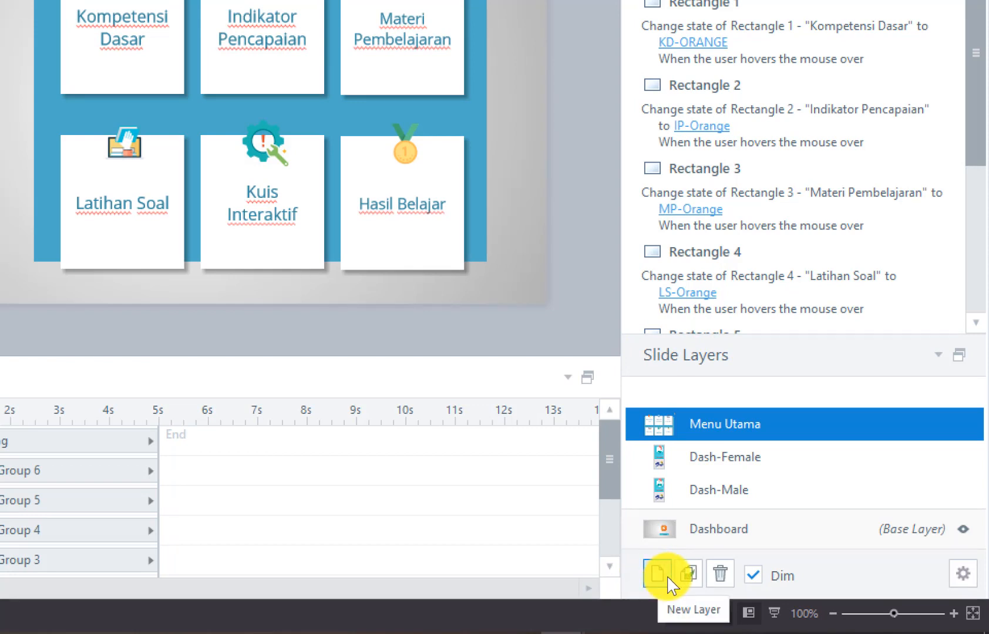
# Add a new slide layer on 1.2 Dashboard and name it 'Kompetensi Dasar'
pyautogui.click(667, 576)
pyautogui.doubleClick(725, 389)
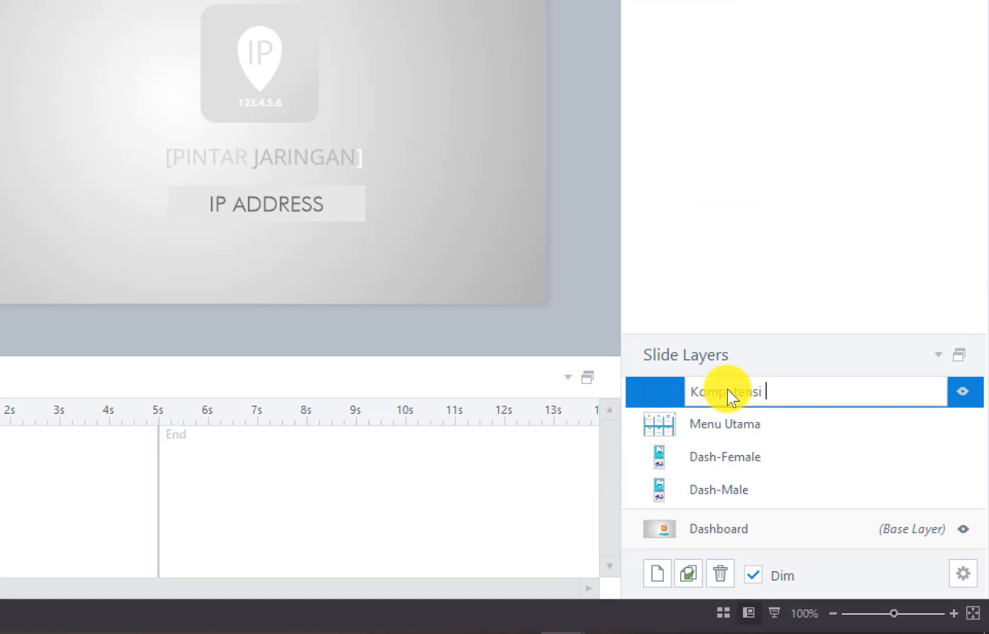
pyautogui.press('Return')
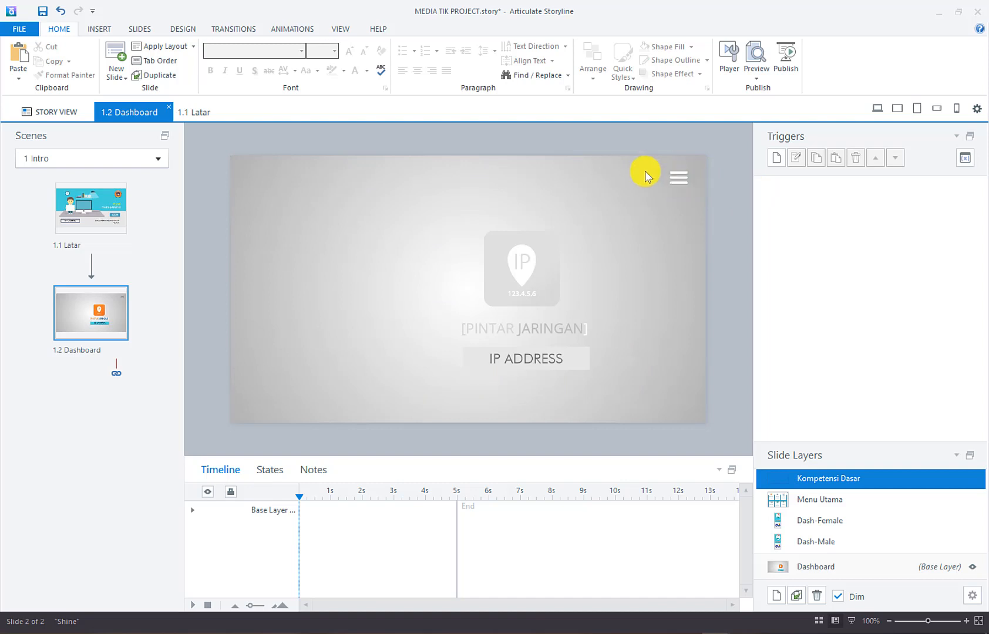
# Turn on 'Hide objects on base layer' in the Kompetensi Dasar layer's properties
pyautogui.doubleClick(776, 479)
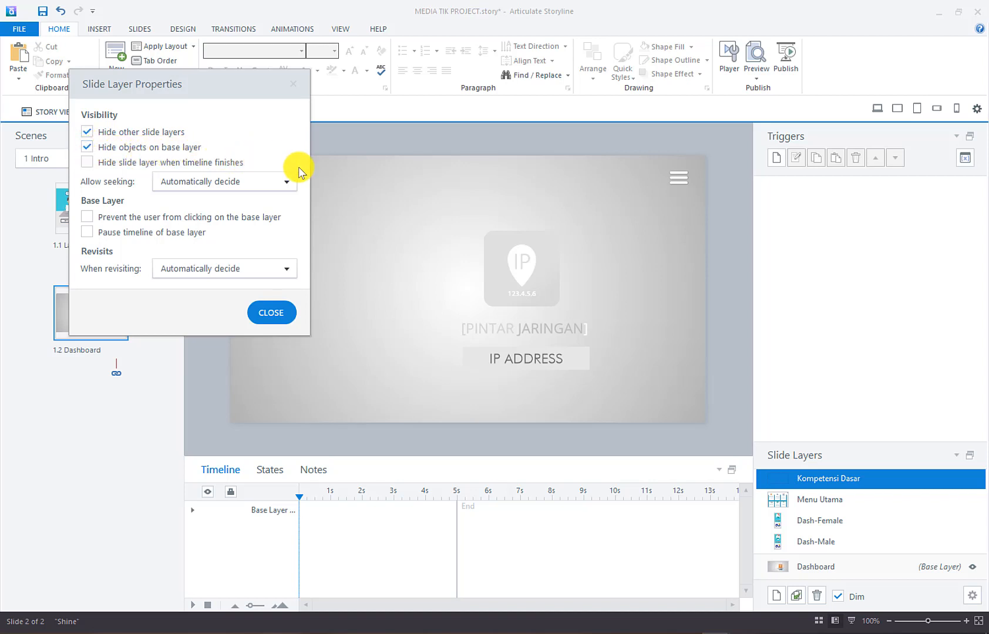
pyautogui.click(271, 313)
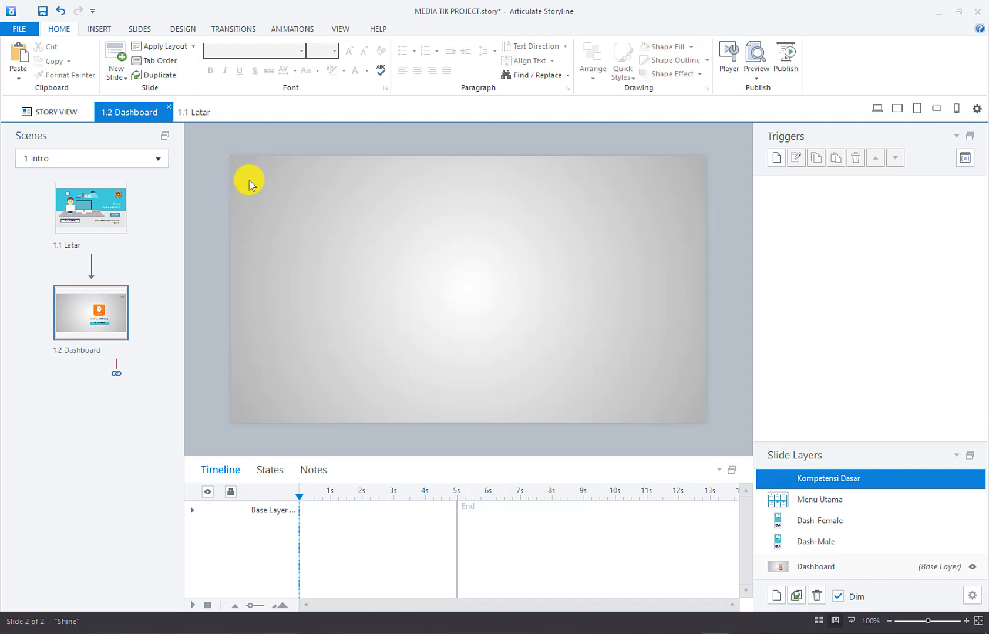
# Insert the Assets (5) menu icon picture, shrink it to 36 px and place it top-left
pyautogui.click(97, 31)
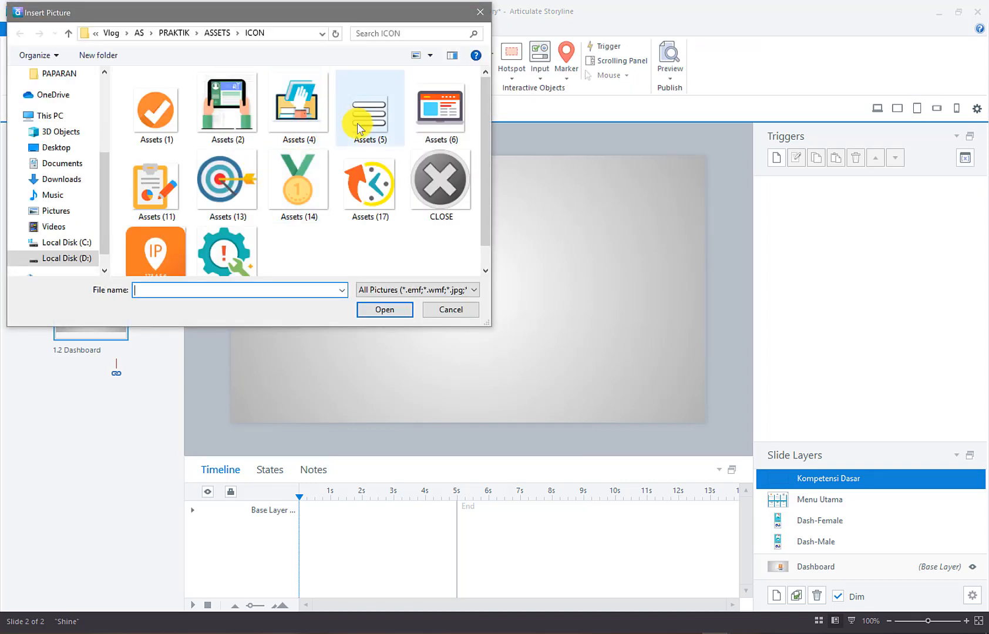
pyautogui.click(367, 122)
pyautogui.click(388, 317)
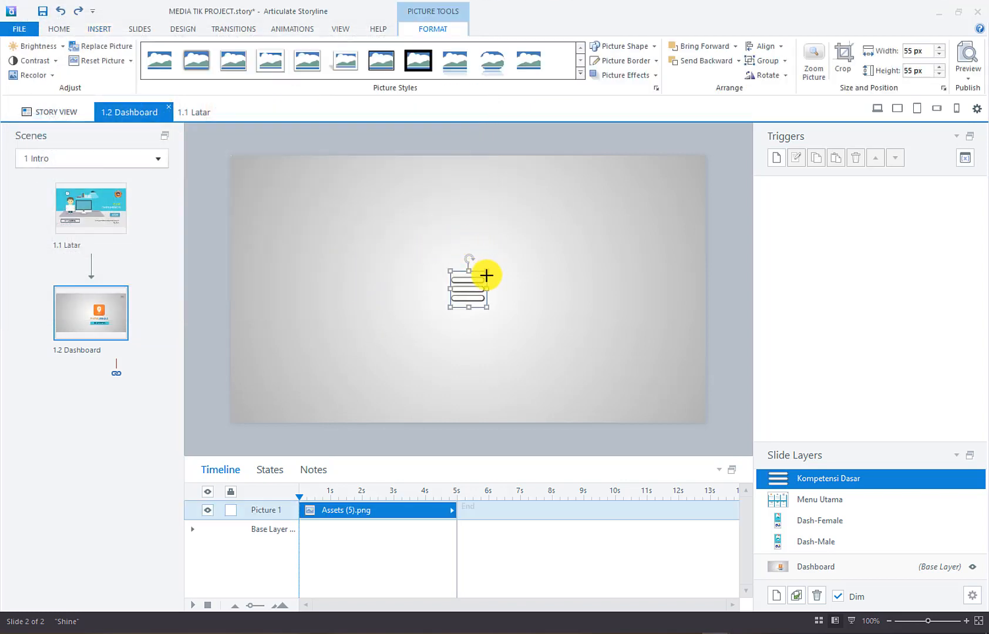
pyautogui.moveTo(486, 275); pyautogui.dragTo(260, 178)
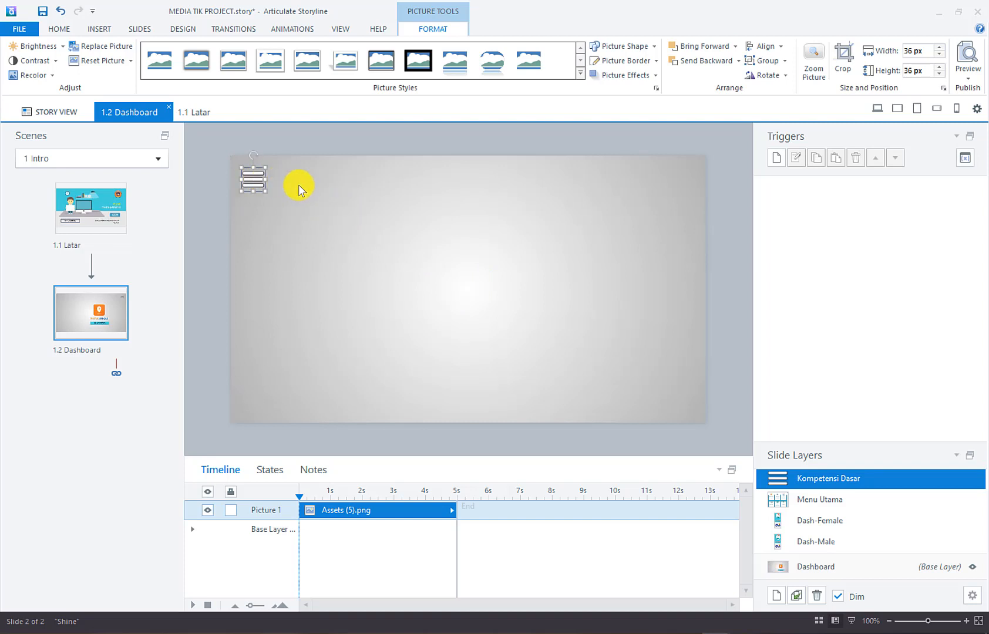
pyautogui.click(299, 184)
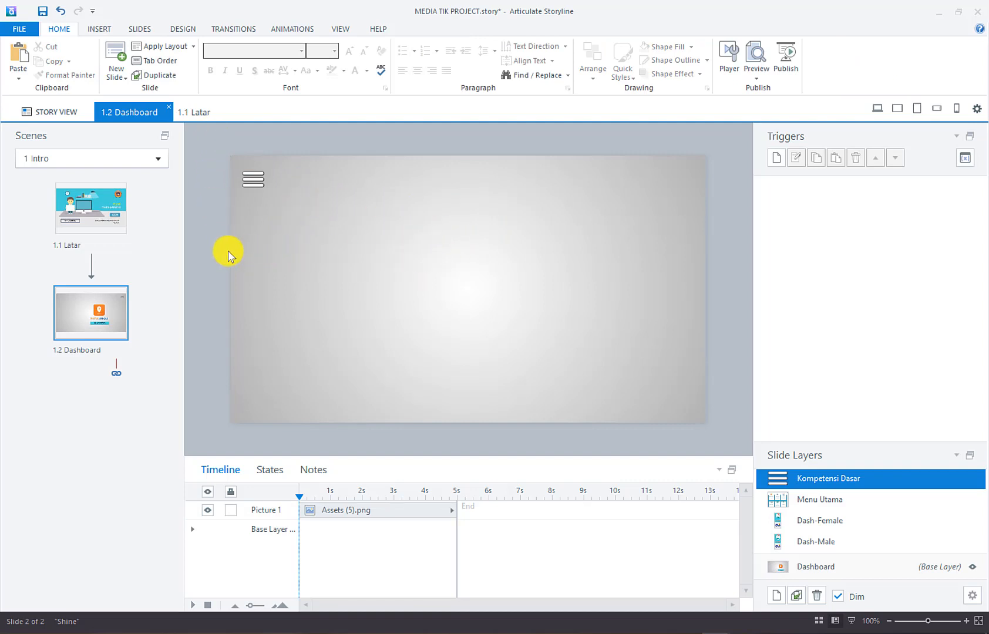
# Draw a text box near the upper left reading KOMPETENSI DASAR on two lines
pyautogui.click(112, 29)
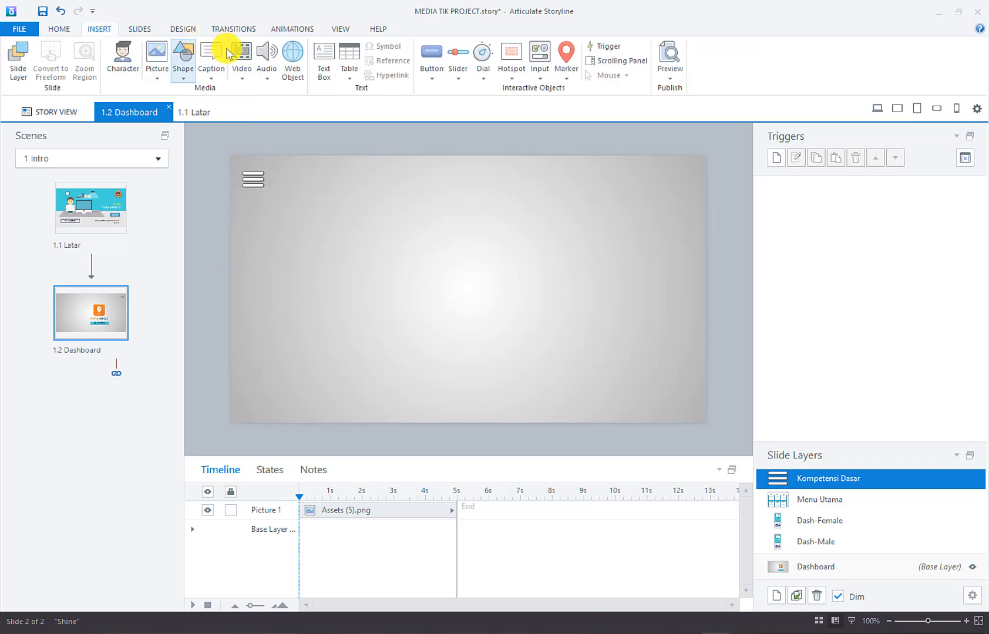
pyautogui.click(323, 60)
pyautogui.moveTo(296, 222); pyautogui.dragTo(416, 260)
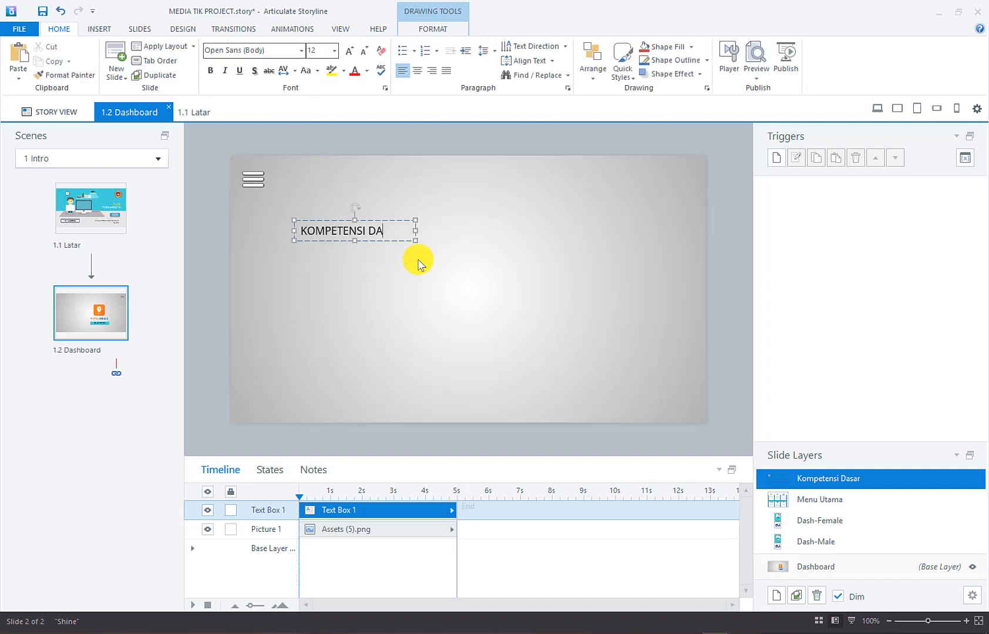
pyautogui.click(368, 230)
pyautogui.press('Return')
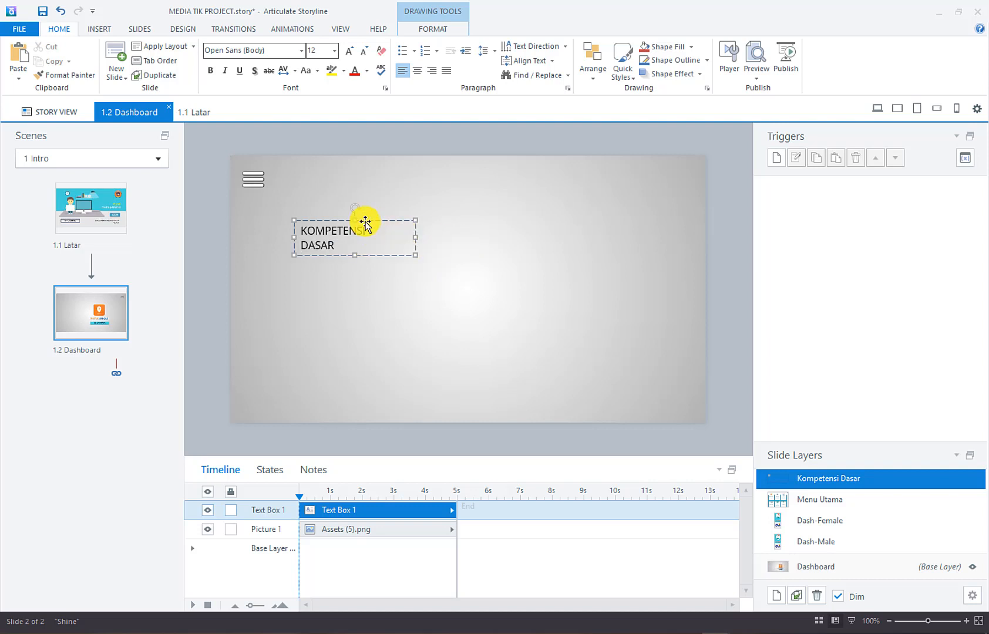
# Format the title centred, size 16, in the Square721 BT font
pyautogui.hotkey('ctrl', 'a')
pyautogui.click(417, 70)
pyautogui.click(350, 51)
pyautogui.click(350, 51)
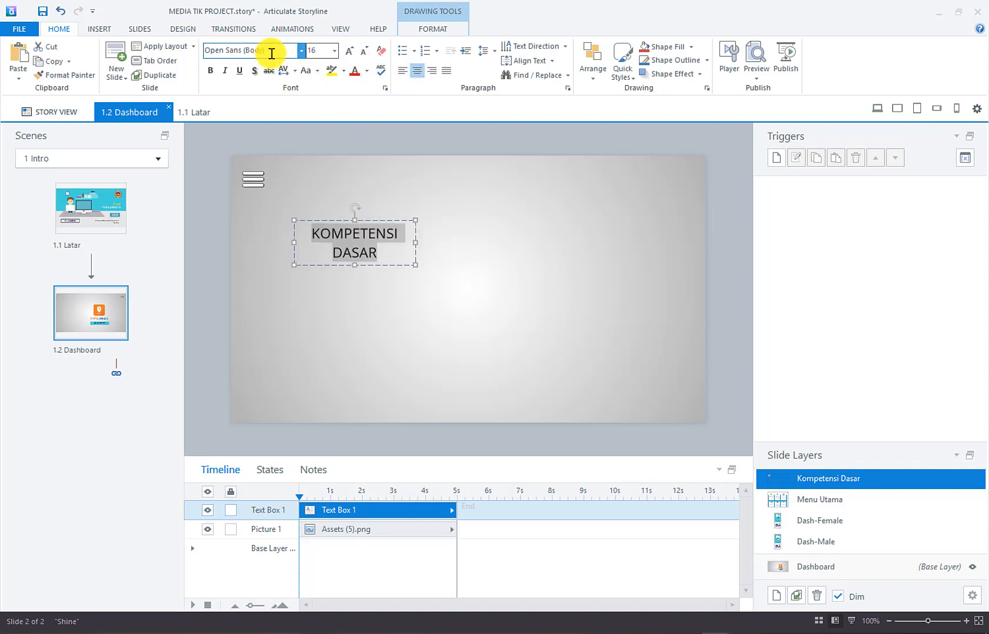
pyautogui.click(267, 50)
pyautogui.write('Square721 BT')
pyautogui.press('Return')
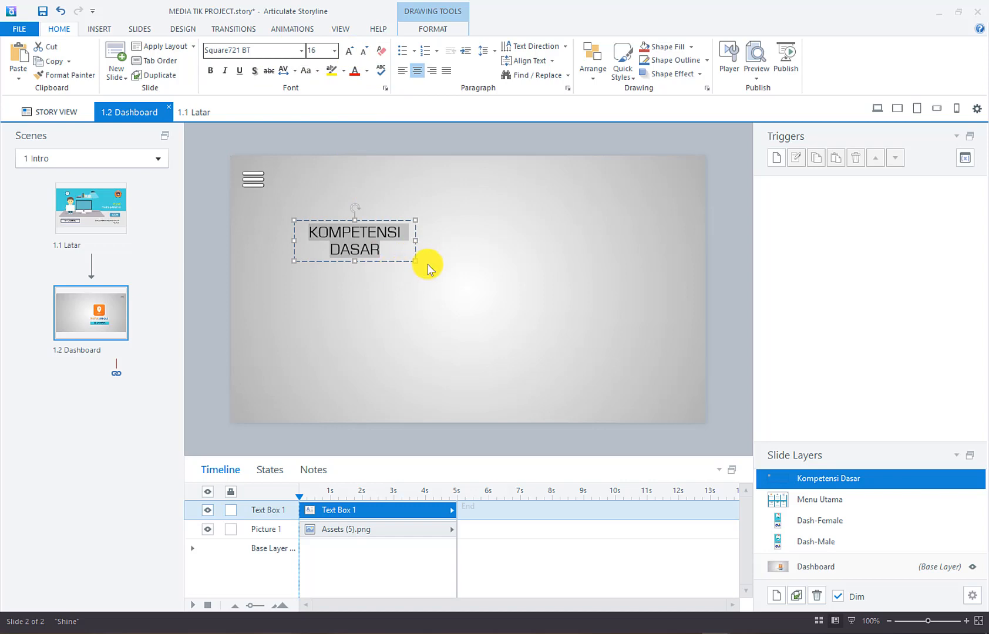
pyautogui.click(331, 184)
pyautogui.click(101, 28)
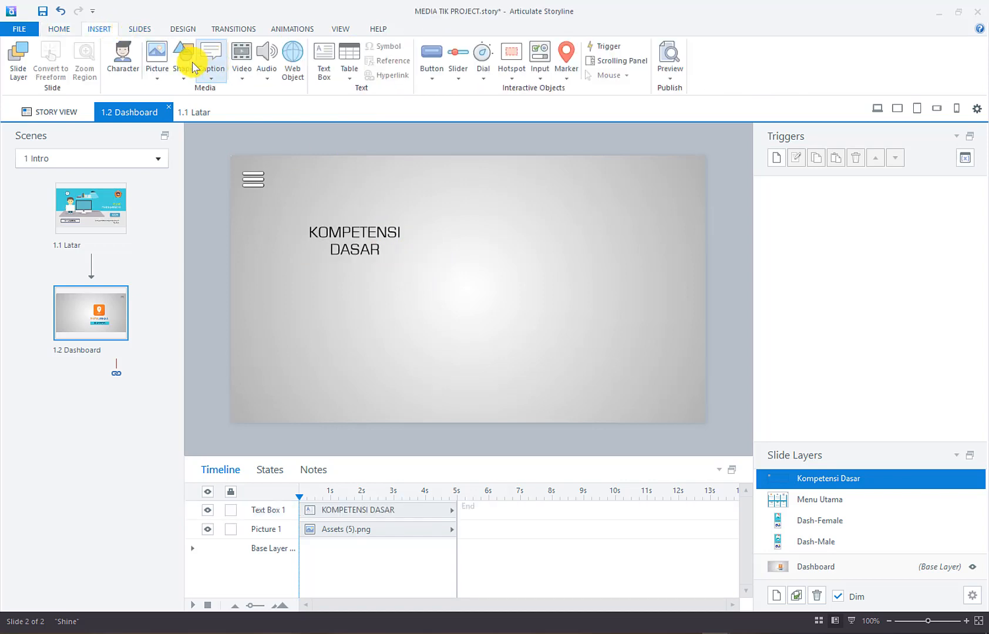
# Insert the Assets (2) tablet picture, shrink it and place it under the title
pyautogui.click(157, 53)
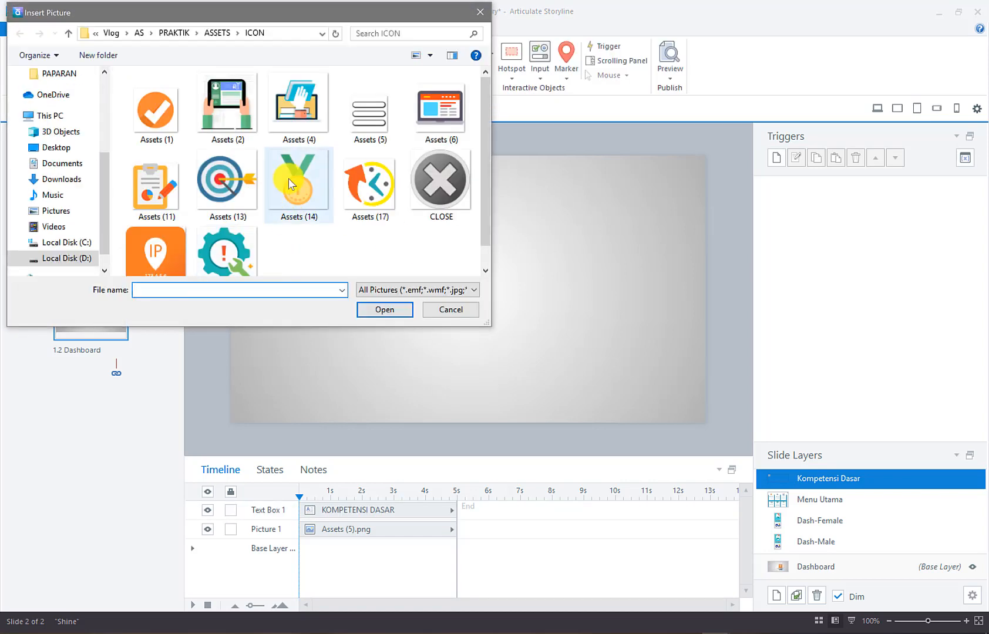
pyautogui.click(224, 103)
pyautogui.click(385, 310)
pyautogui.moveTo(350, 323); pyautogui.dragTo(355, 327)
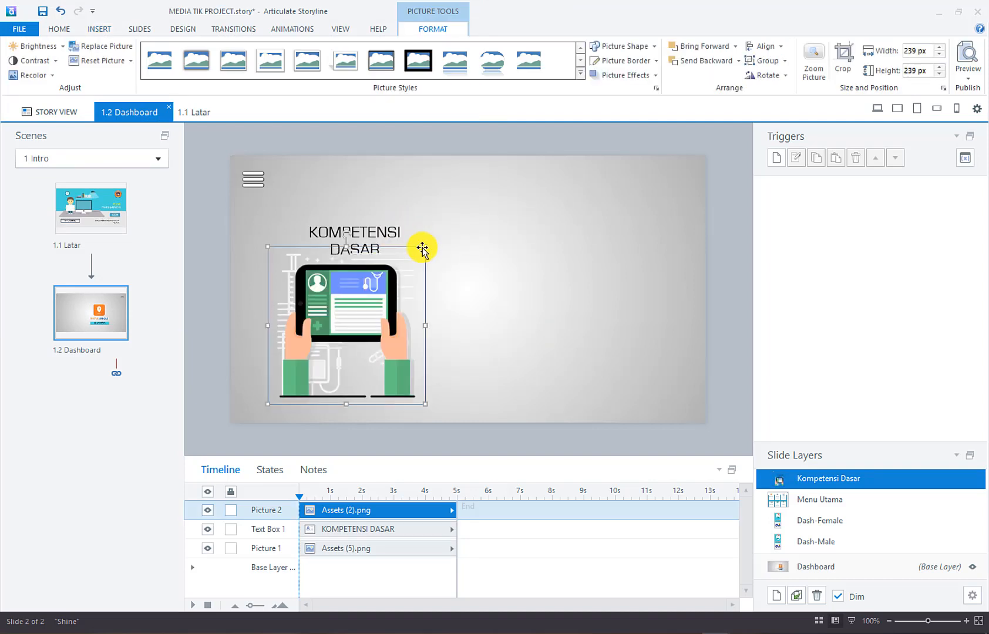
pyautogui.moveTo(422, 249); pyautogui.dragTo(389, 279)
pyautogui.moveTo(372, 320); pyautogui.dragTo(400, 311)
pyautogui.click(474, 260)
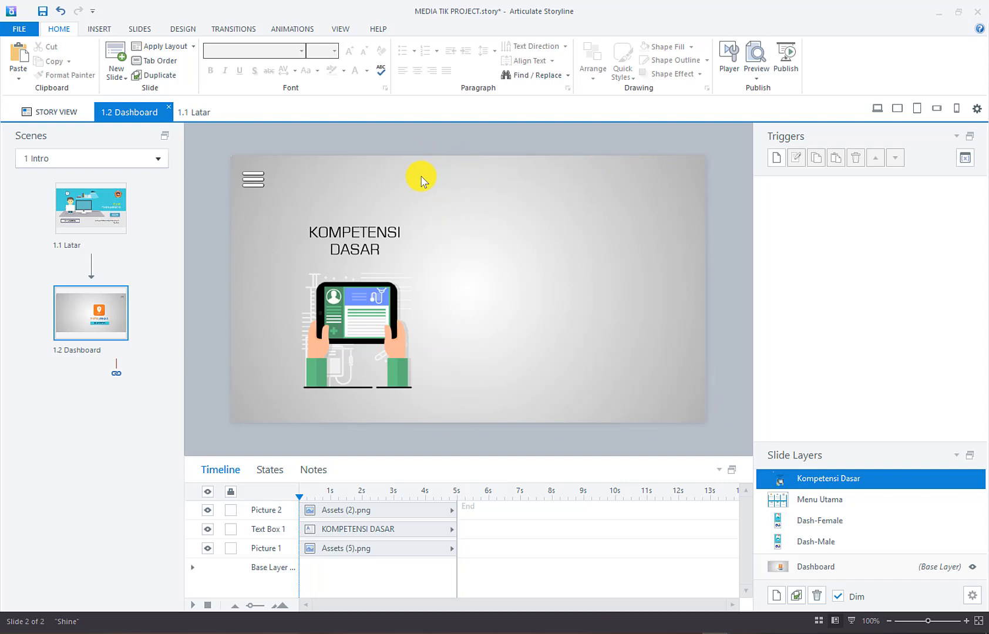
pyautogui.click(100, 29)
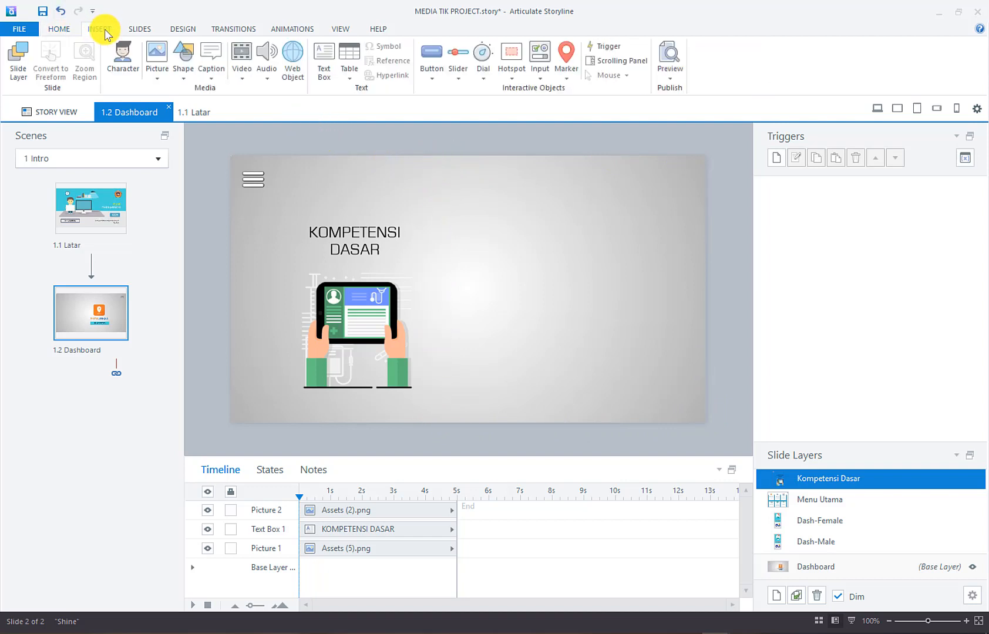
# Draw a large hexagon across the right half of the slide
pyautogui.click(183, 72)
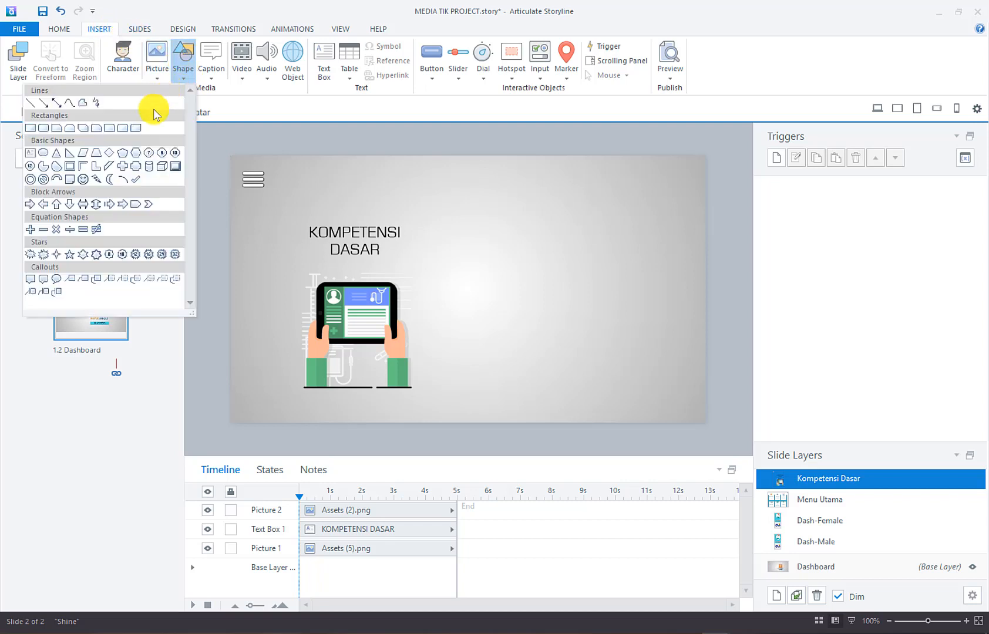
pyautogui.click(135, 153)
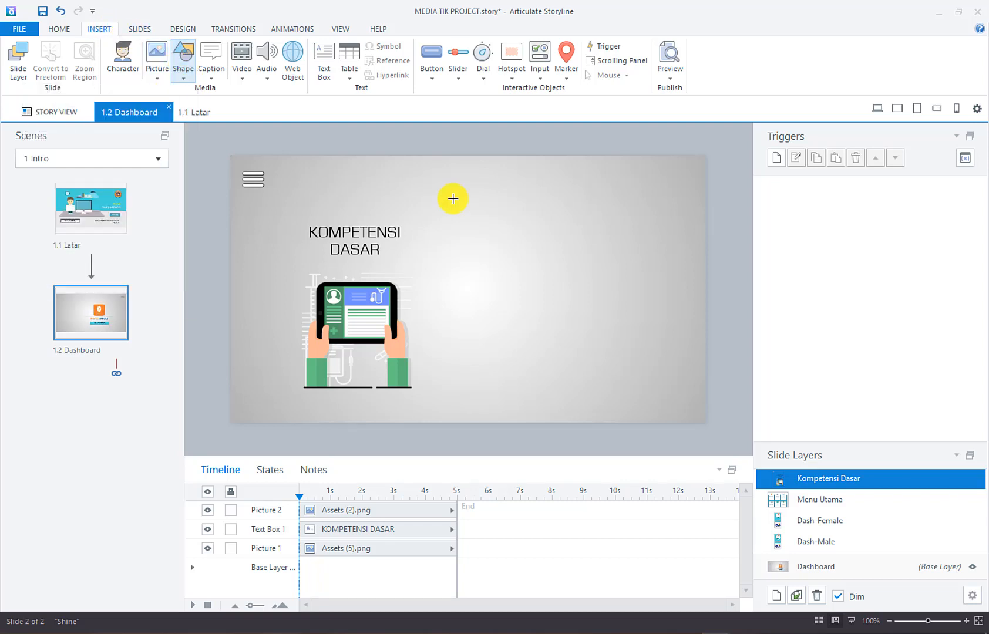
pyautogui.moveTo(442, 154); pyautogui.dragTo(774, 421)
pyautogui.moveTo(612, 156); pyautogui.dragTo(601, 153)
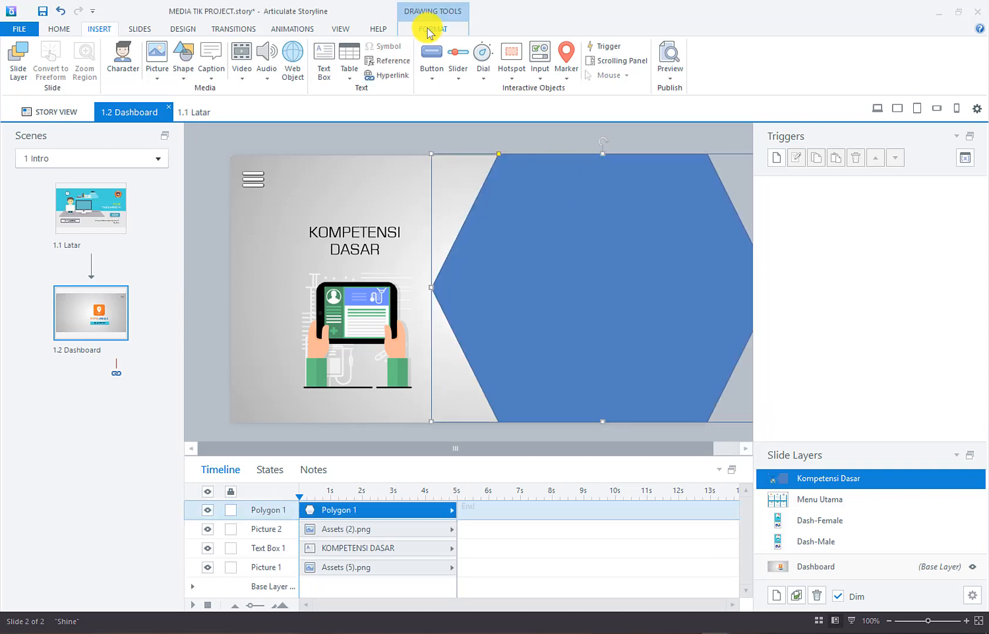
# Give the hexagon the teal shape style with no outline
pyautogui.click(432, 28)
pyautogui.click(421, 59)
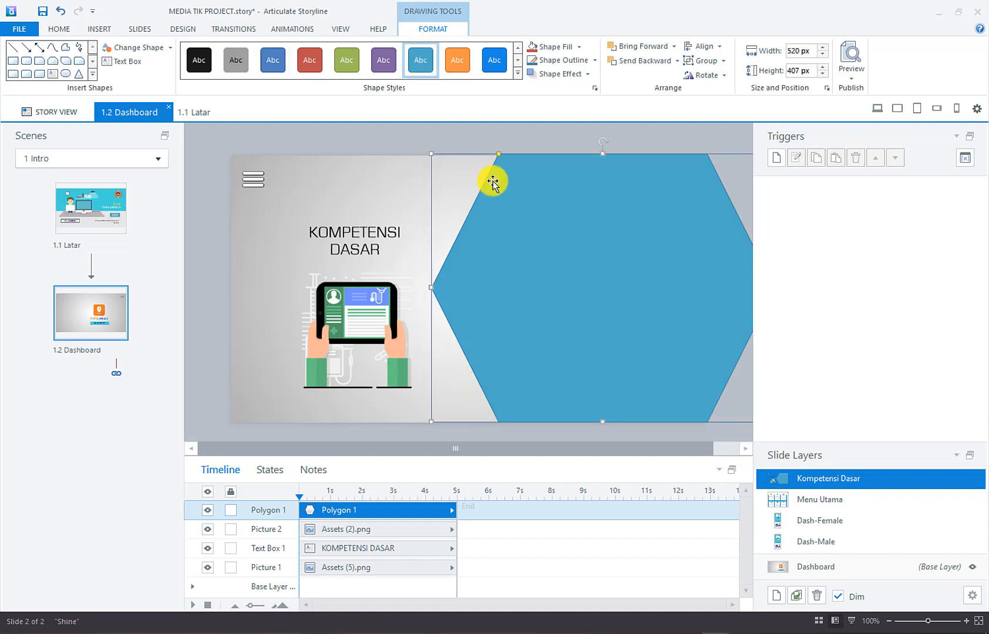
pyautogui.click(593, 60)
pyautogui.click(567, 168)
pyautogui.click(564, 135)
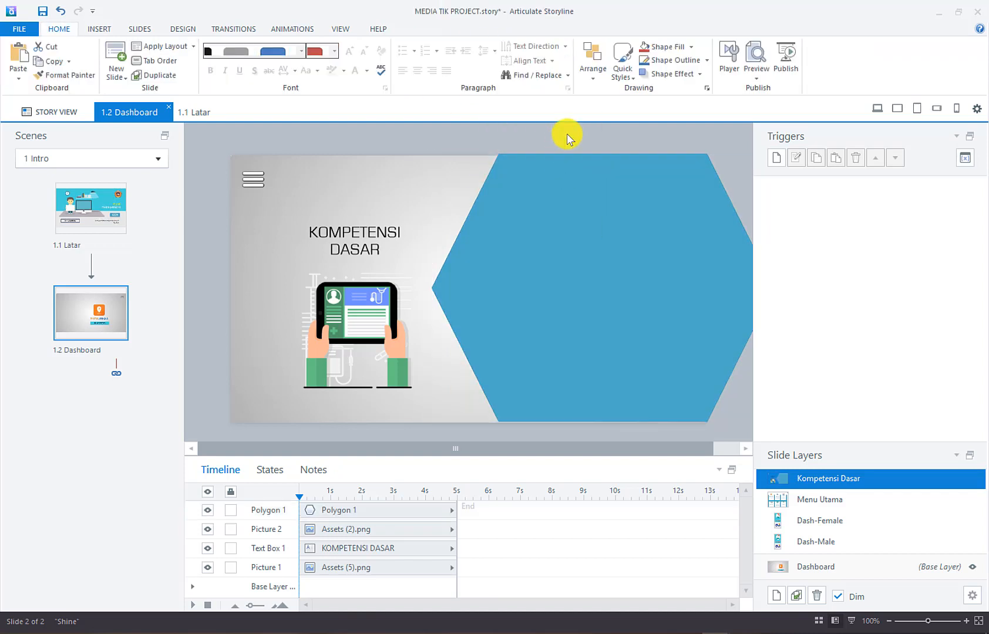
pyautogui.click(590, 252)
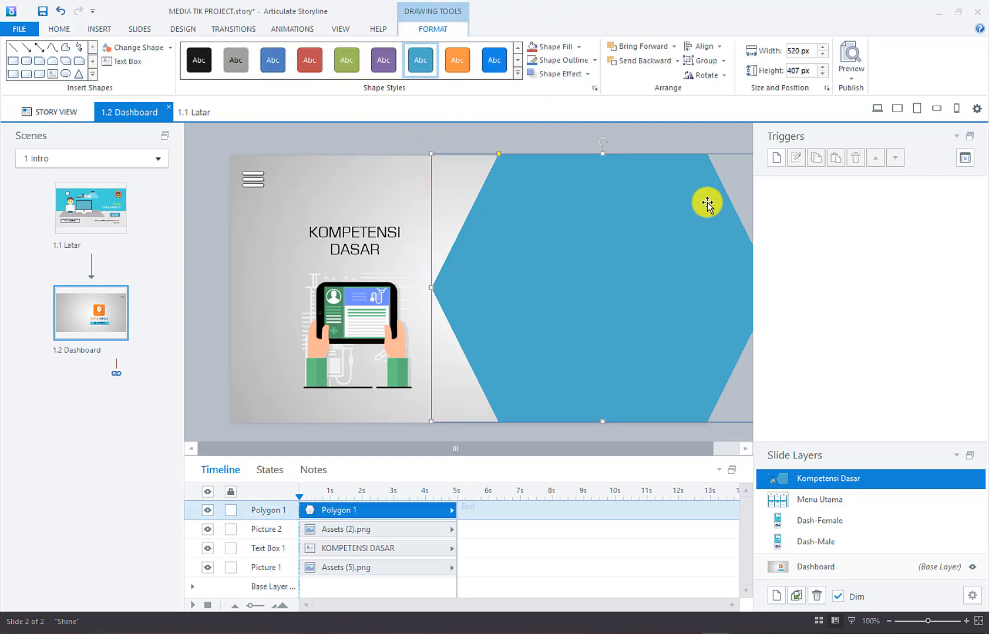
# Fill Polygon 1 with cyan eyedropped from the 1.1 Latar slide thumbnail
pyautogui.click(577, 47)
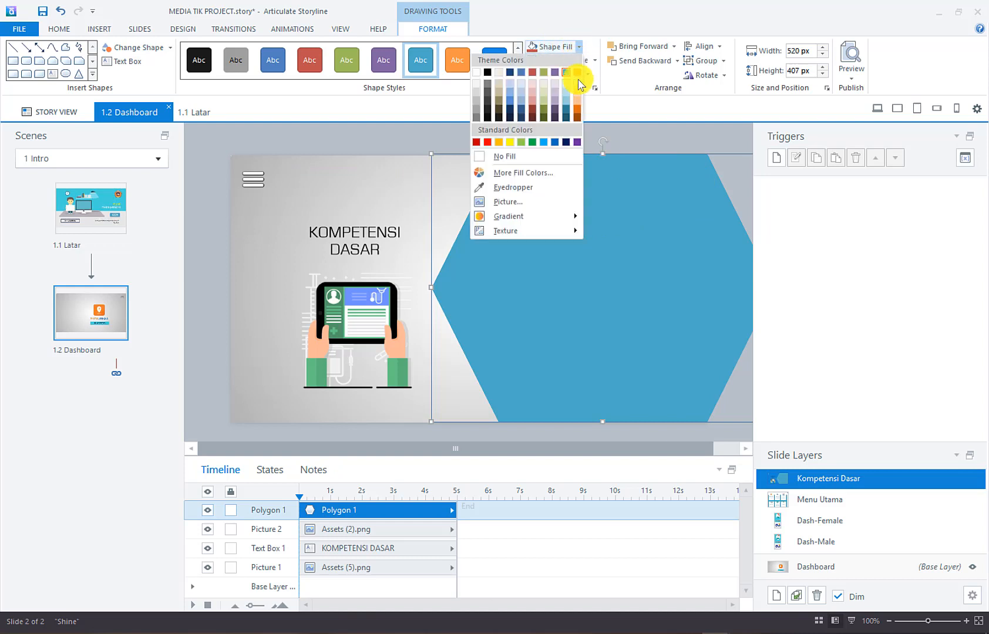
pyautogui.click(536, 188)
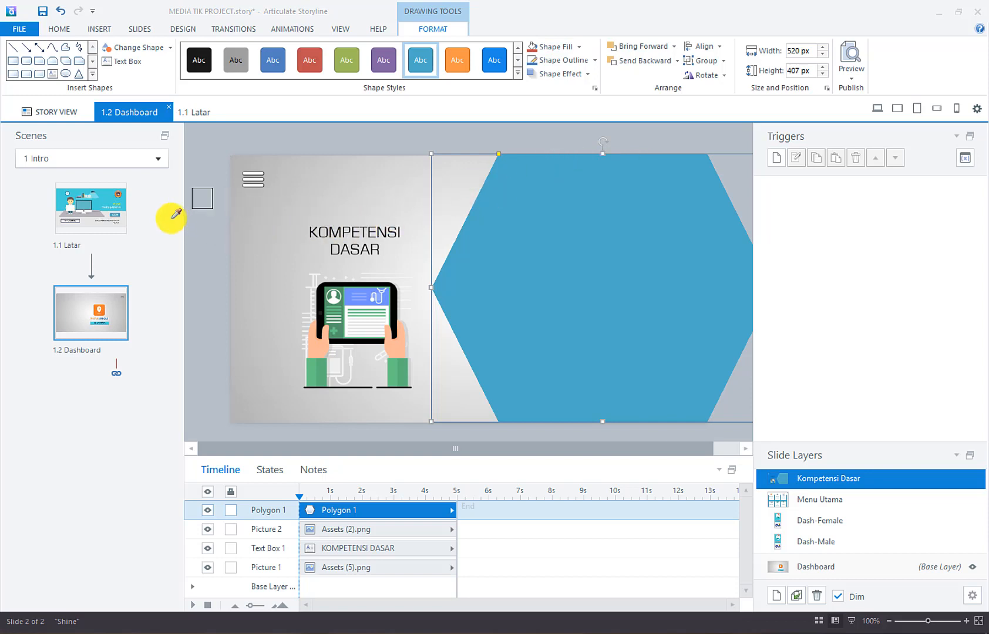
pyautogui.click(106, 197)
pyautogui.click(508, 142)
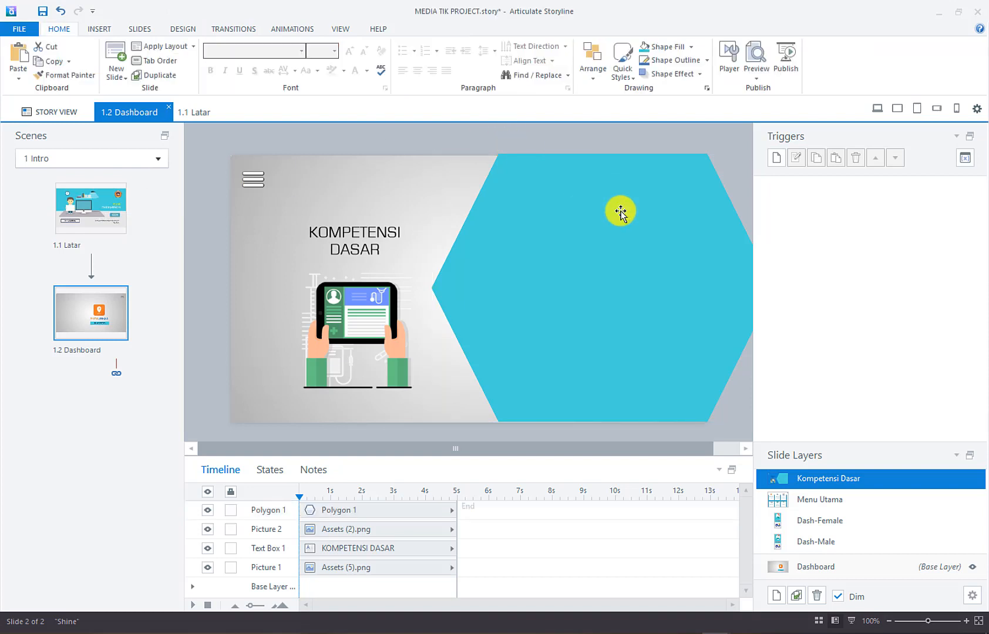
pyautogui.click(551, 161)
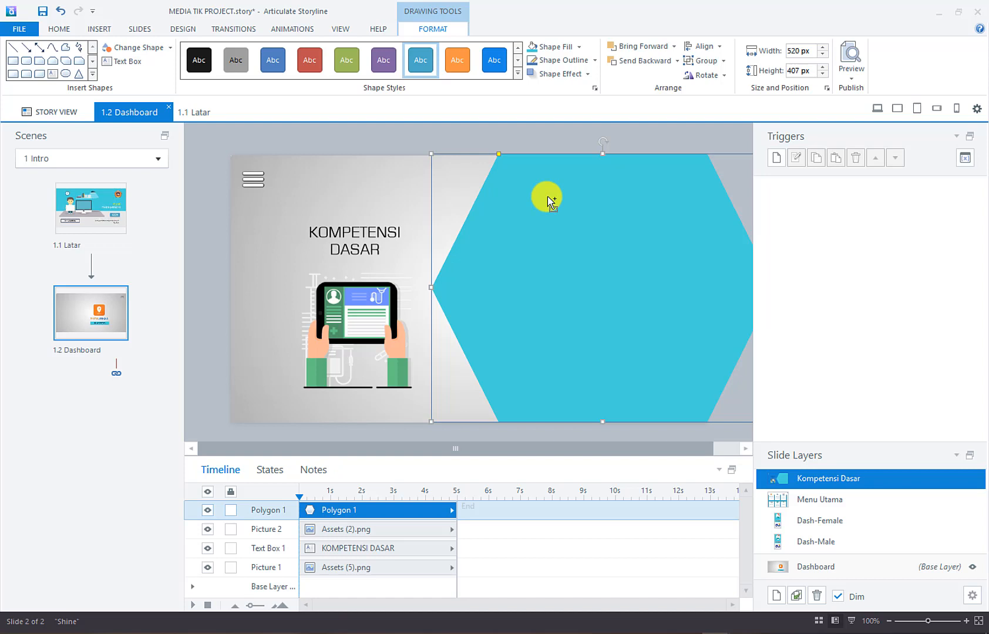
# Duplicate the hexagon with Ctrl+D and shift the copy slightly right
pyautogui.hotkey('ctrl', 'd')
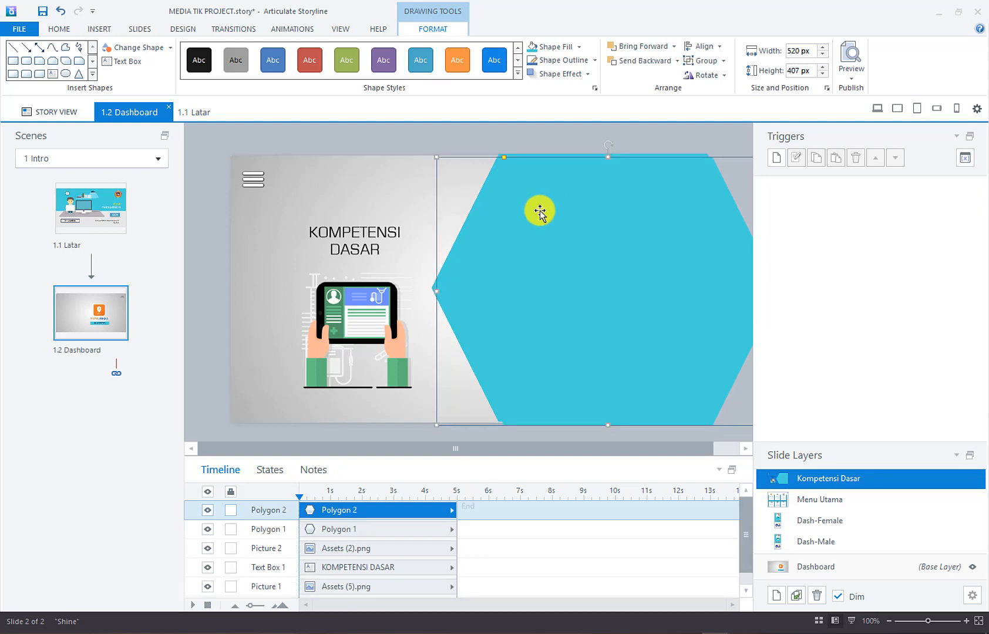
pyautogui.moveTo(546, 209); pyautogui.dragTo(556, 207)
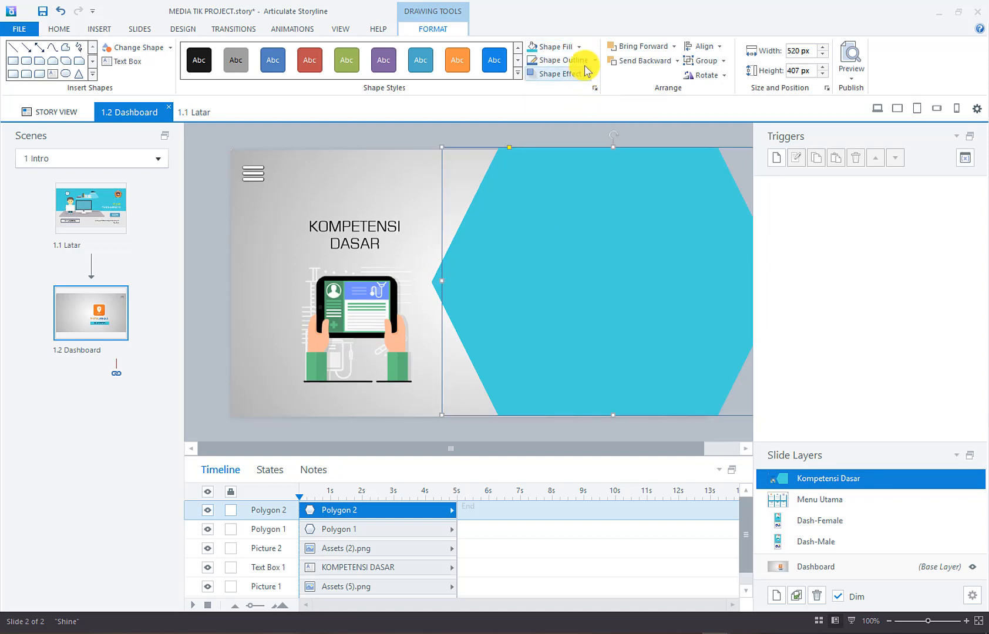
pyautogui.click(581, 47)
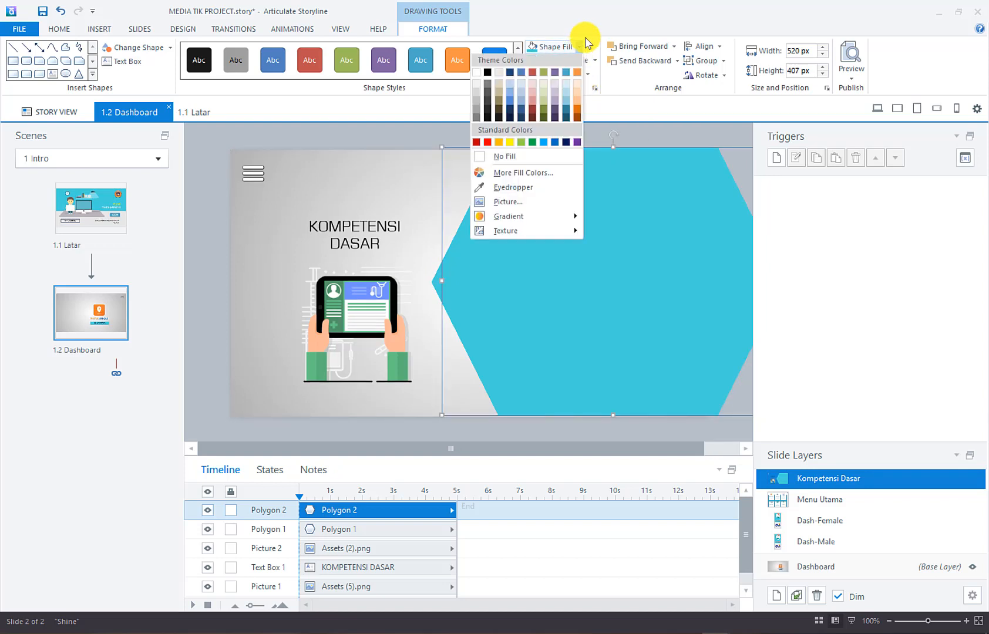
pyautogui.click(581, 48)
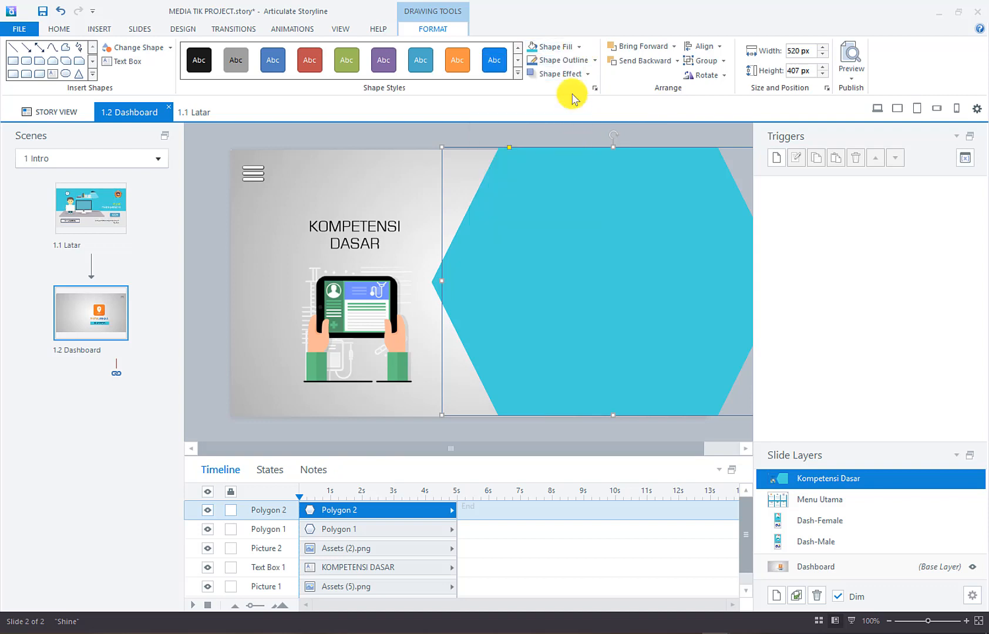
# Fill the copy with a lighter cyan (#69DDE3) sampled from the first hexagon
pyautogui.click(580, 49)
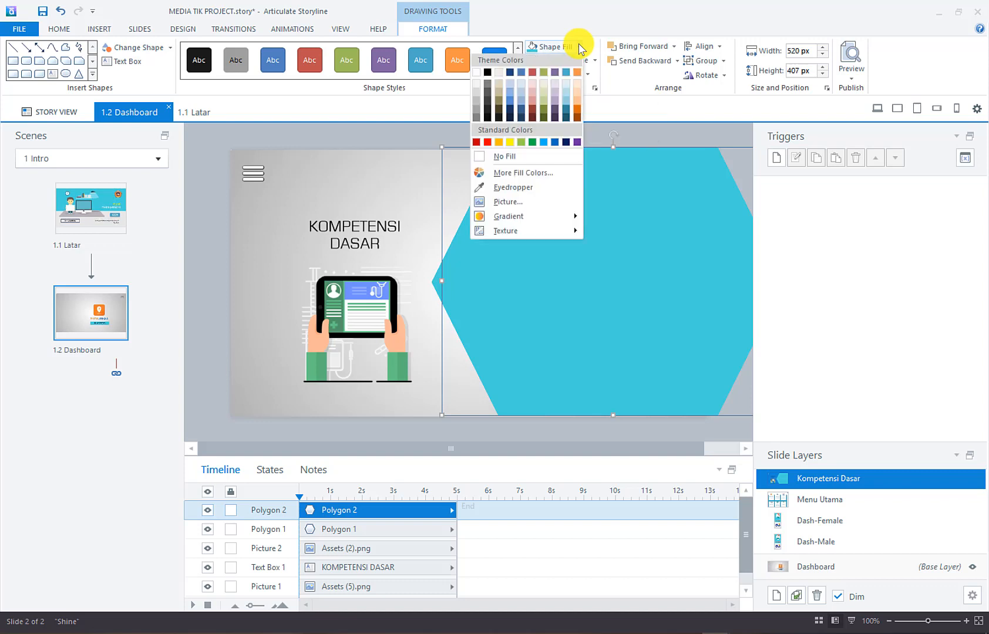
pyautogui.click(523, 173)
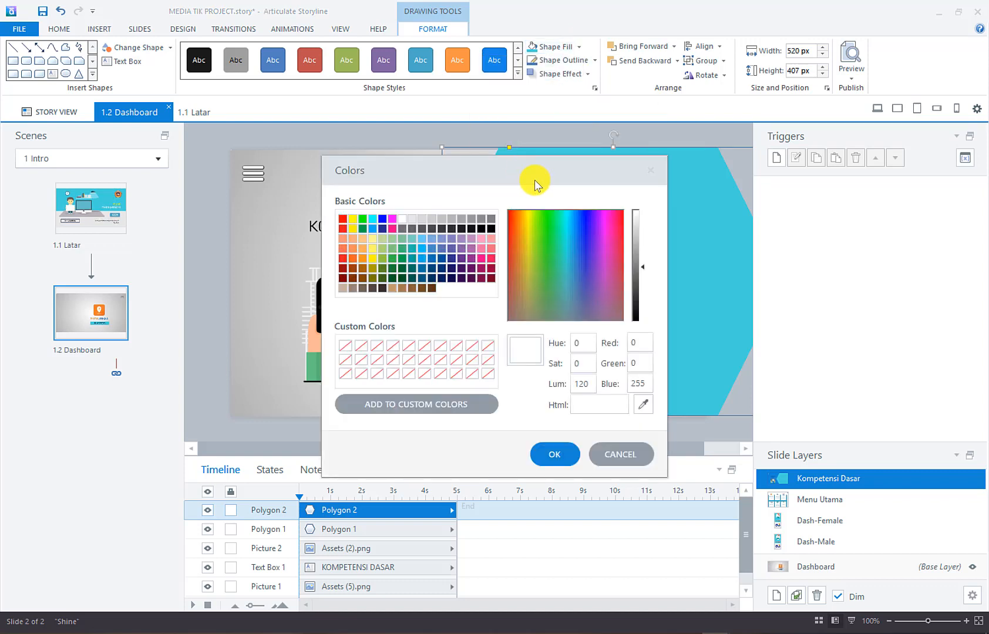
pyautogui.click(644, 405)
pyautogui.click(725, 245)
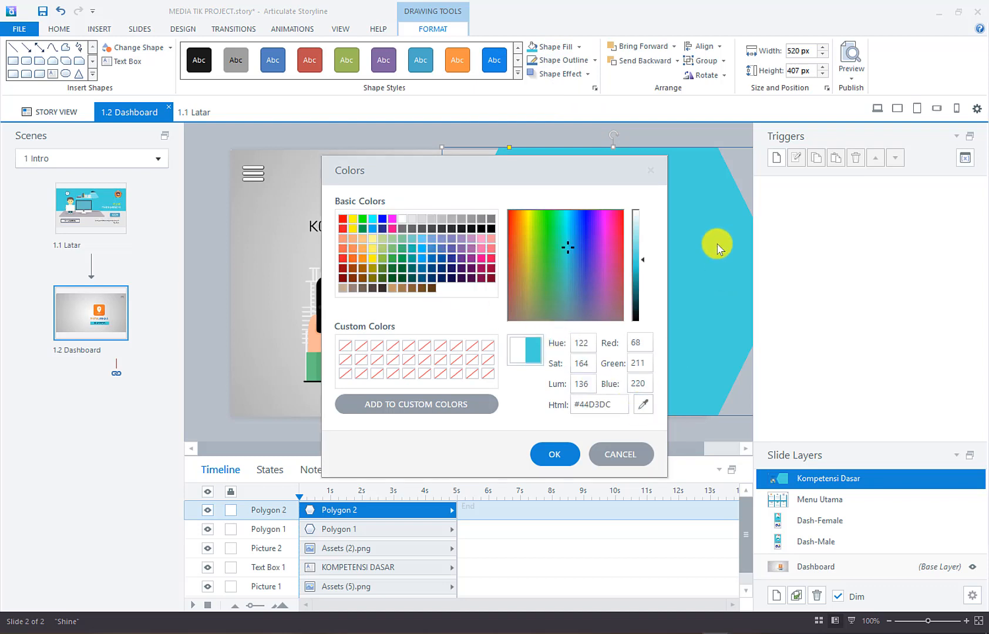
pyautogui.click(644, 267)
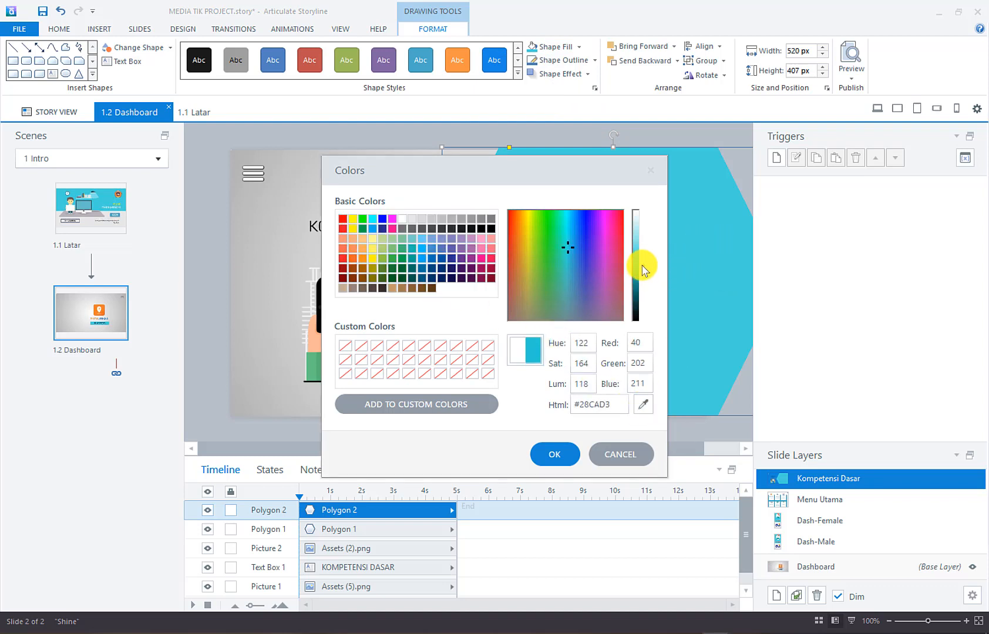
pyautogui.moveTo(643, 261); pyautogui.dragTo(645, 254)
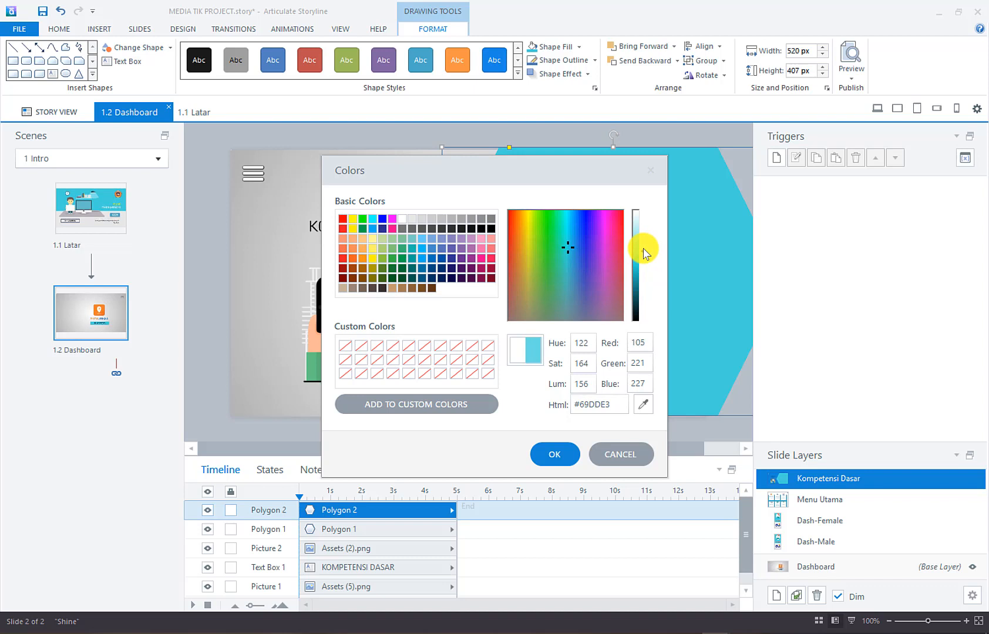
pyautogui.click(544, 454)
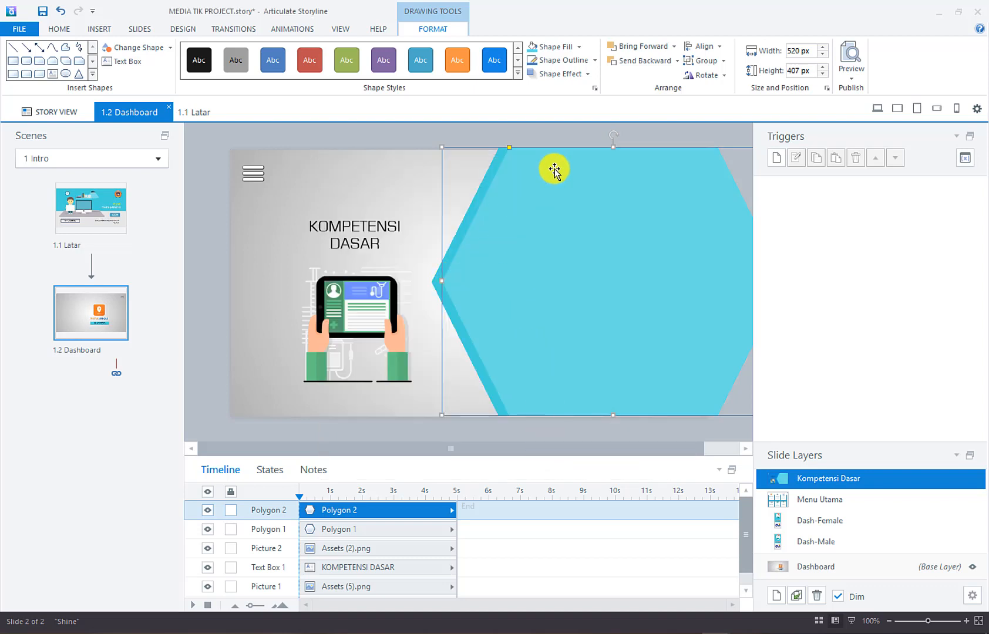
# Shift Polygon 2 left over Polygon 1, leaving a thin darker edge, then deselect
pyautogui.moveTo(470, 284); pyautogui.dragTo(460, 283)
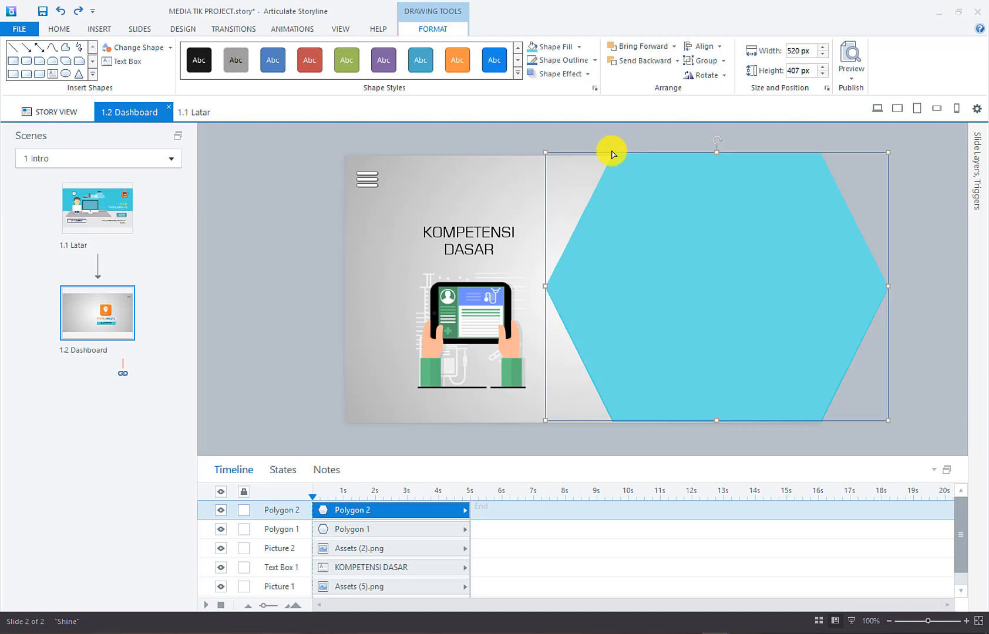
pyautogui.click(613, 152)
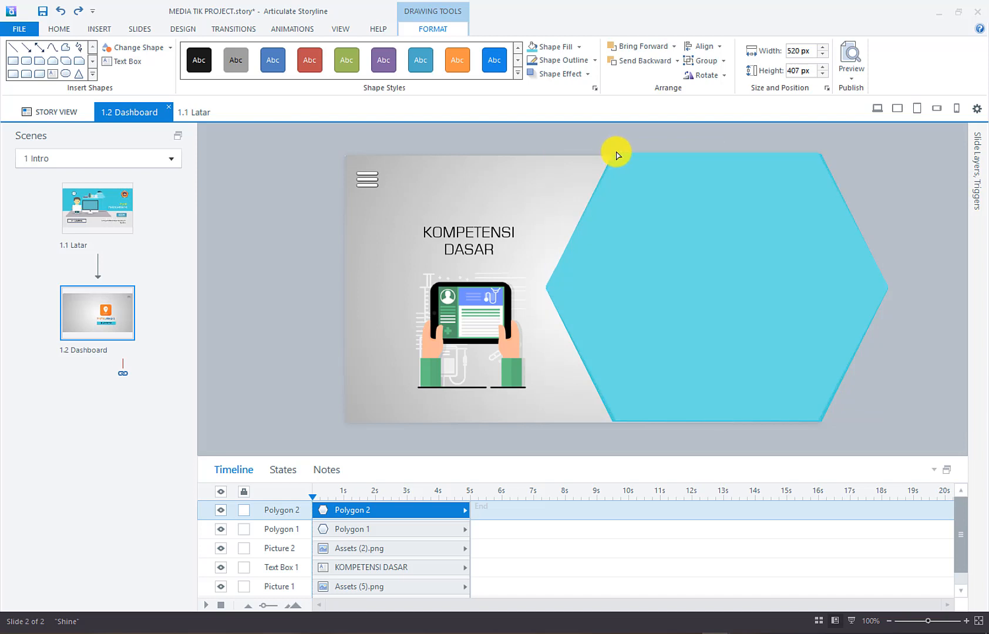
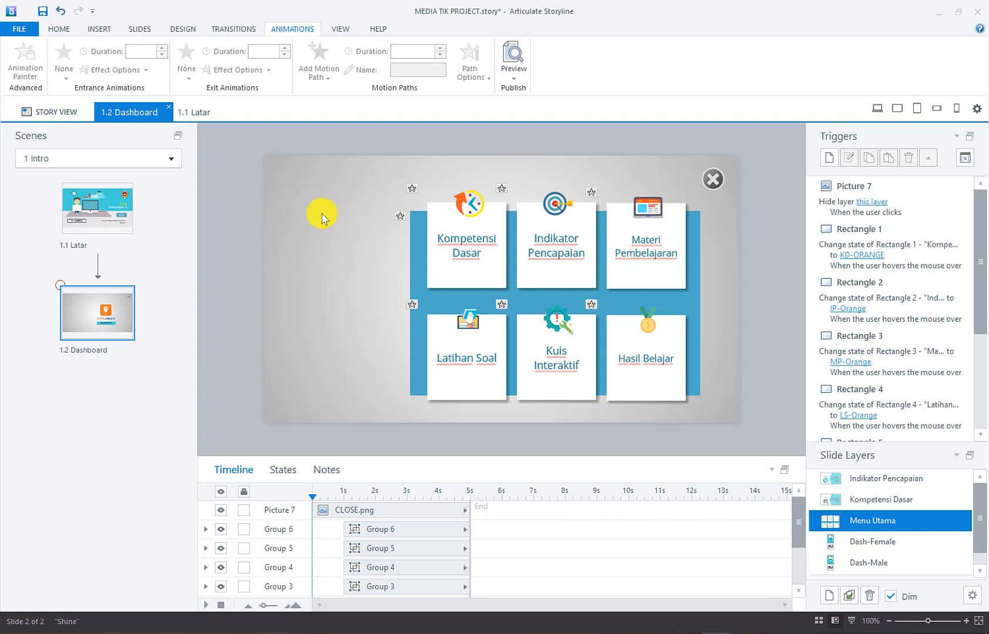
pyautogui.click(658, 256)
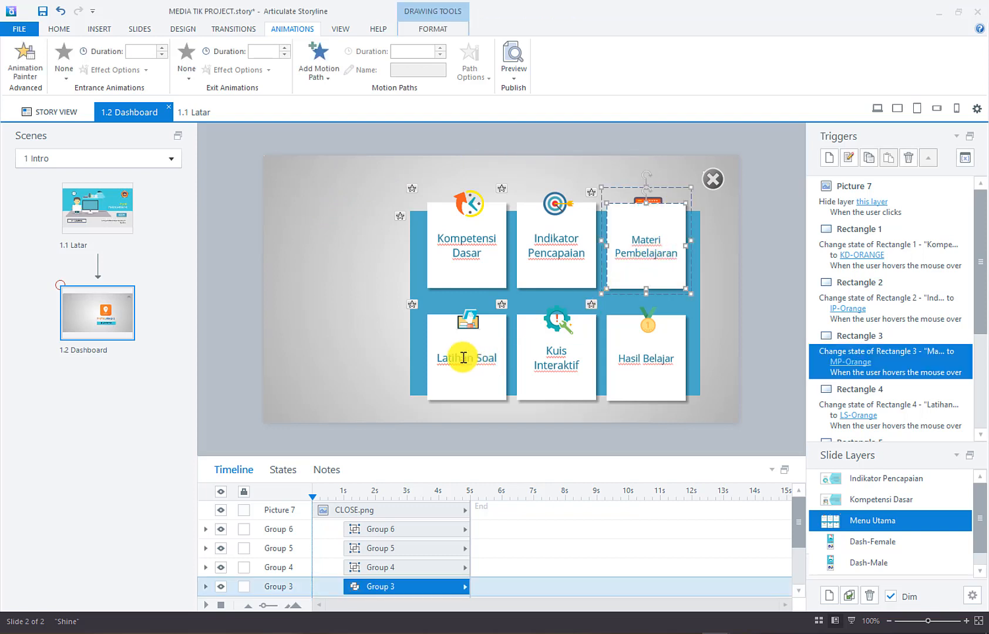
pyautogui.click(572, 359)
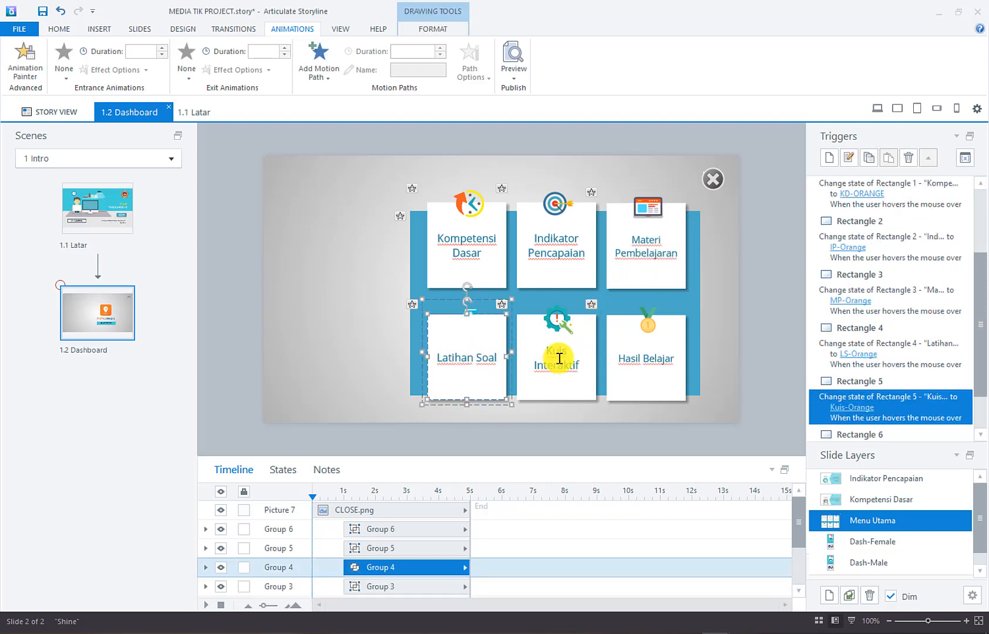
pyautogui.click(651, 354)
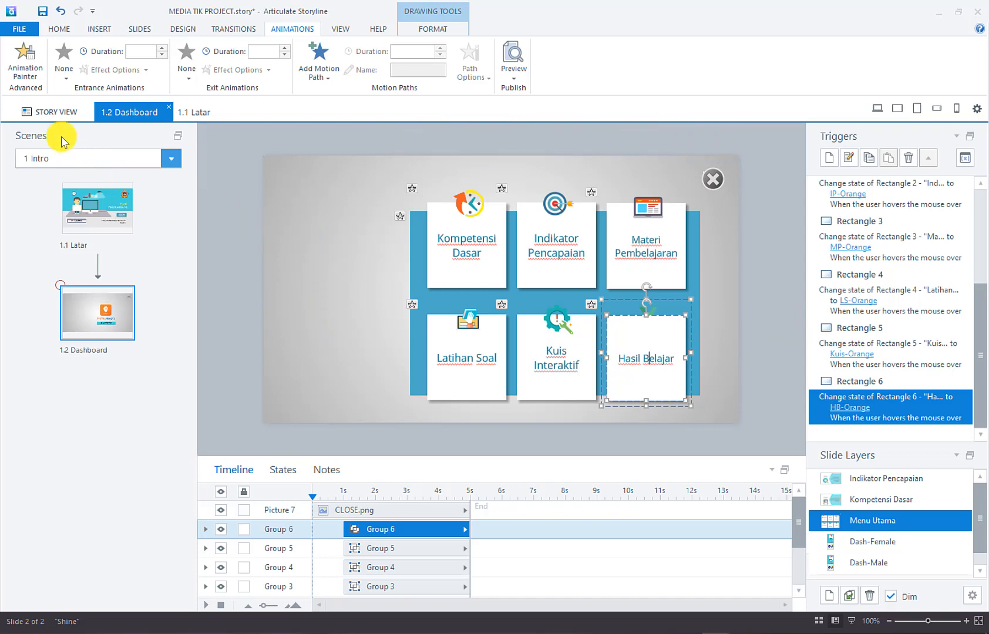
# In Story View, add a new untitled scene with slide 2.1 beside the Intro scene
pyautogui.click(50, 111)
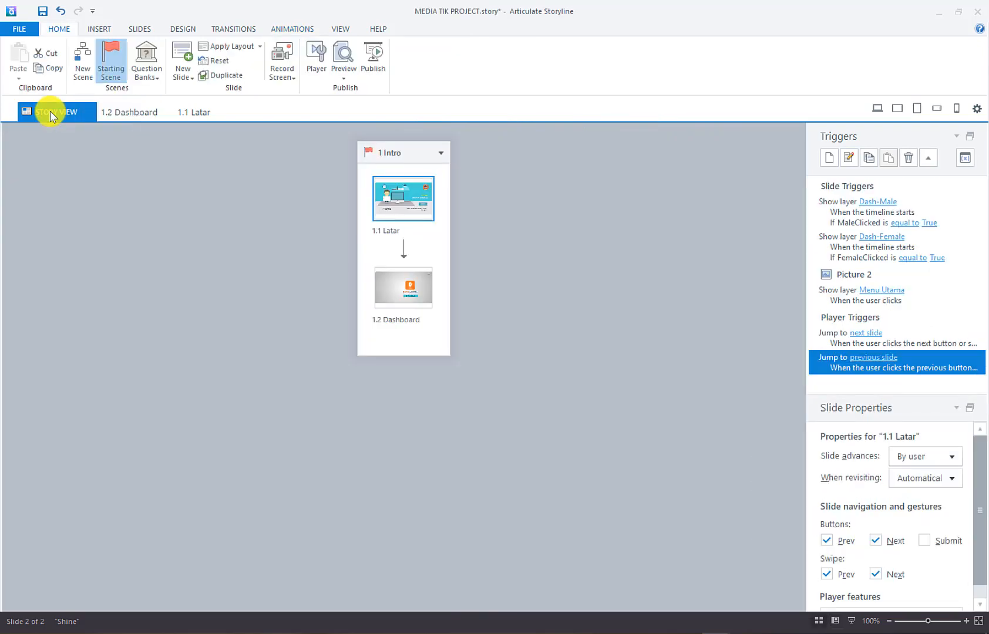
pyautogui.click(528, 199)
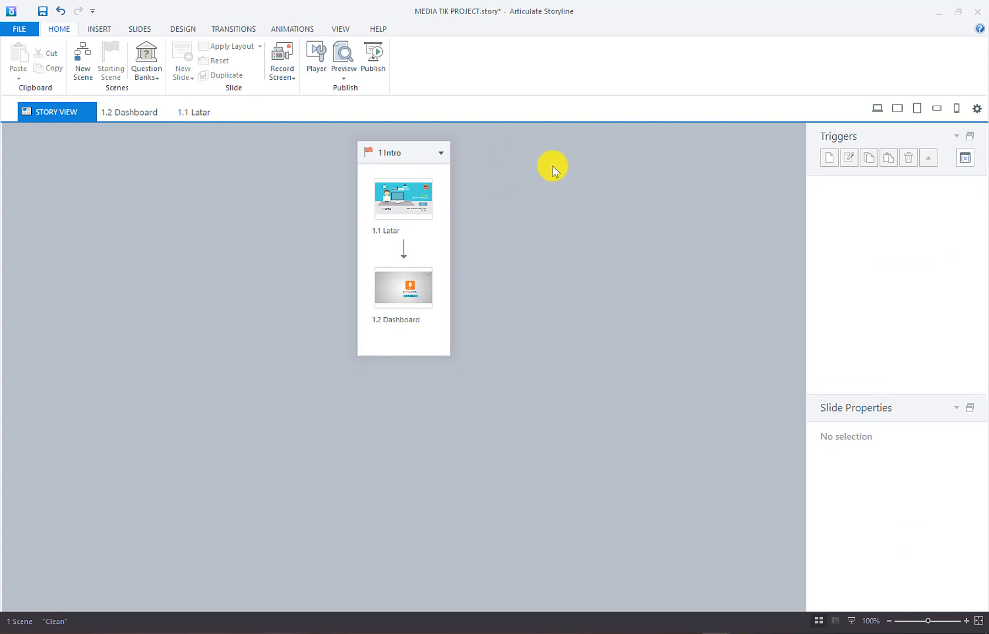
pyautogui.rightClick(524, 185)
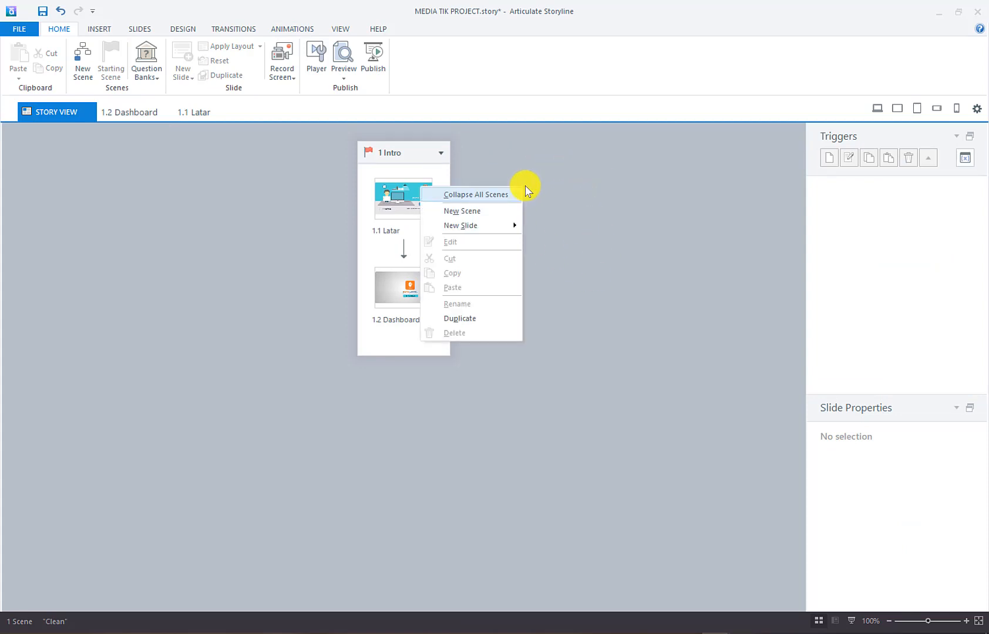
pyautogui.rightClick(620, 223)
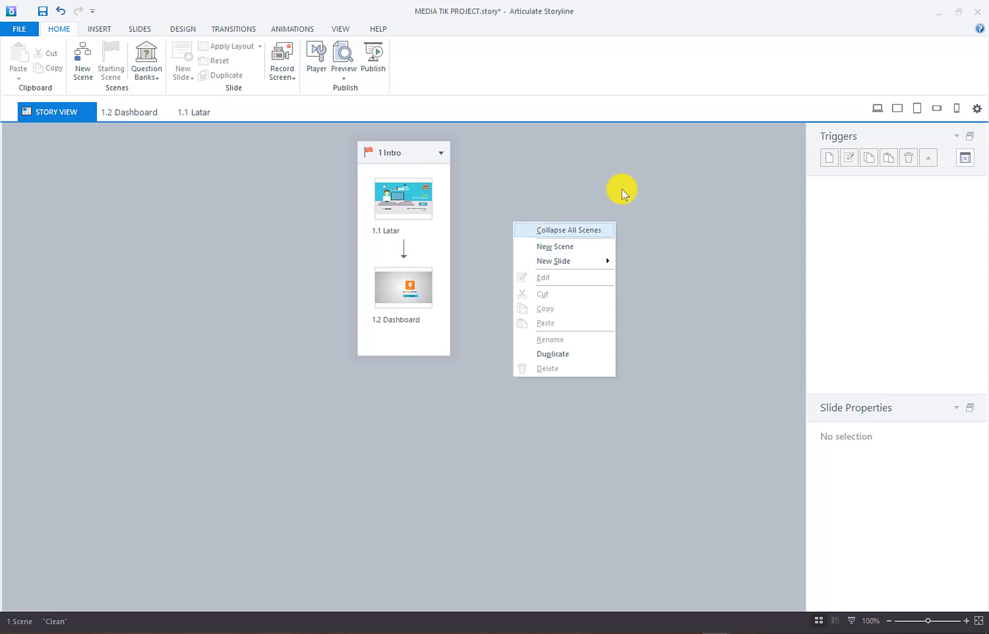
pyautogui.click(609, 246)
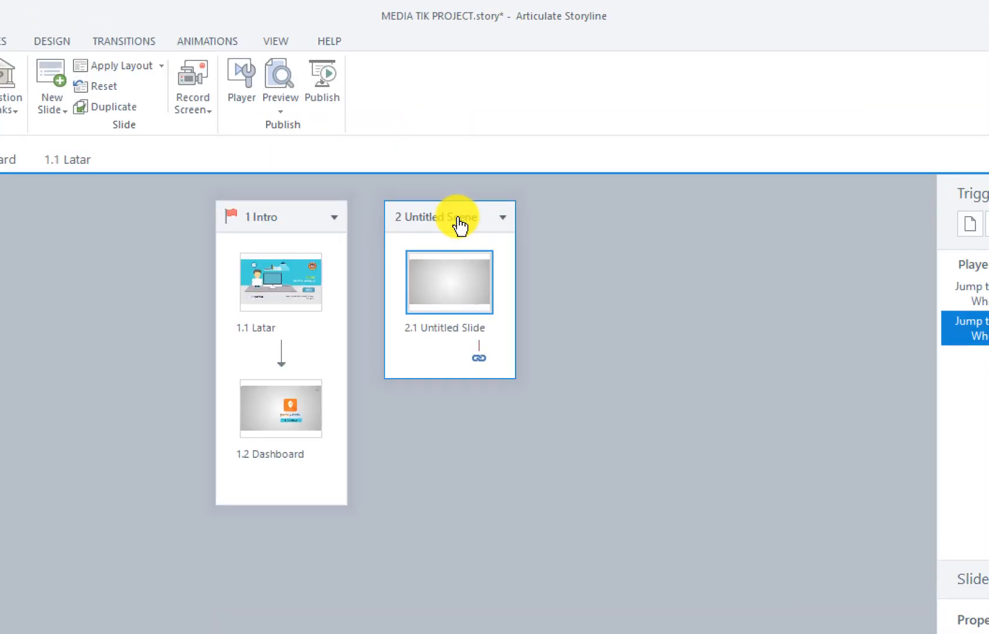
# Rename the second scene to Materi
pyautogui.click(460, 224)
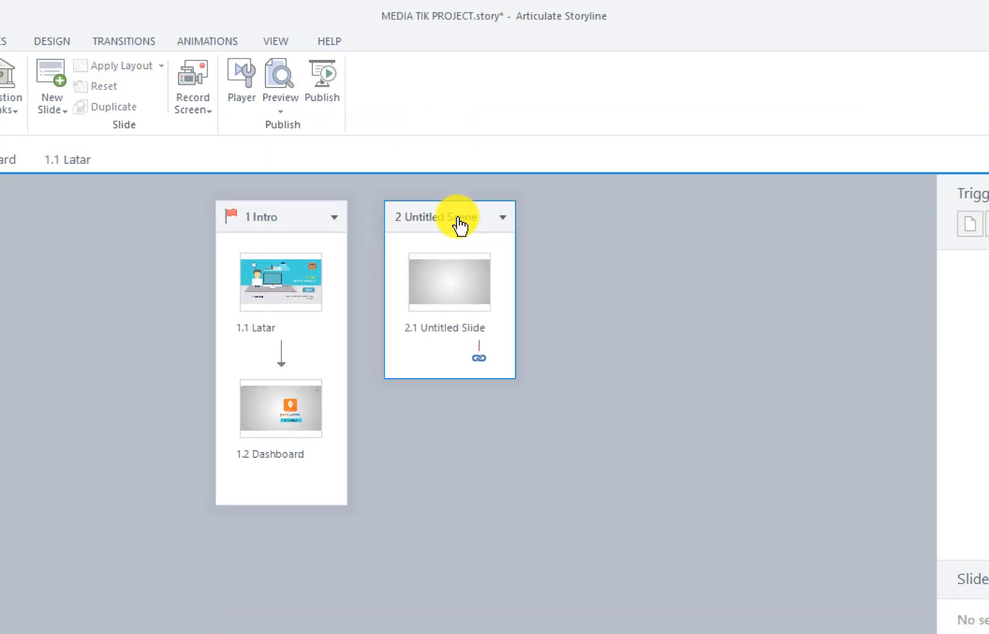
pyautogui.doubleClick(457, 222)
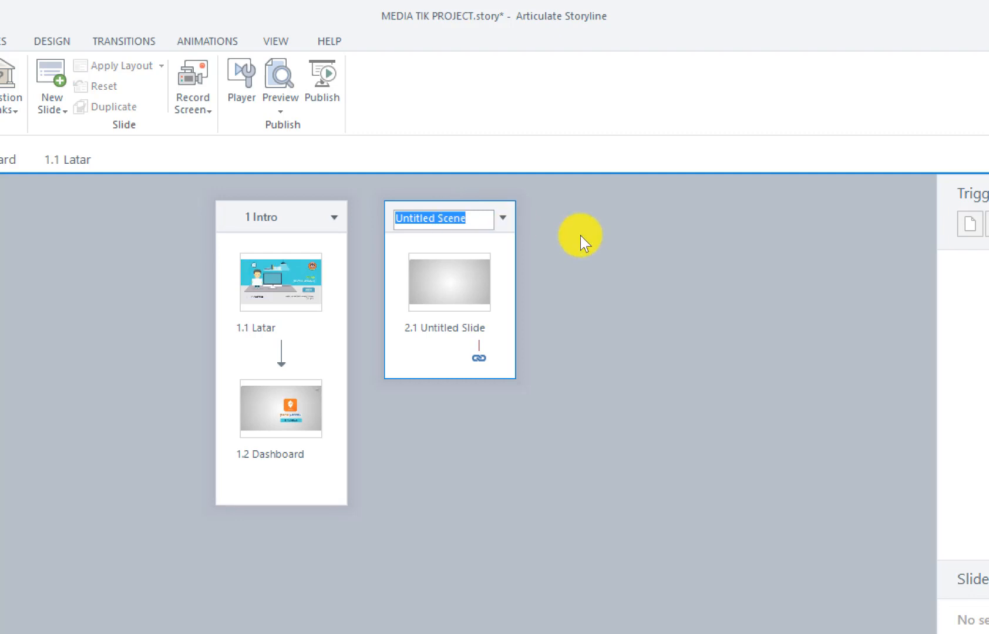
pyautogui.press('BackSpace')
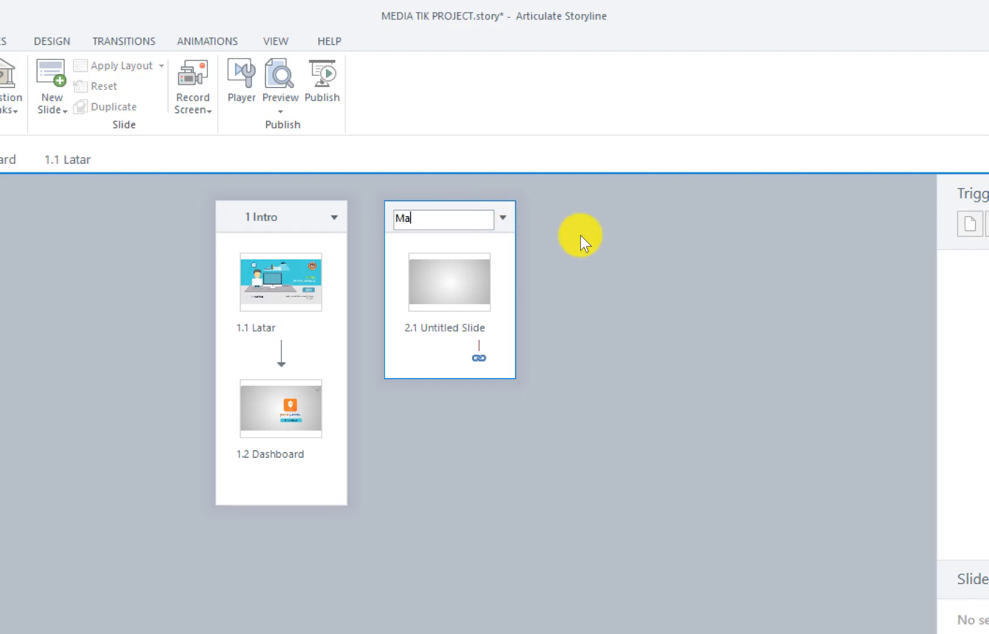
pyautogui.write('Materi')
pyautogui.press('Return')
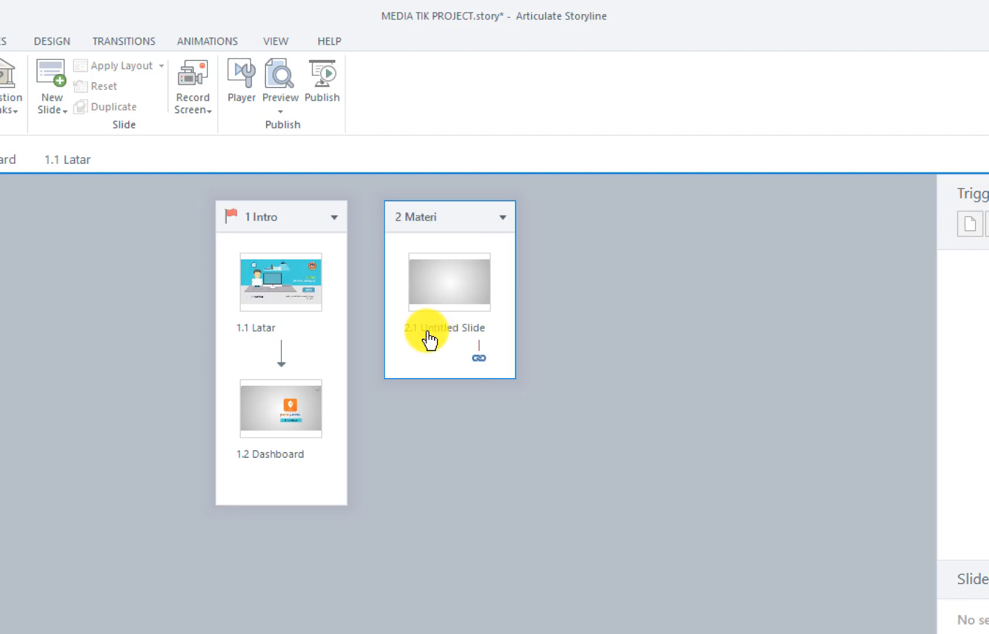
# Rename slide 2.1 to Materi
pyautogui.click(462, 338)
pyautogui.click(462, 339)
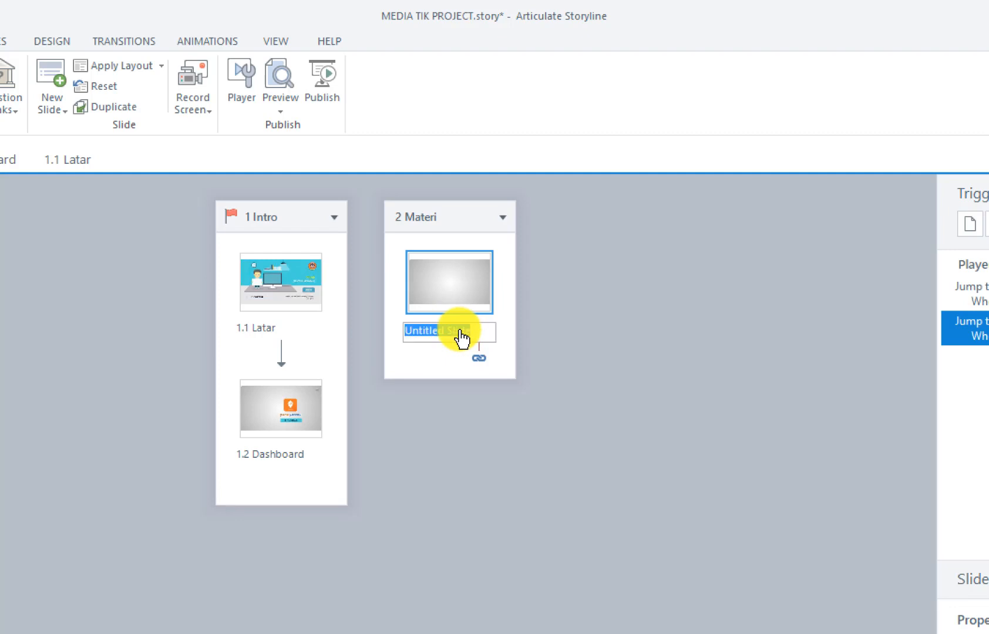
pyautogui.press('BackSpace')
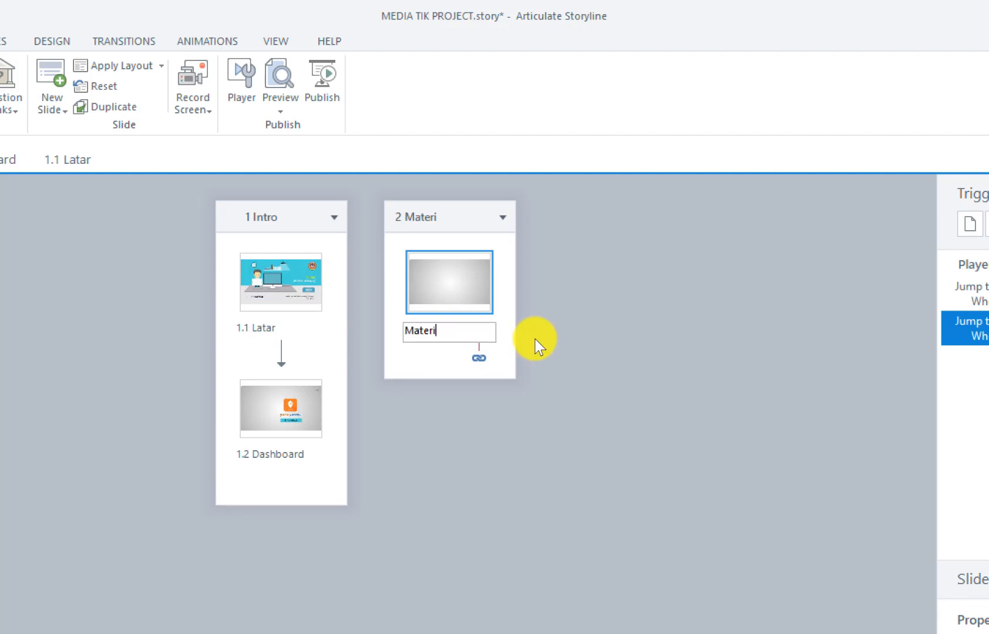
pyautogui.press('Return')
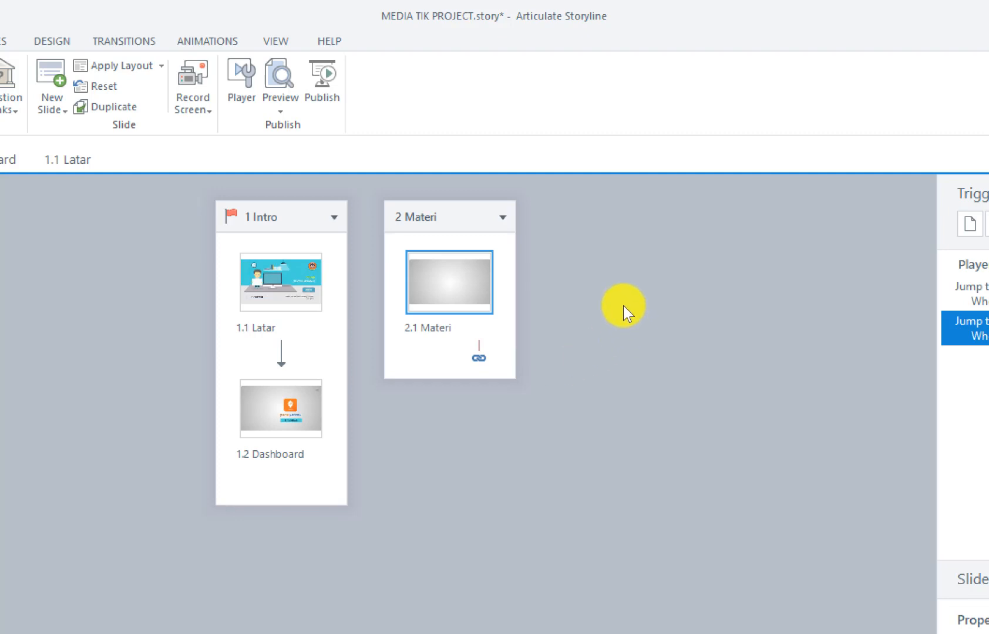
# Add a third scene and name it Latihan Soal
pyautogui.rightClick(772, 276)
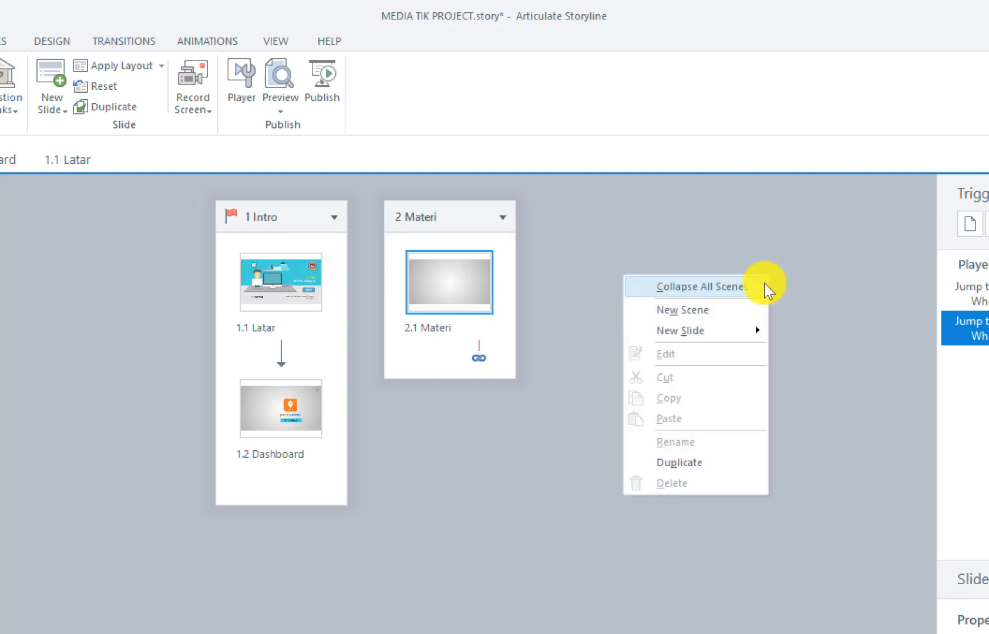
pyautogui.click(749, 312)
pyautogui.click(550, 220)
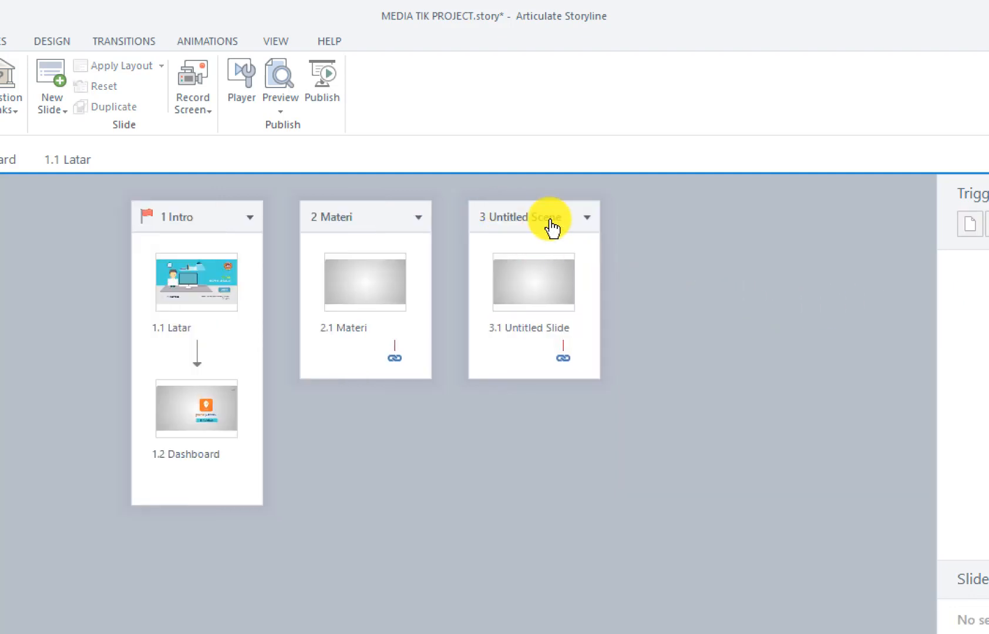
pyautogui.doubleClick(551, 222)
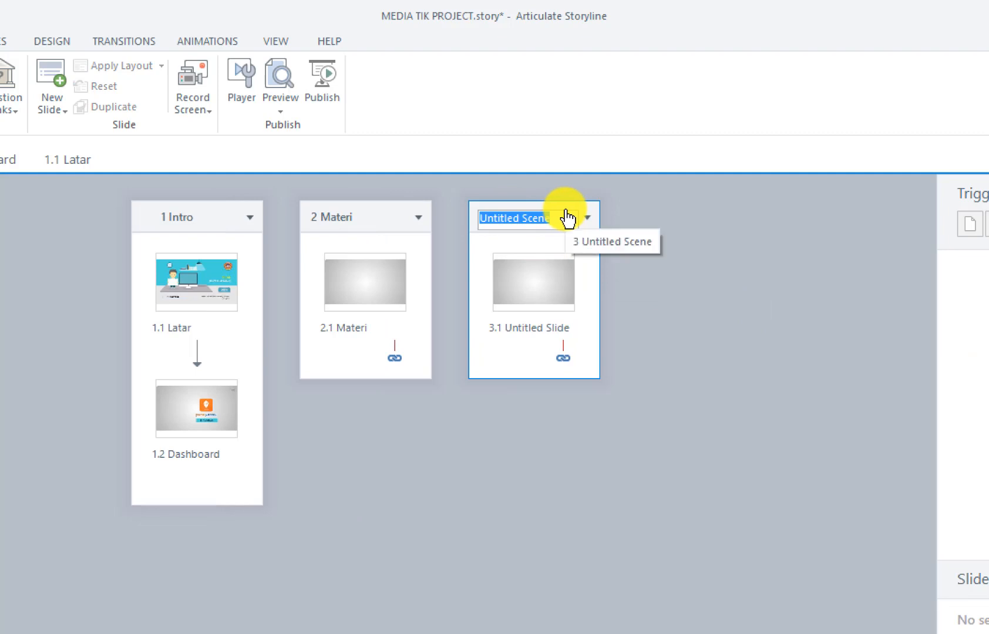
pyautogui.write('Latihan Soal')
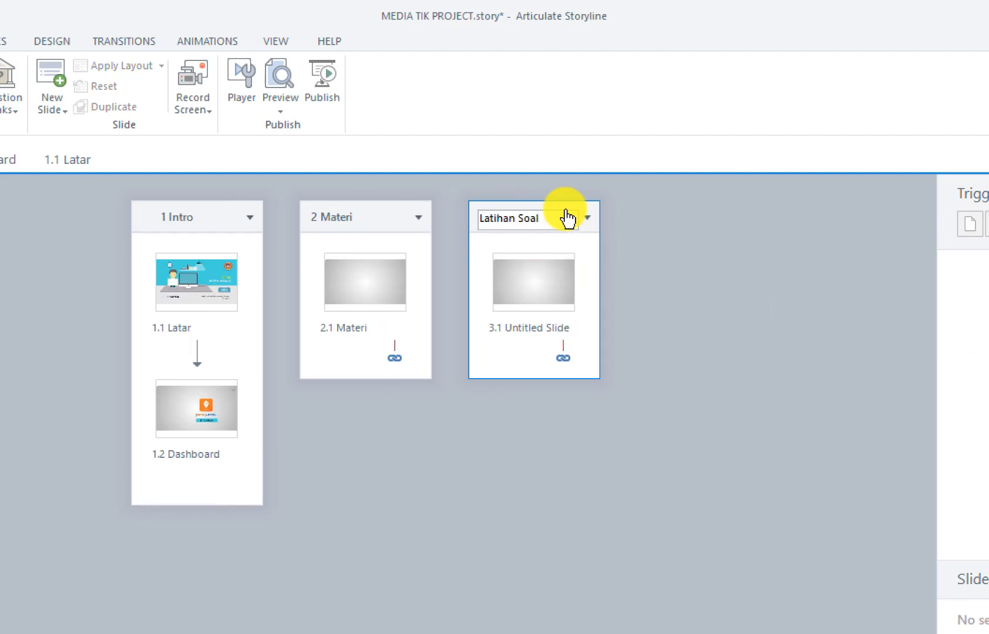
pyautogui.press('Return')
# Rename slide 3.1 to Latihan Soal
pyautogui.click(546, 293)
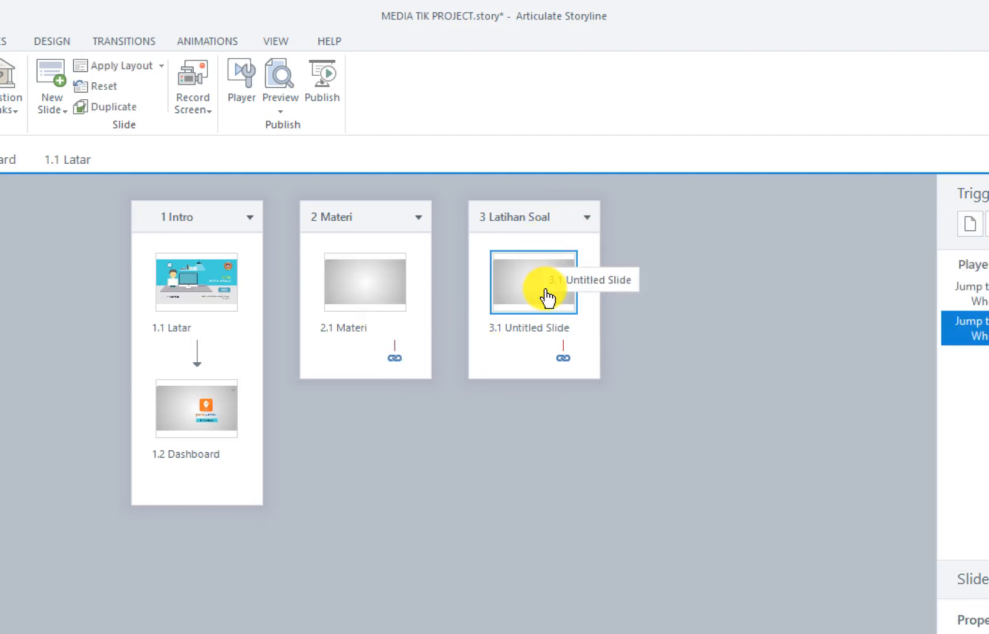
pyautogui.click(519, 335)
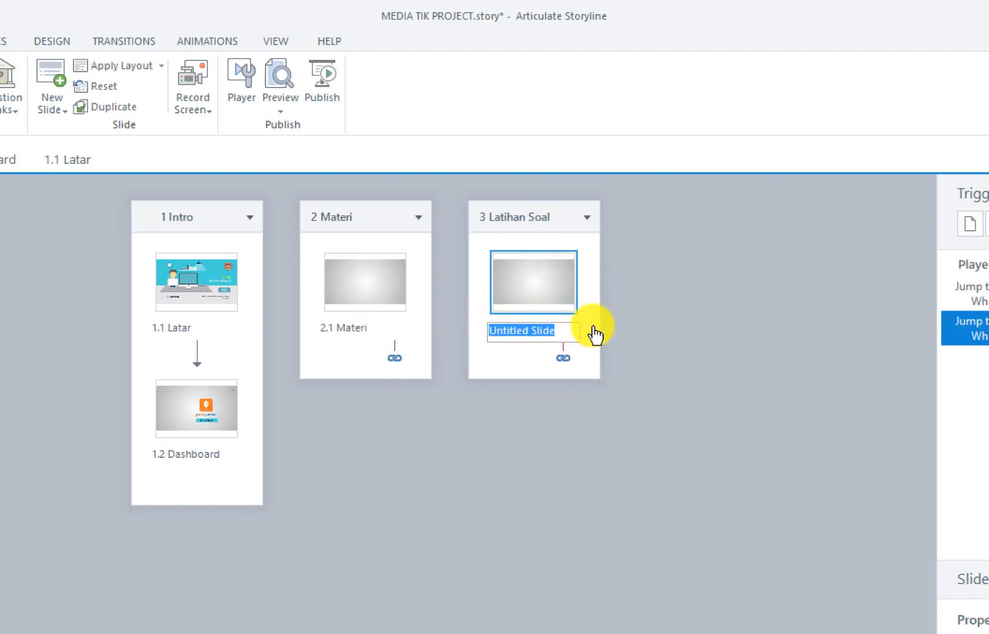
pyautogui.press('BackSpace')
pyautogui.write('Lat')
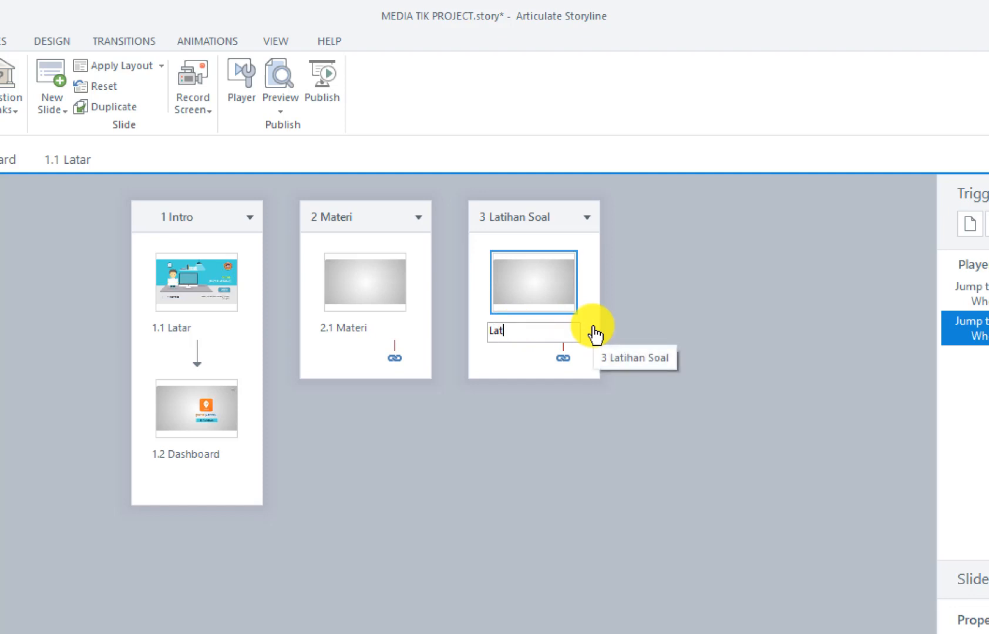
pyautogui.write('ihan Soal')
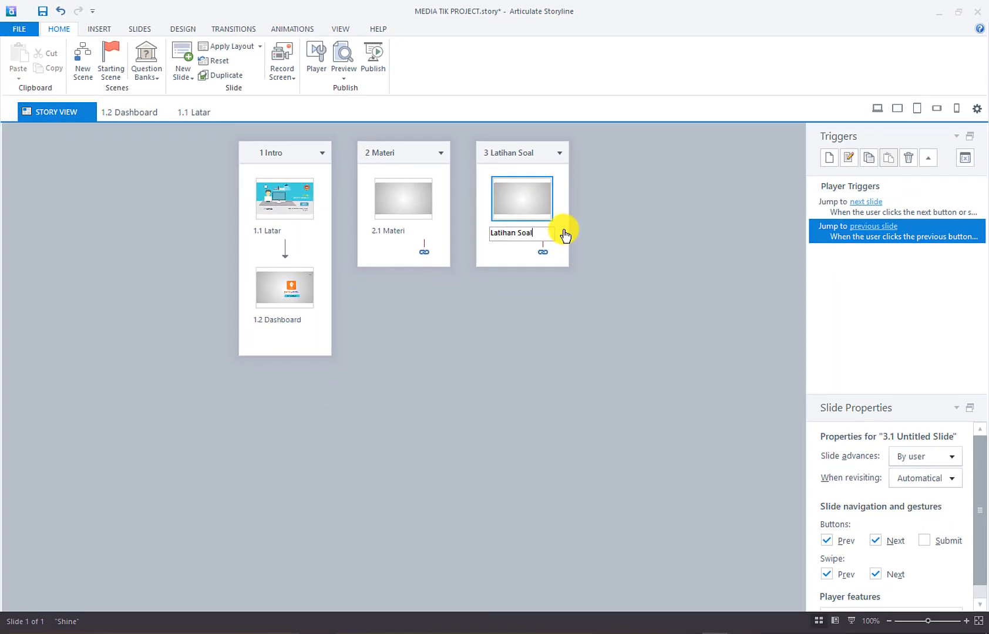
pyautogui.press('Return')
# Add a fourth scene named Kuis Interaktif with its slide named Kuis
pyautogui.rightClick(561, 193)
pyautogui.click(645, 217)
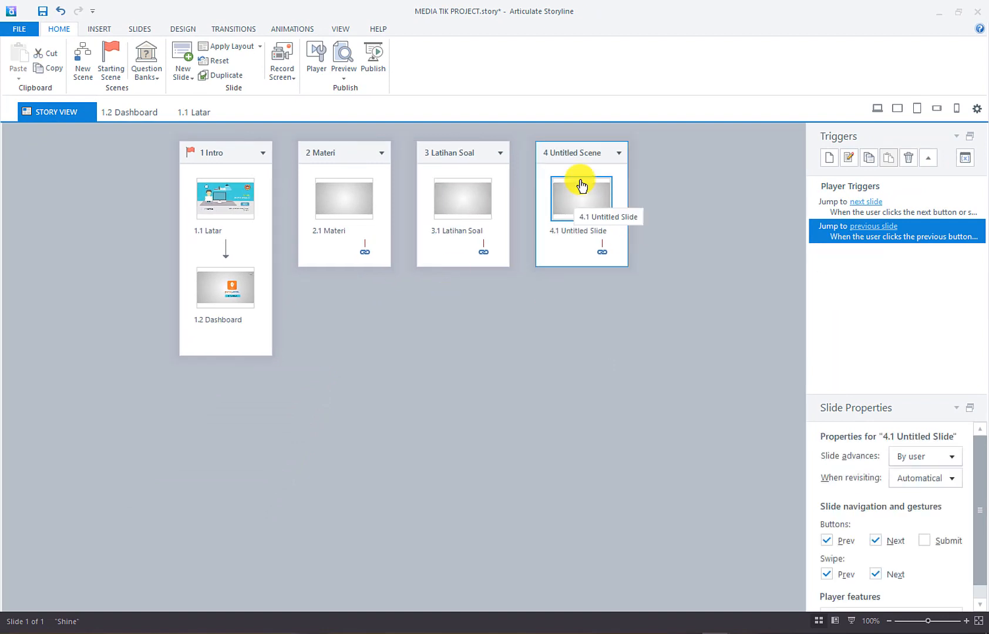
pyautogui.click(577, 154)
pyautogui.write('Kuis Interaktif')
pyautogui.press('Return')
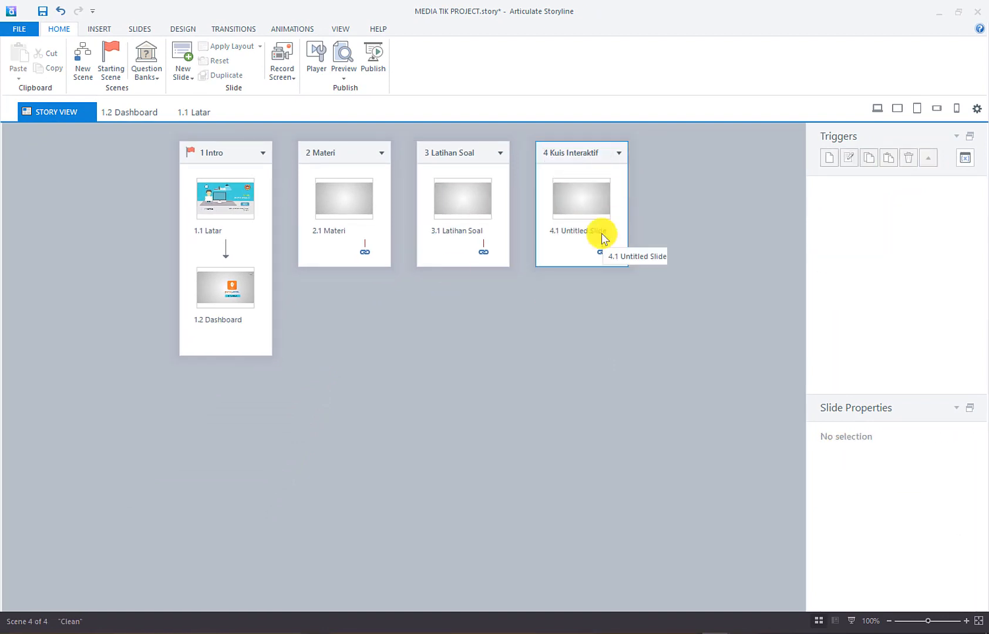
pyautogui.click(590, 233)
pyautogui.write('Kuis')
pyautogui.press('Return')
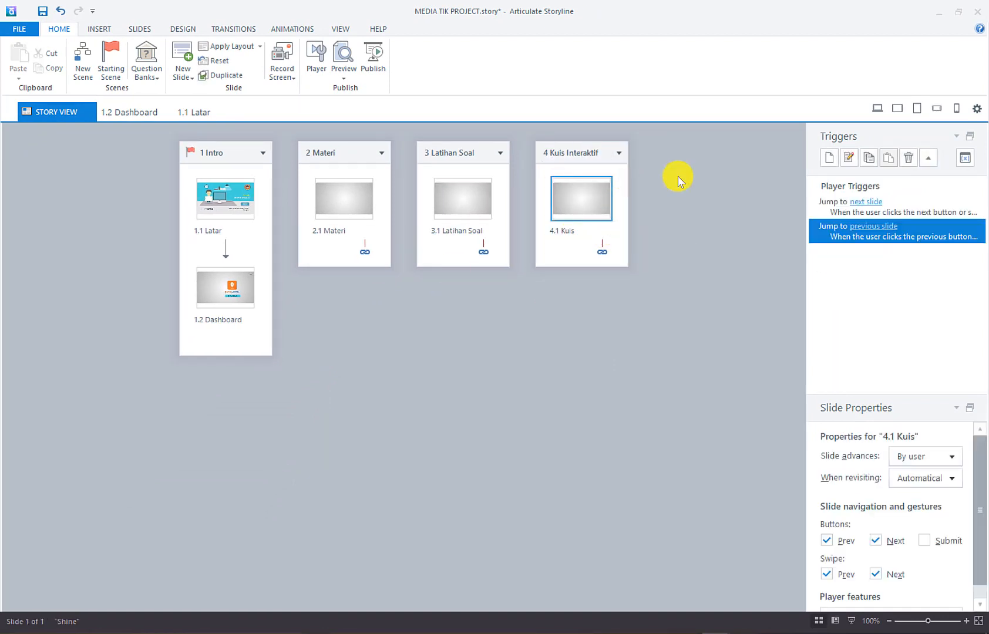
# Add a fifth scene named Hasil Belajar with slide 5.1 named Hasil Belajar
pyautogui.rightClick(585, 179)
pyautogui.click(664, 202)
pyautogui.click(641, 155)
pyautogui.write('Hasil Belajar')
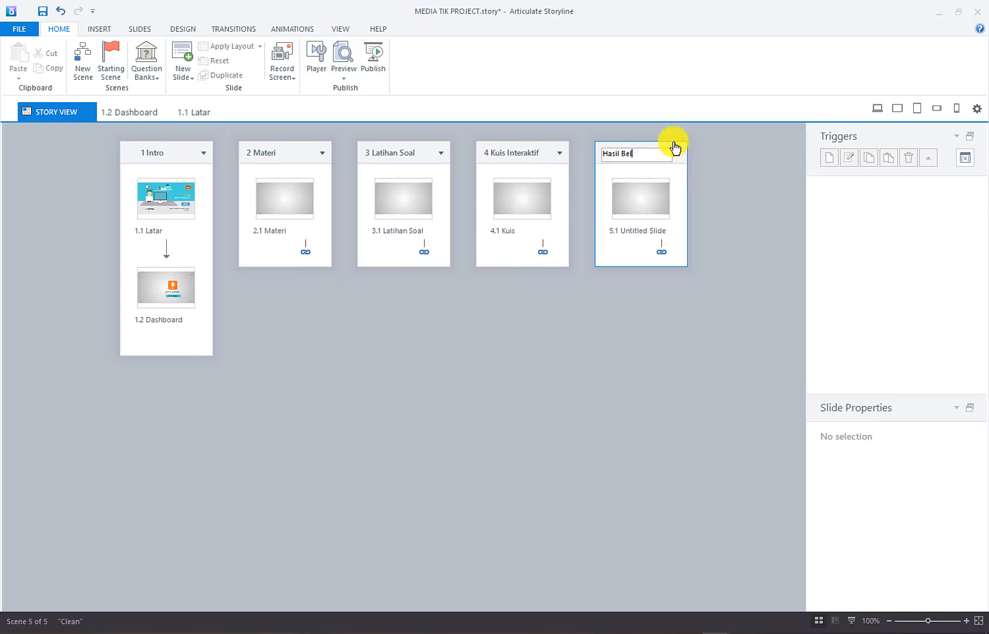
pyautogui.press('Return')
pyautogui.click(638, 231)
pyautogui.write('Hasil ')
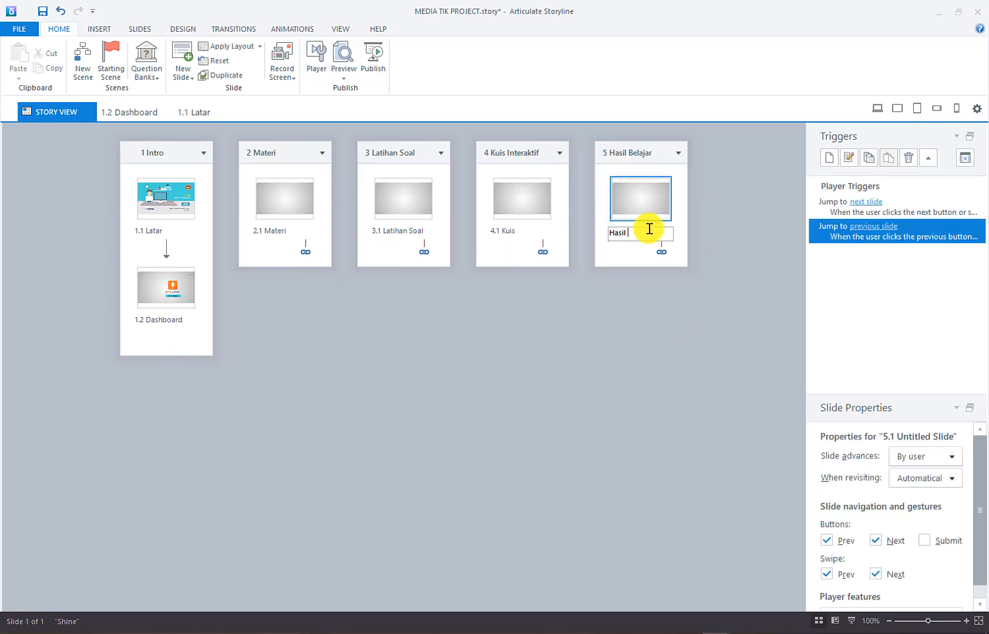
pyautogui.write('Belajar')
pyautogui.press('Return')
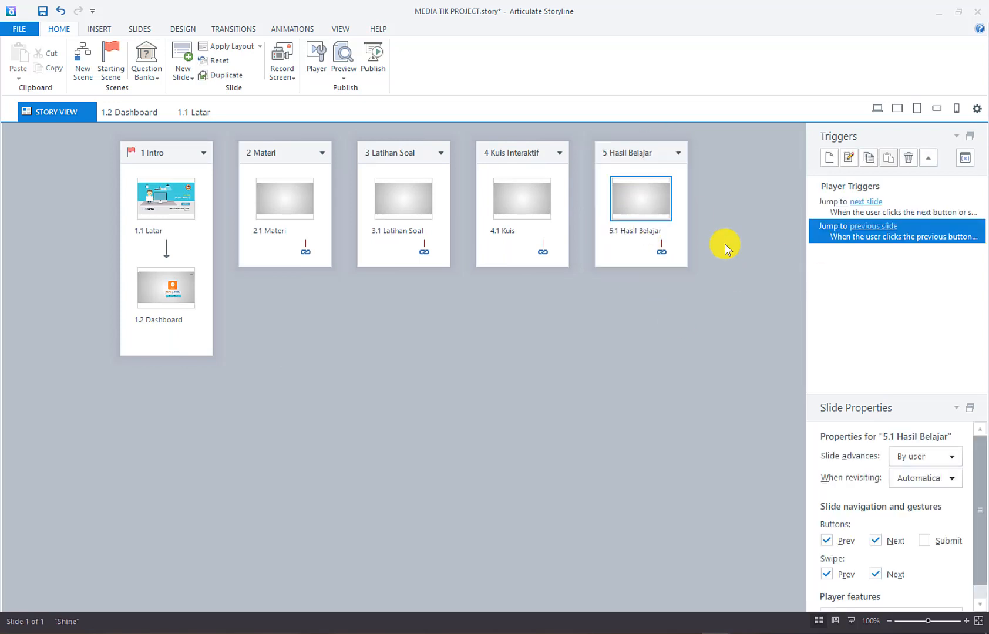
# Add a sixth scene named Daftar Pustaka with its slide named Daftar Pustaka
pyautogui.rightClick(367, 362)
pyautogui.click(435, 404)
pyautogui.click(696, 154)
pyautogui.write('Daftar')
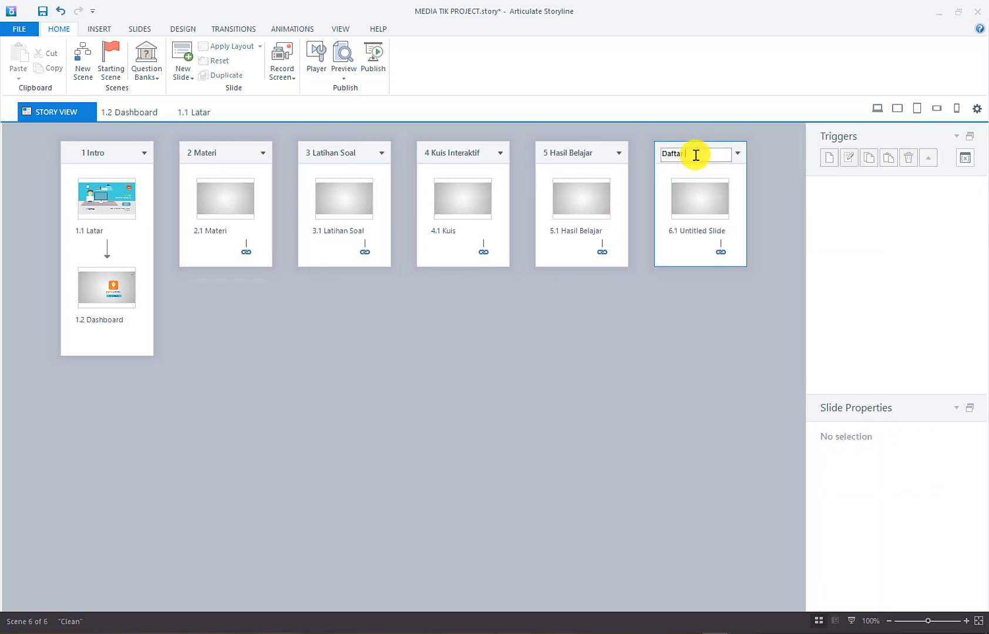
pyautogui.write(' Pustaka')
pyautogui.press('Return')
pyautogui.click(692, 231)
pyautogui.write('Daftar ')
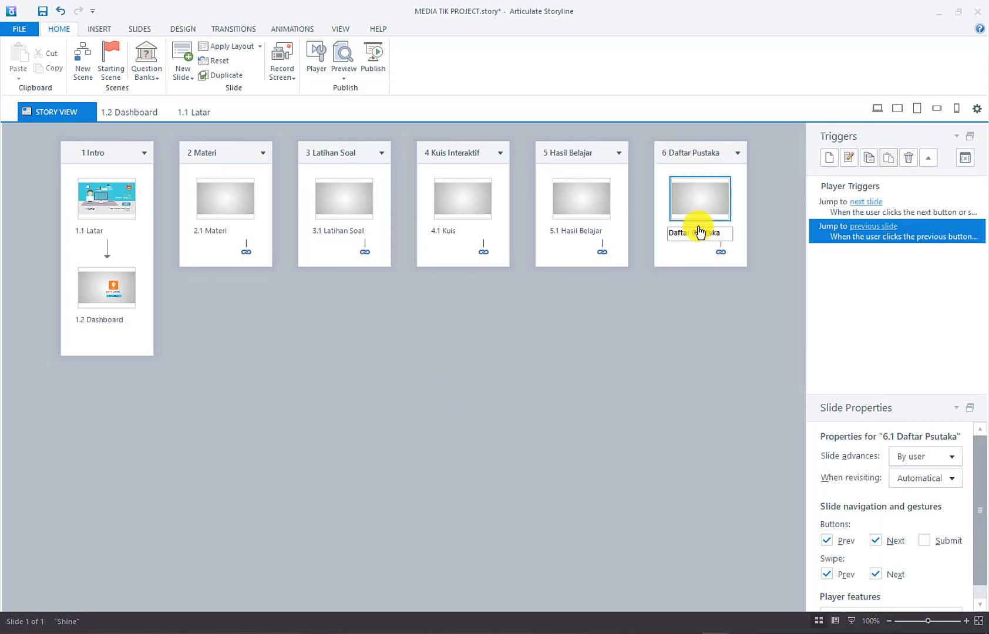
pyautogui.write('Pustaka')
pyautogui.press('Return')
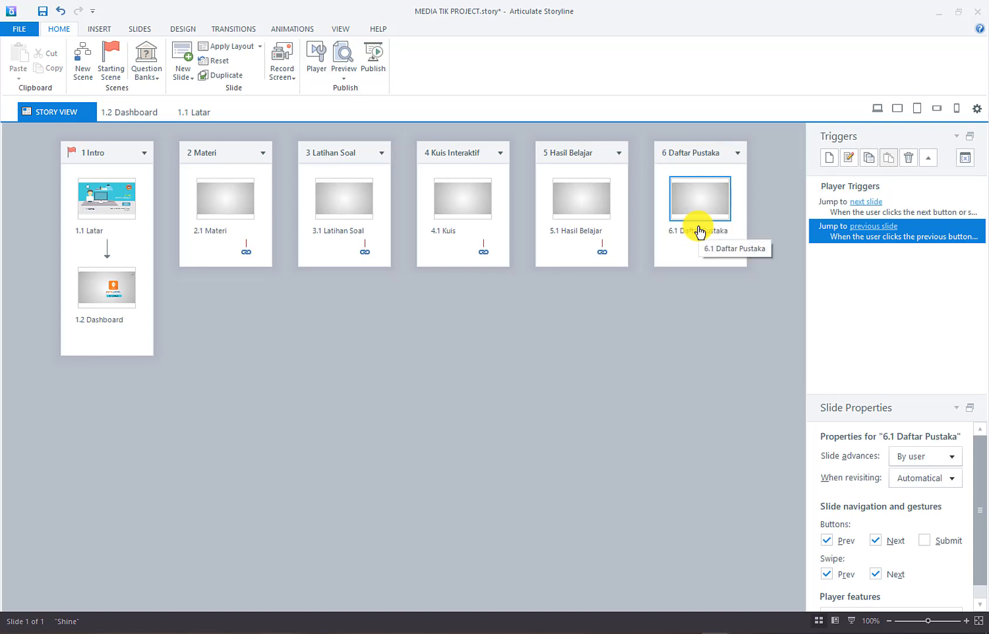
# Add a seventh scene named Author with slide 7.1 named Profil
pyautogui.rightClick(455, 306)
pyautogui.click(536, 347)
pyautogui.click(760, 156)
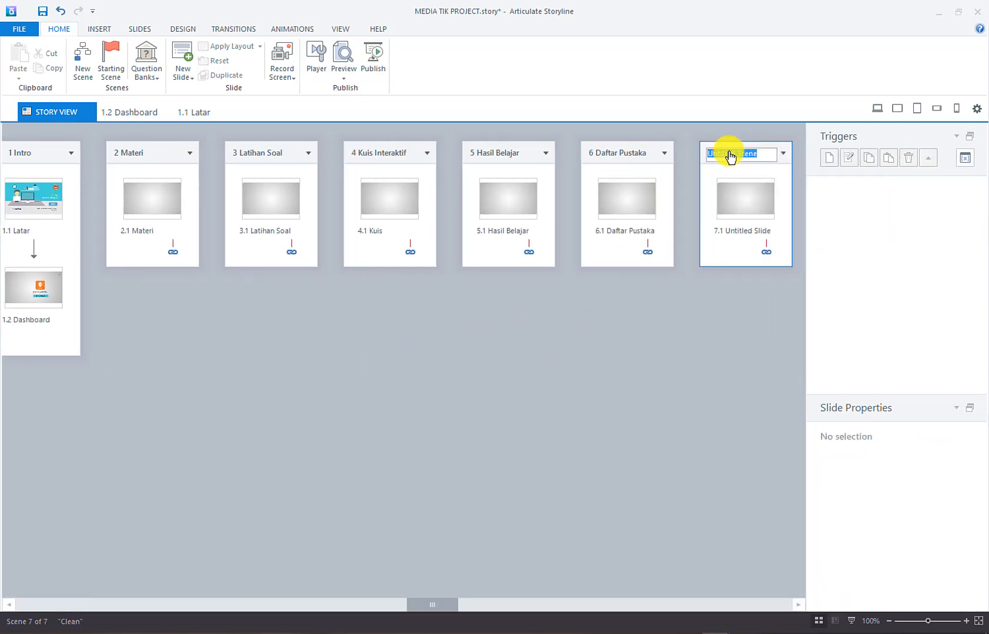
pyautogui.write('Author')
pyautogui.press('Return')
pyautogui.click(728, 233)
pyautogui.write('Profil')
pyautogui.press('Return')
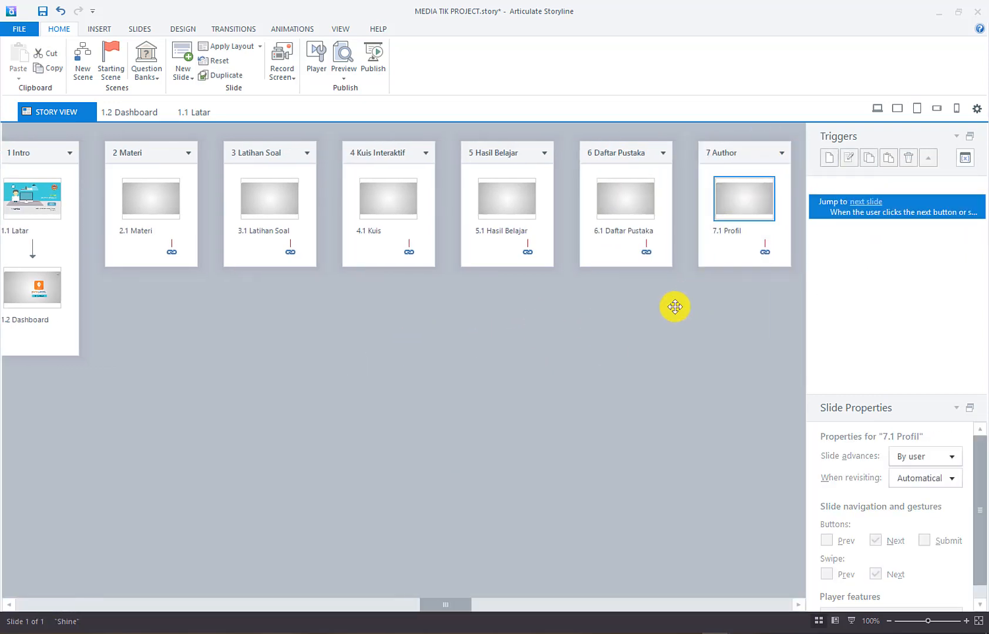
pyautogui.click(671, 305)
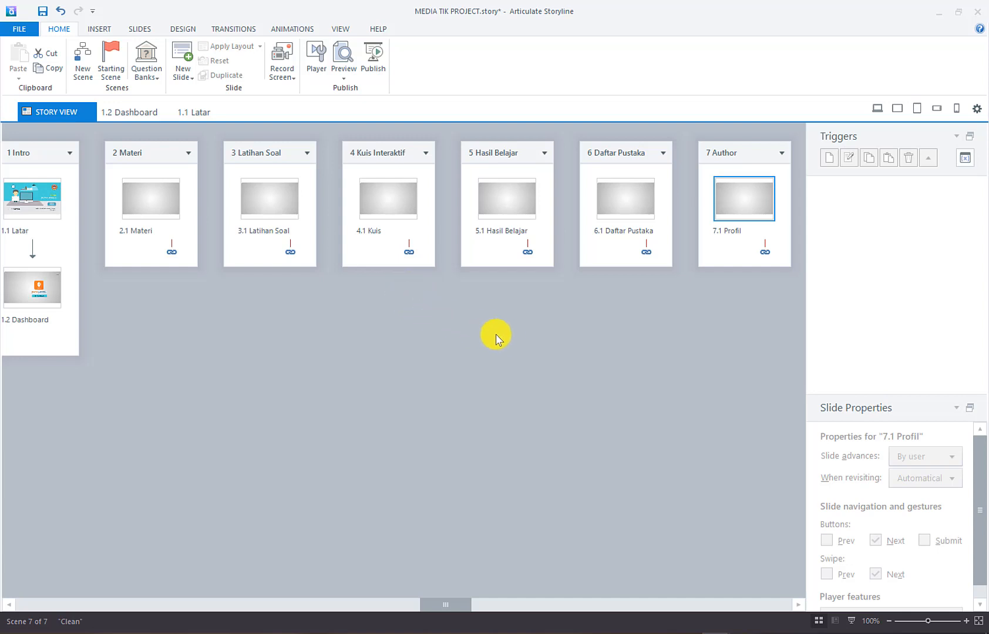
pyautogui.click(28, 288)
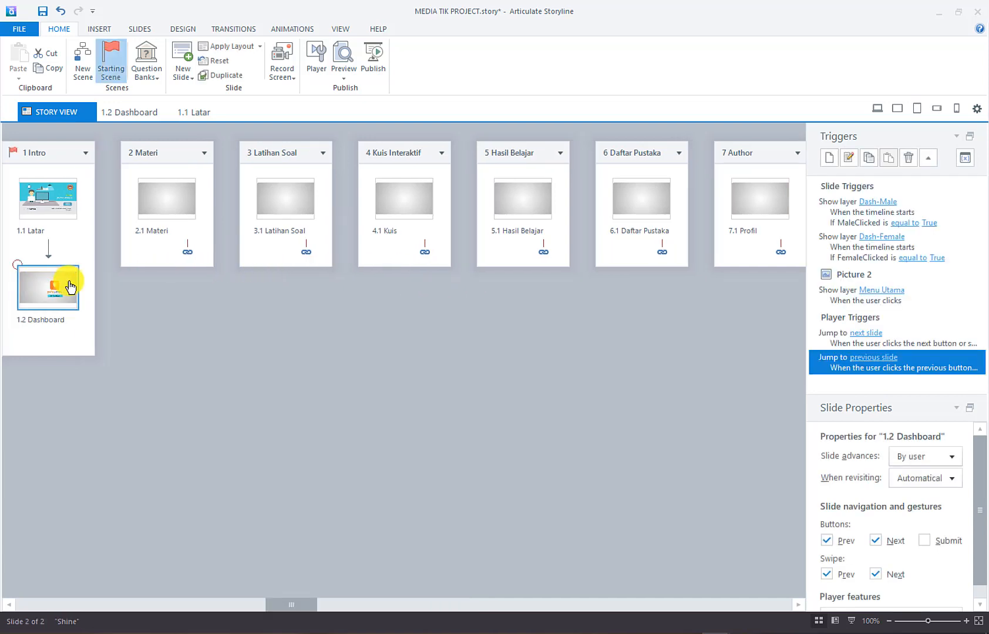
# Open the 1.2 Dashboard slide and select the rectangle inside the Kompetensi Dasar tile
pyautogui.doubleClick(63, 289)
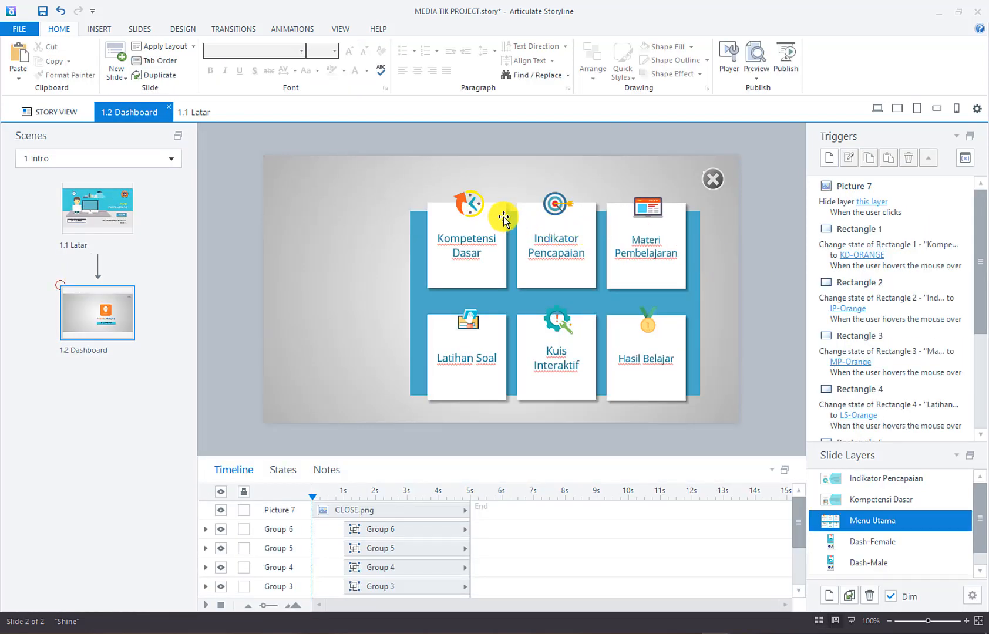
pyautogui.click(553, 218)
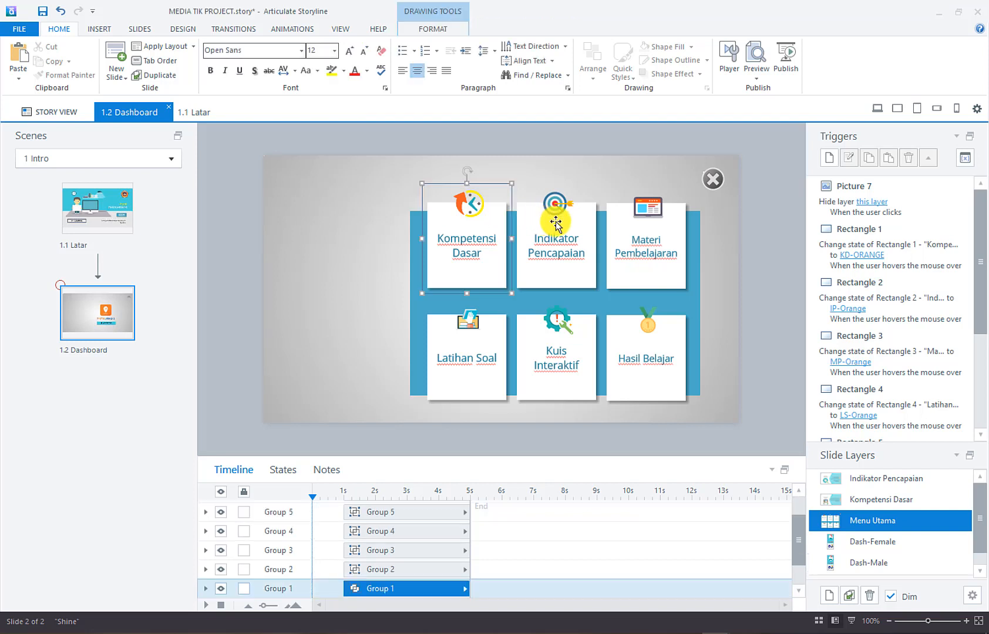
pyautogui.click(659, 229)
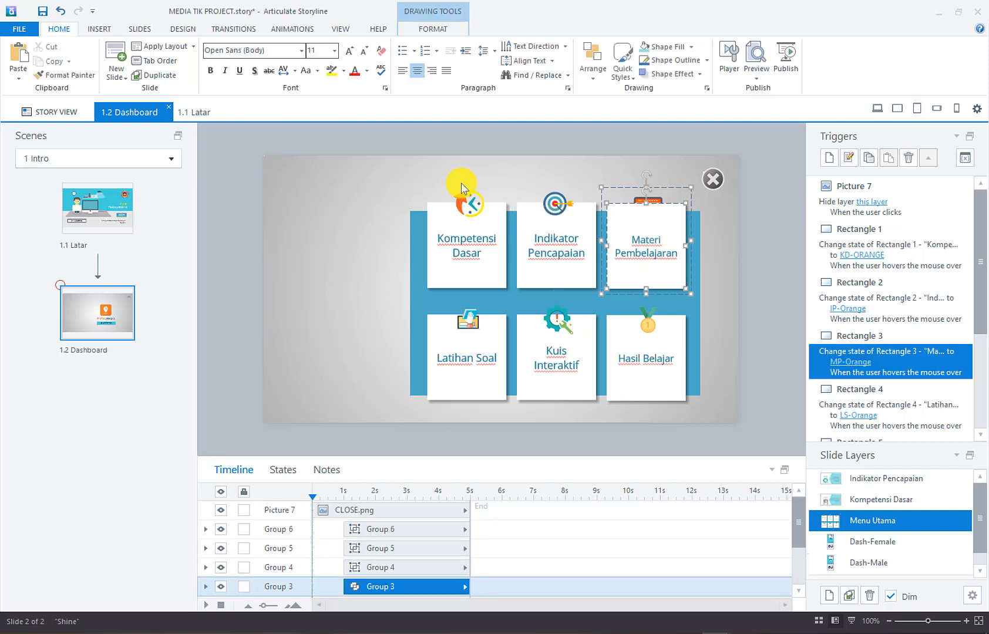
pyautogui.click(502, 219)
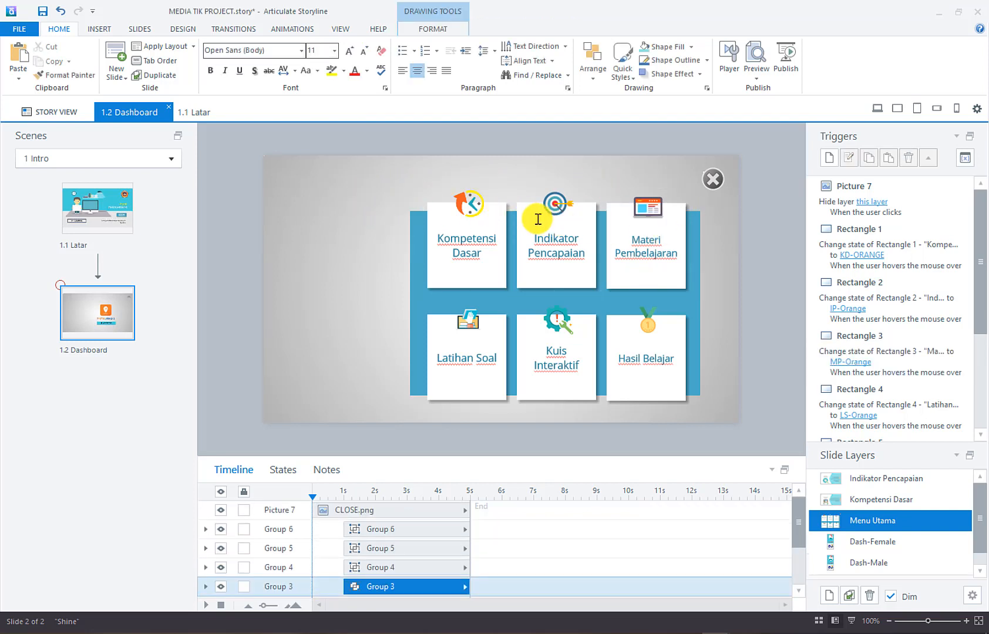
pyautogui.click(568, 228)
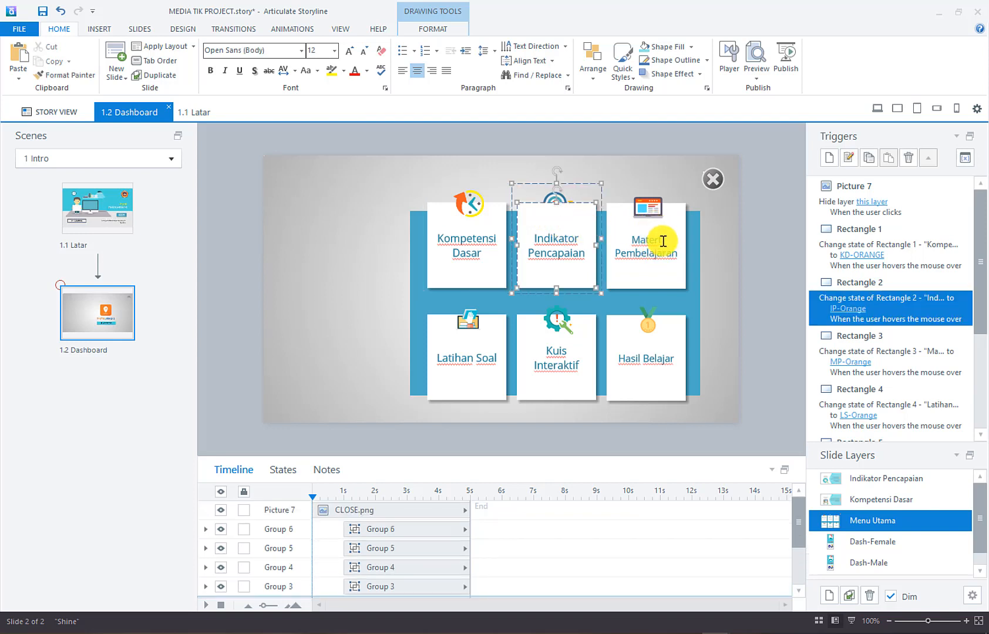
pyautogui.click(663, 241)
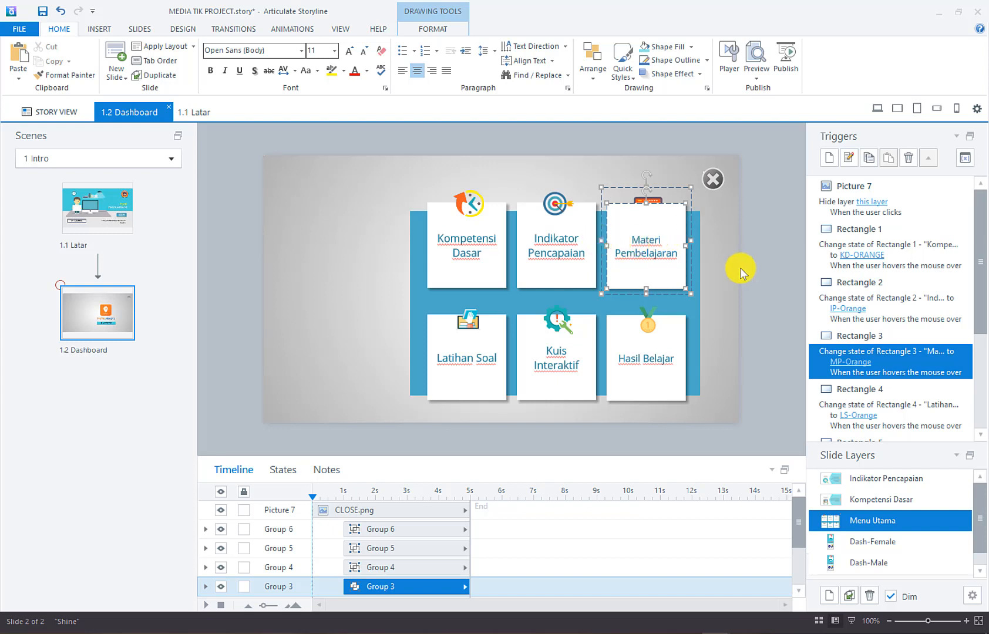
pyautogui.click(505, 182)
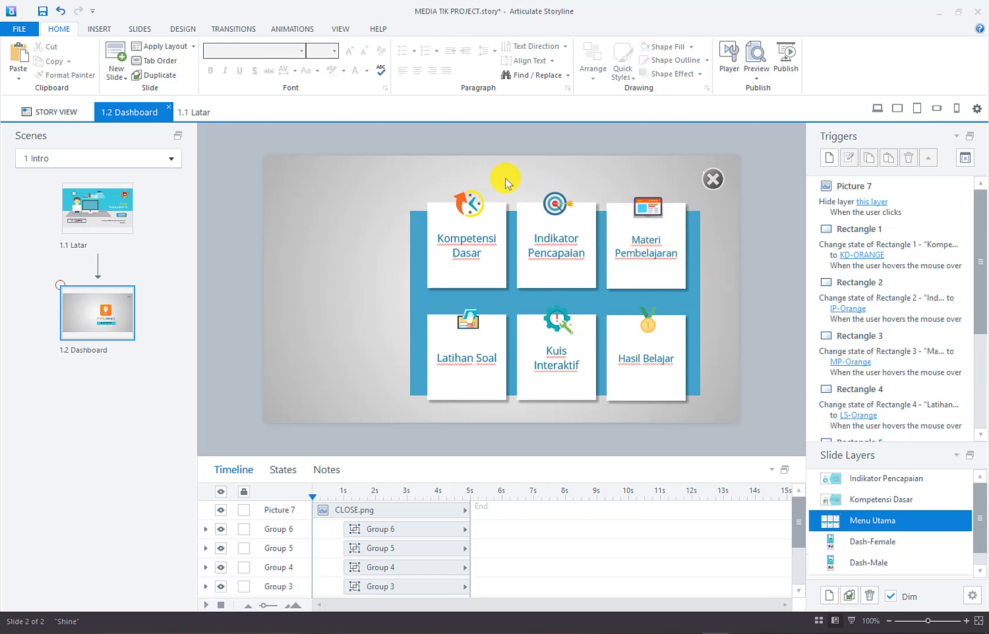
pyautogui.click(500, 218)
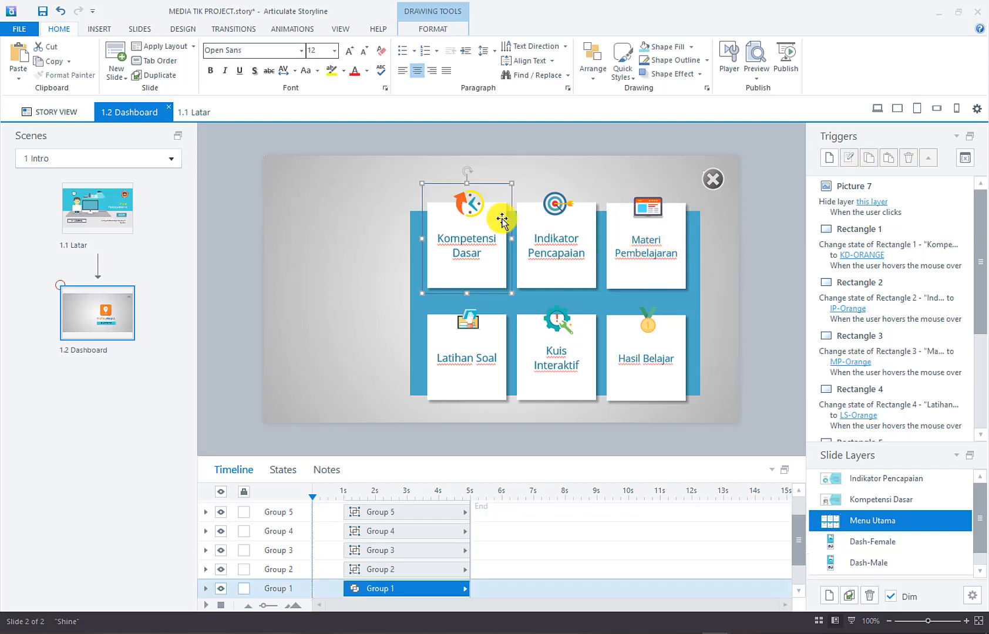
pyautogui.click(498, 209)
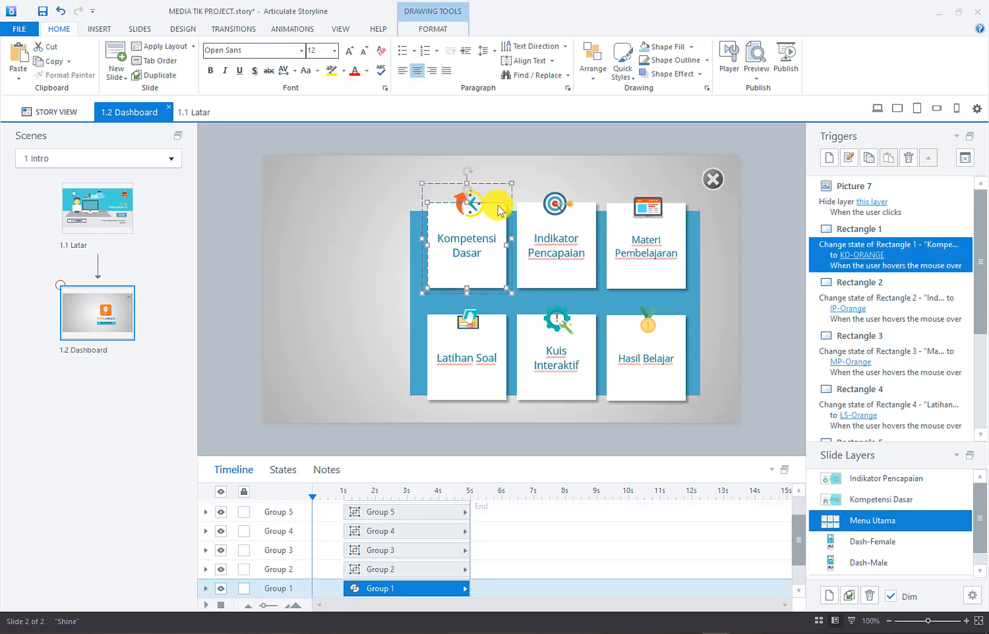
pyautogui.click(506, 206)
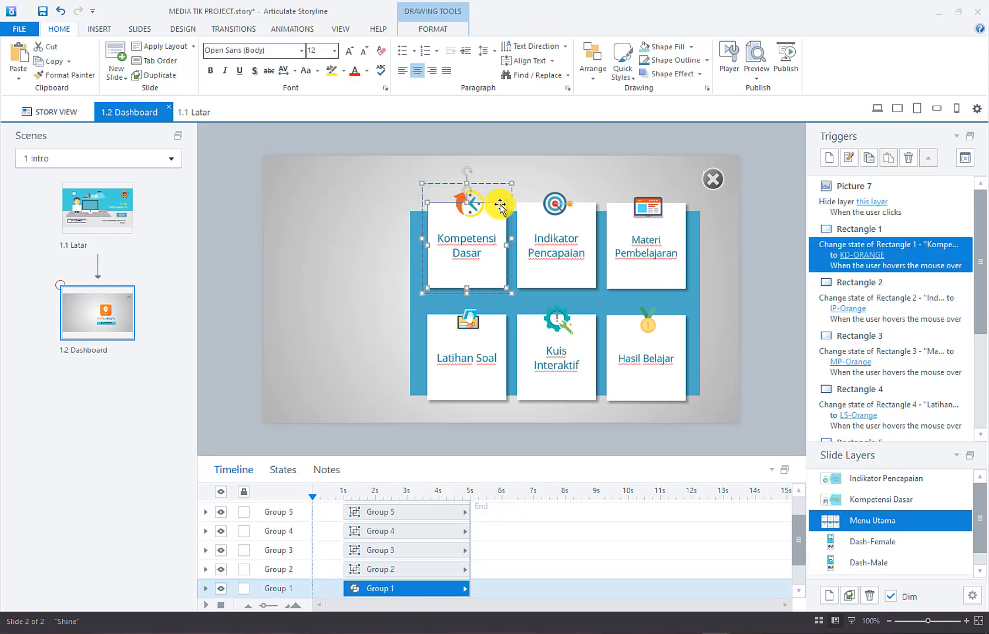
# Add a trigger so clicking the tile's rectangle shows the Kompetensi Dasar layer
pyautogui.click(826, 158)
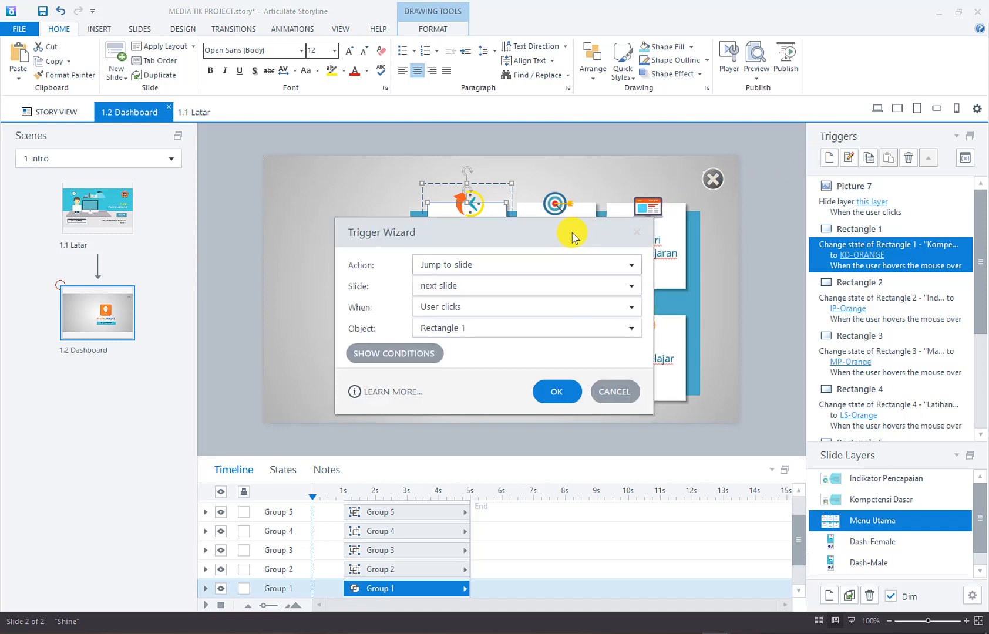
pyautogui.moveTo(568, 237); pyautogui.dragTo(779, 184)
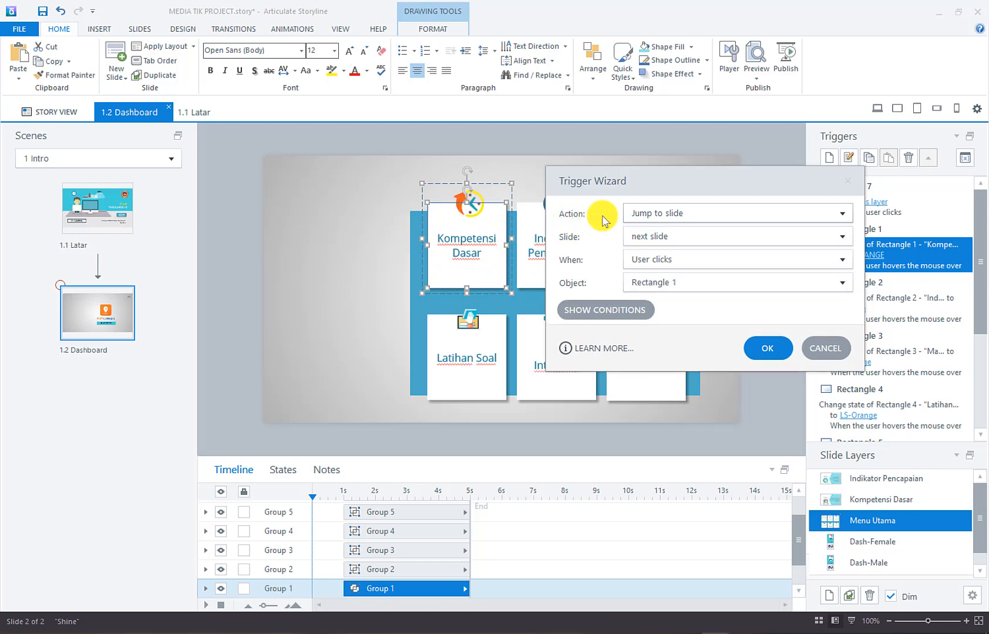
pyautogui.click(669, 215)
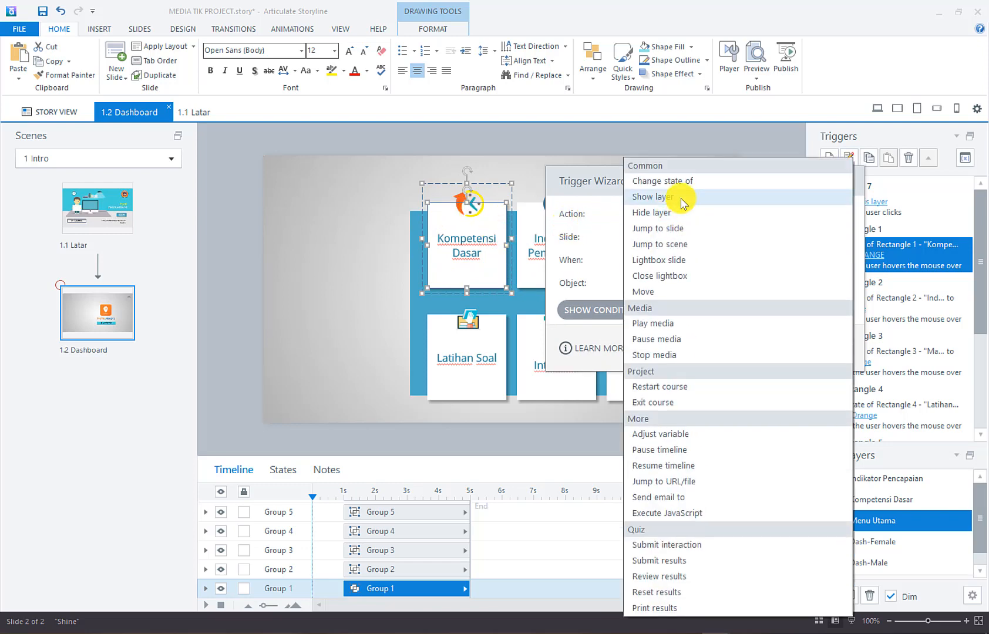
pyautogui.click(678, 195)
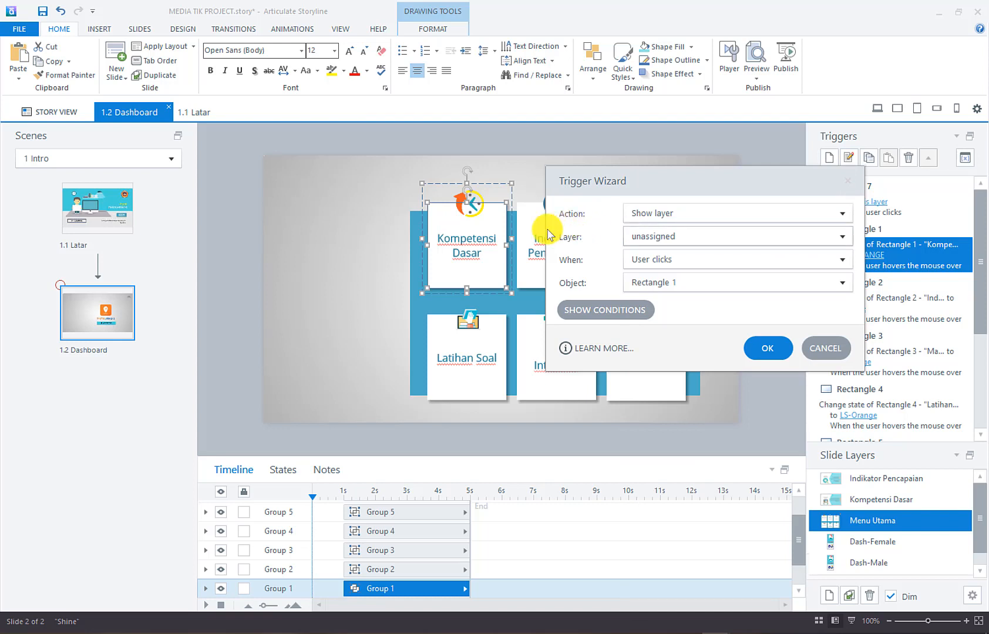
pyautogui.click(638, 240)
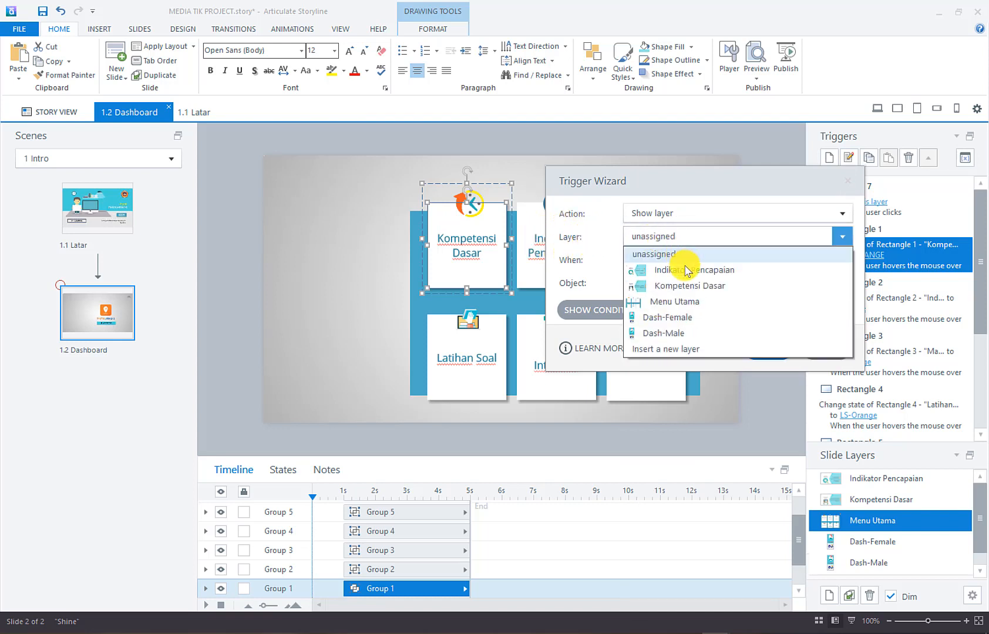
pyautogui.click(682, 282)
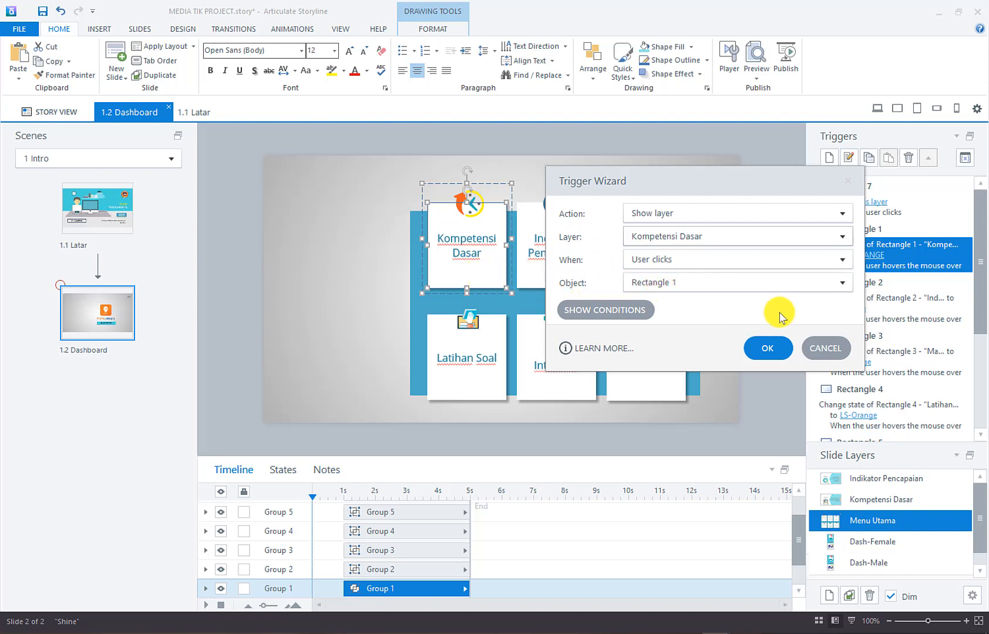
pyautogui.click(789, 349)
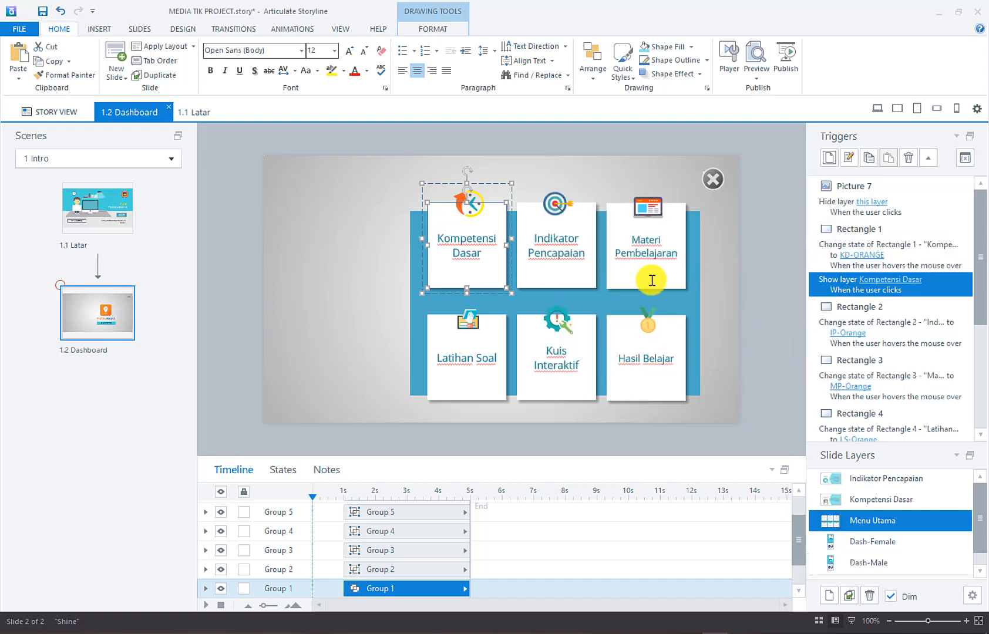
pyautogui.click(593, 216)
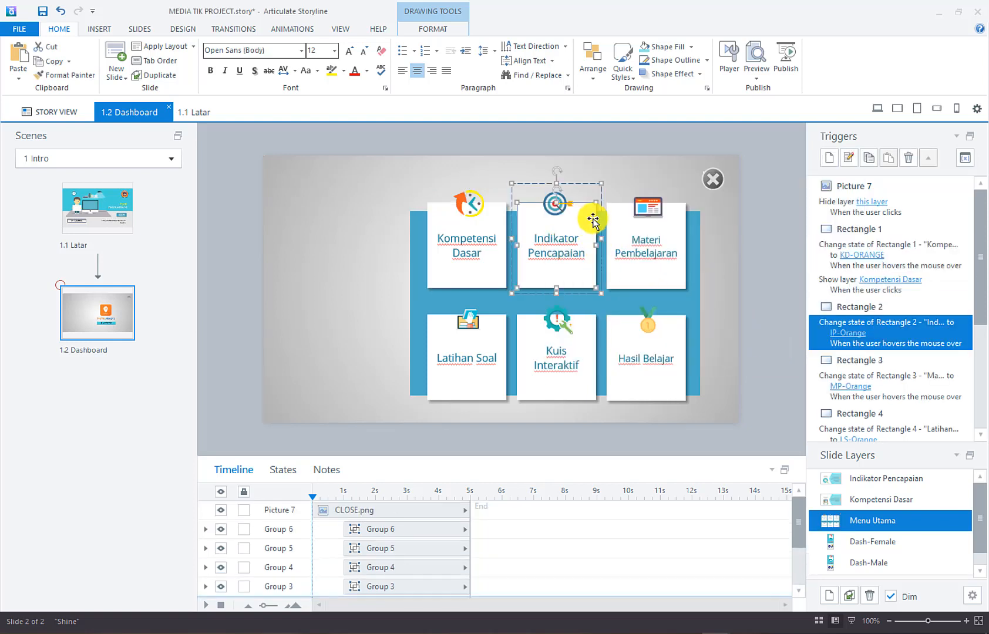
pyautogui.click(593, 255)
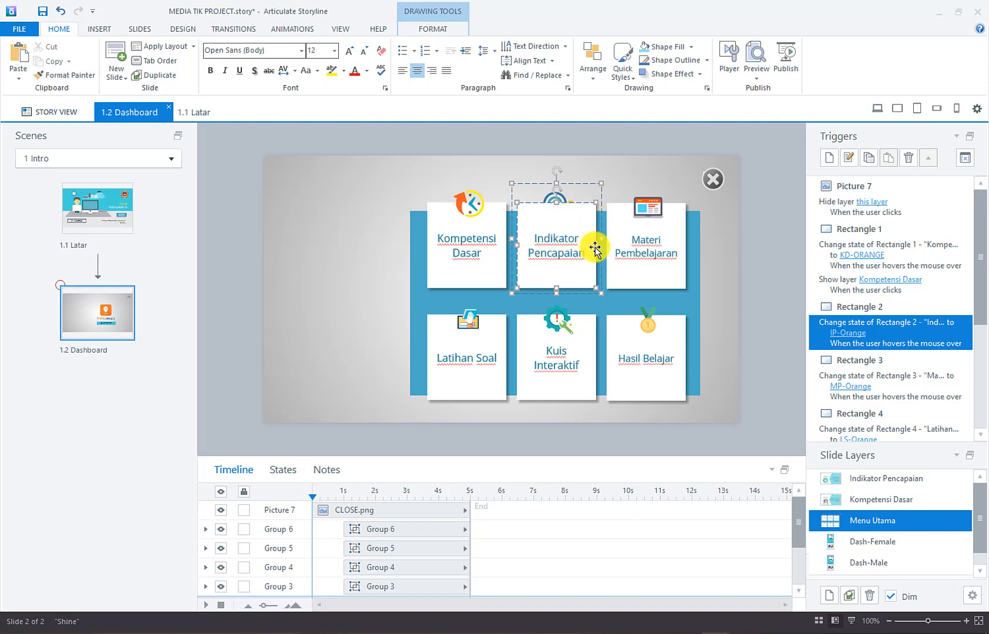
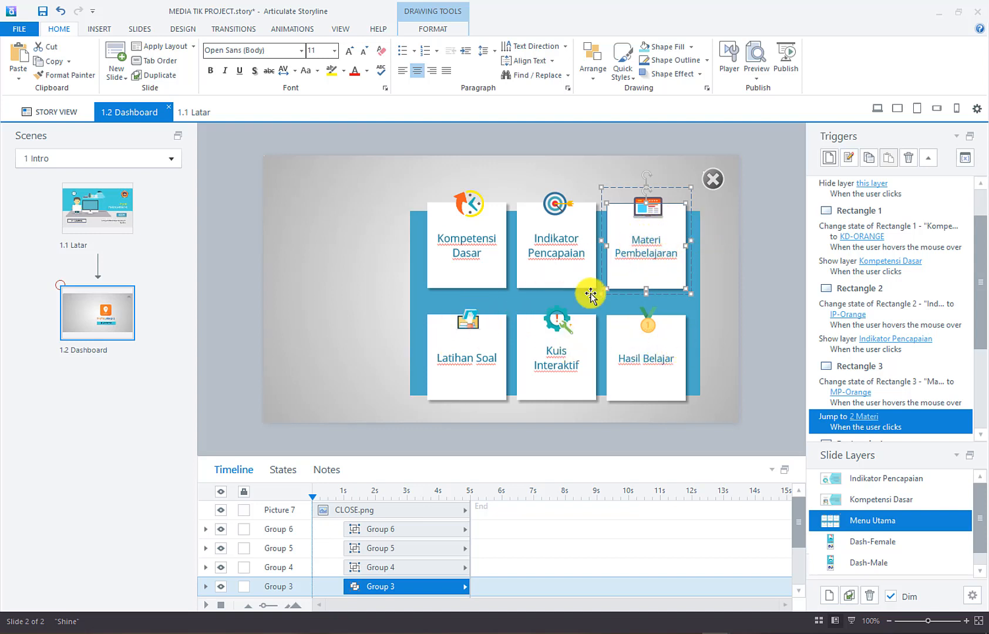
# Select the Latihan Soal tile on the Dashboard slide
pyautogui.click(499, 341)
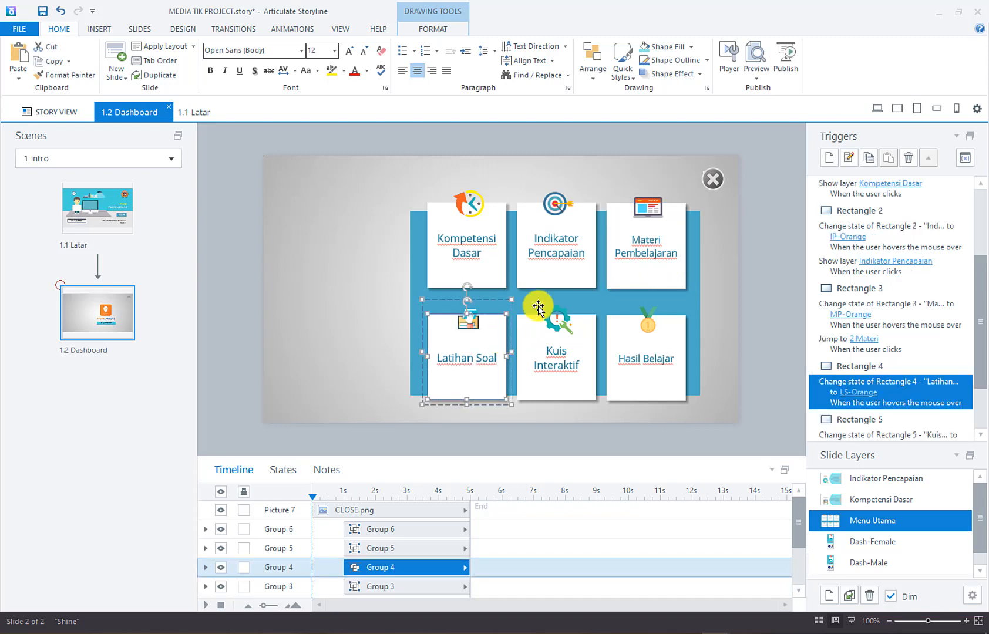
# Add a trigger so clicking the Latihan Soal tile jumps to scene 3 Latihan Soal
pyautogui.click(828, 158)
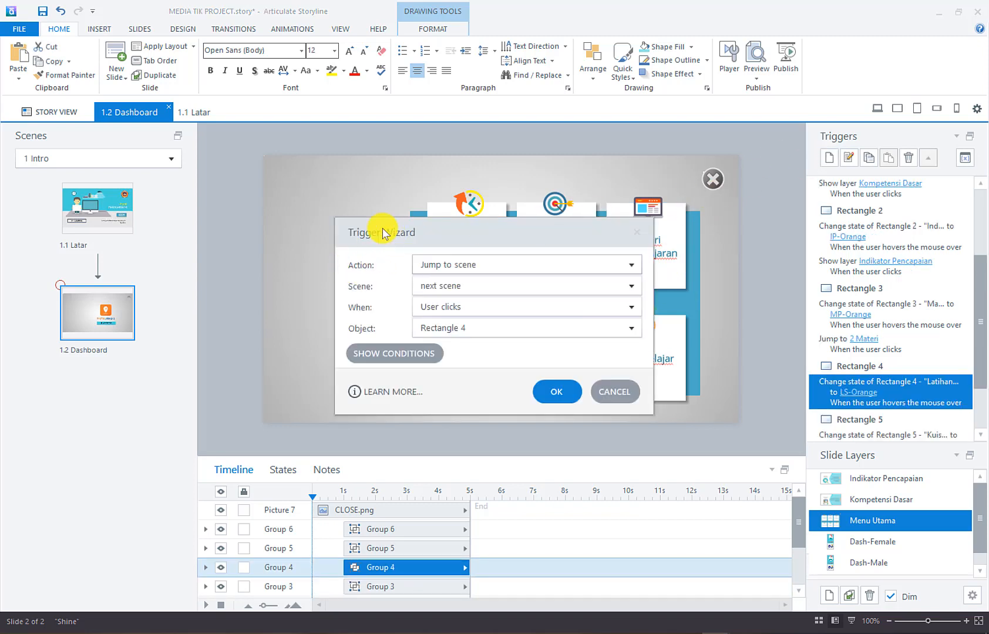
pyautogui.moveTo(382, 233); pyautogui.dragTo(232, 174)
pyautogui.click(293, 203)
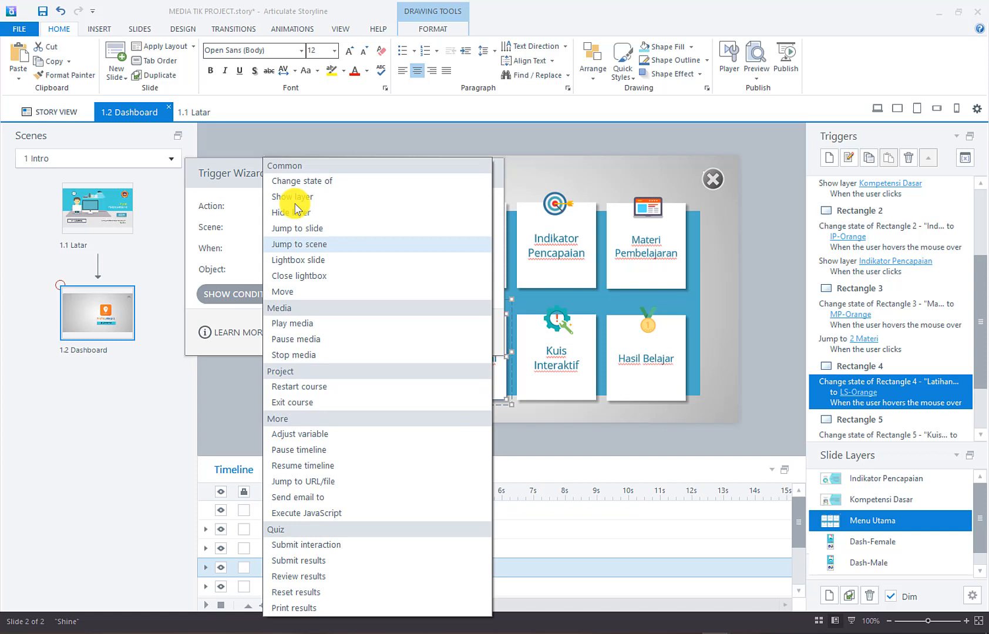
pyautogui.click(322, 244)
pyautogui.click(320, 228)
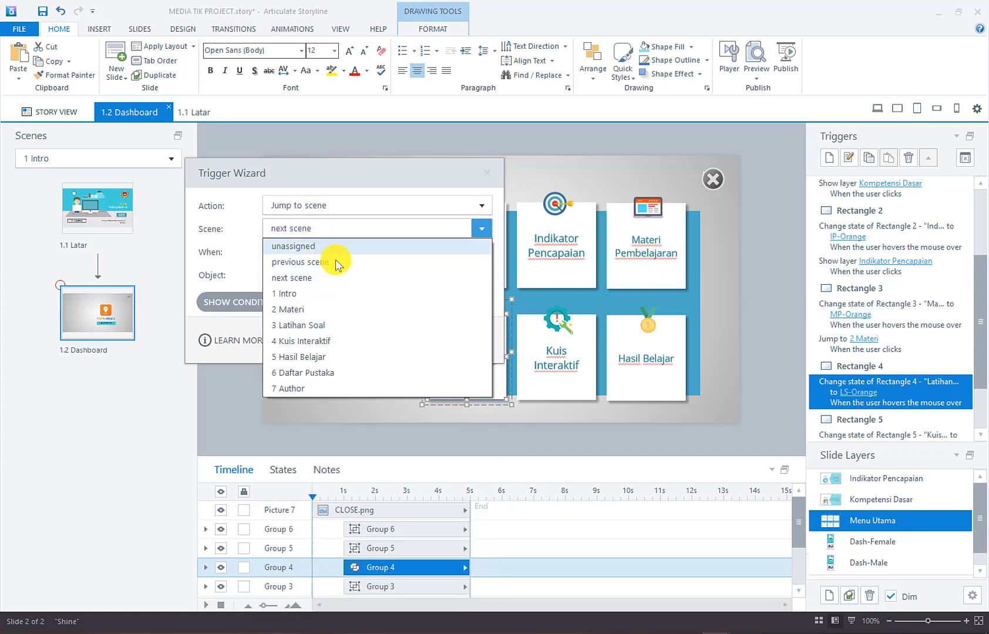
pyautogui.click(345, 325)
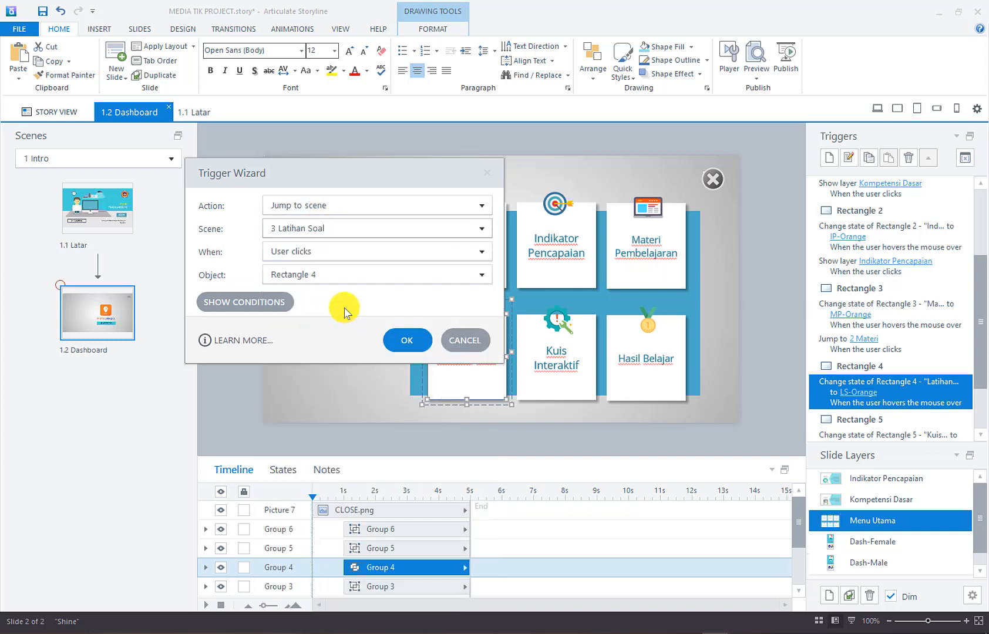
pyautogui.click(405, 340)
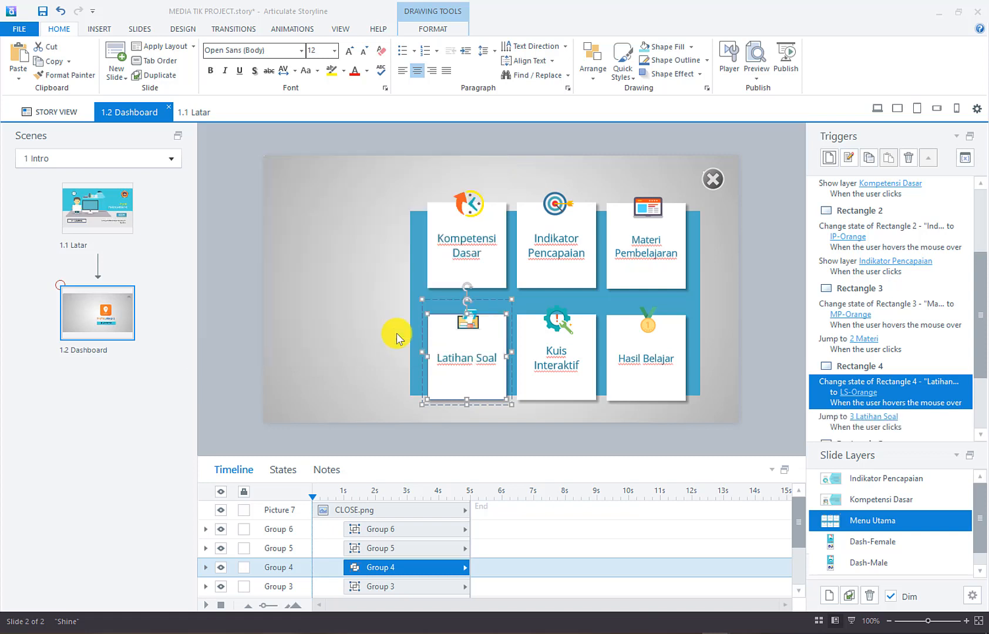
# Make the Kuis Interaktif tile jump to scene 4 Kuis Interaktif when clicked
pyautogui.click(590, 335)
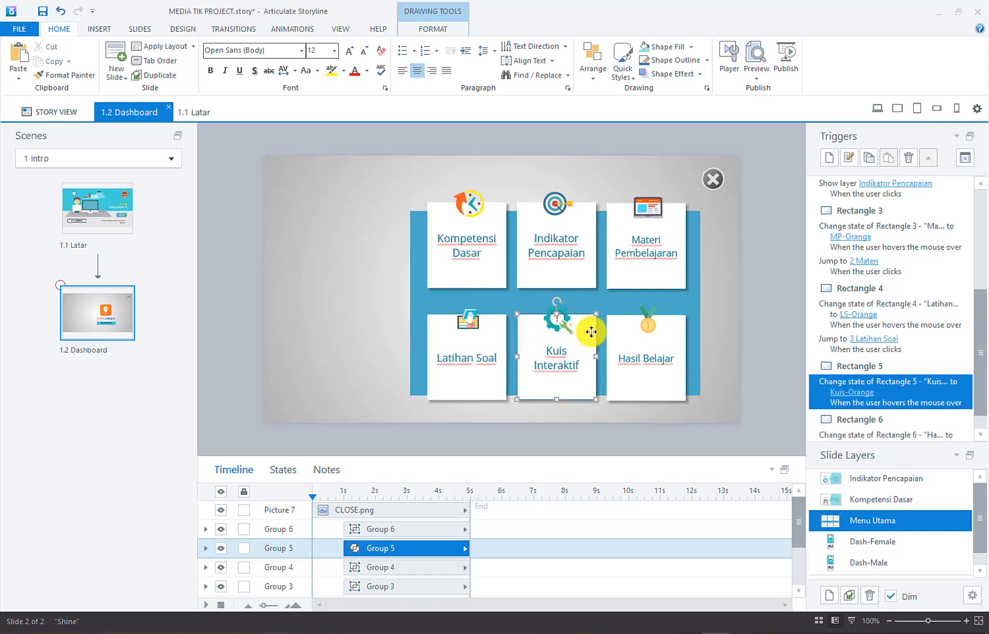
pyautogui.hotkey('ctrl', 'k')
pyautogui.moveTo(369, 235); pyautogui.dragTo(185, 166)
pyautogui.click(333, 217)
pyautogui.click(302, 329)
pyautogui.click(411, 322)
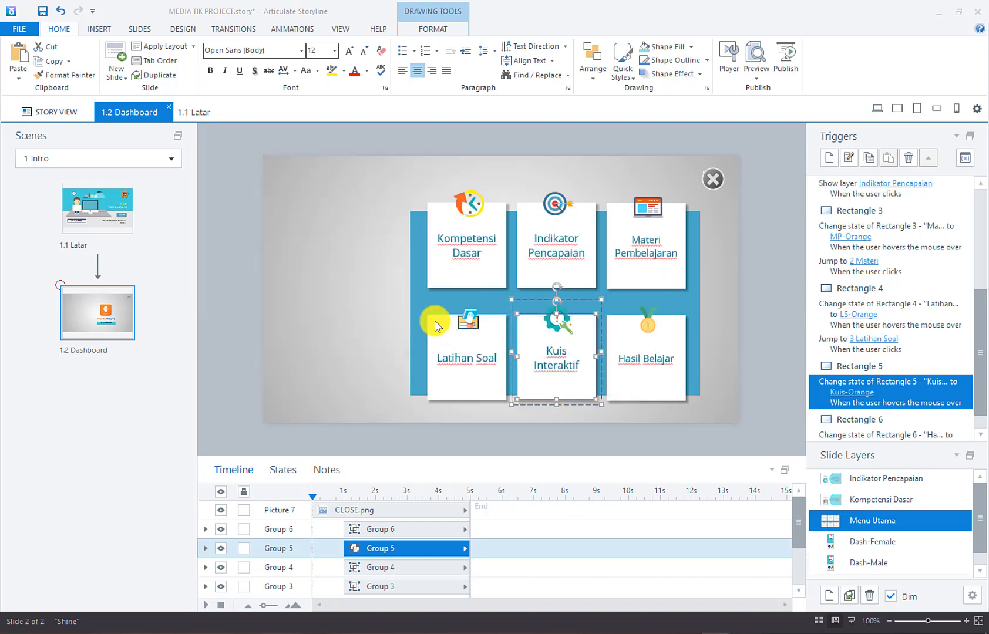
# Make the Hasil Belajar tile jump to scene 5 Hasil Belajar when clicked
pyautogui.click(675, 320)
pyautogui.click(828, 157)
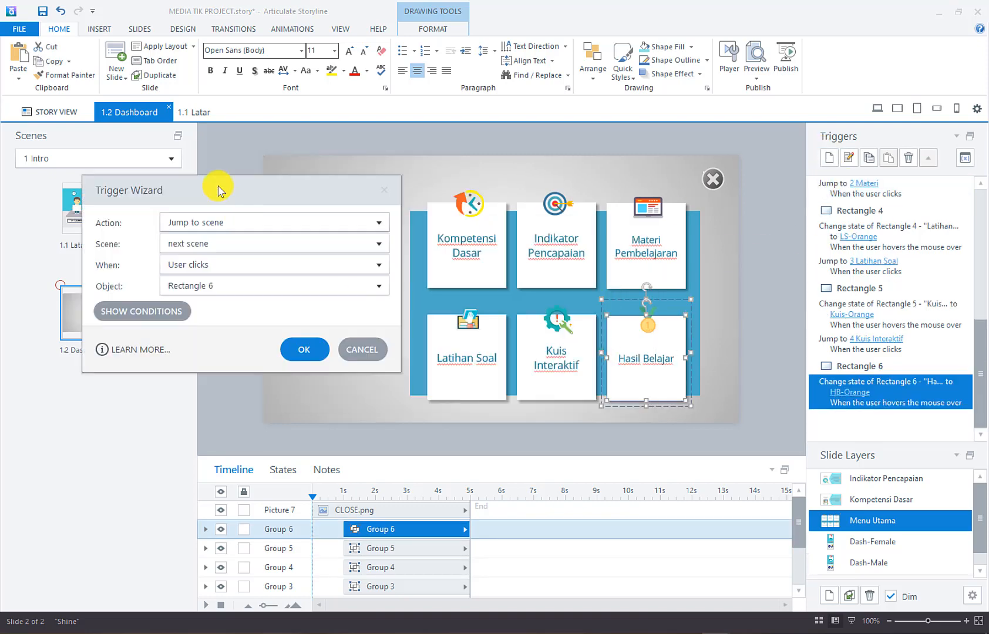
pyautogui.click(352, 243)
pyautogui.click(264, 371)
pyautogui.click(320, 353)
pyautogui.click(775, 208)
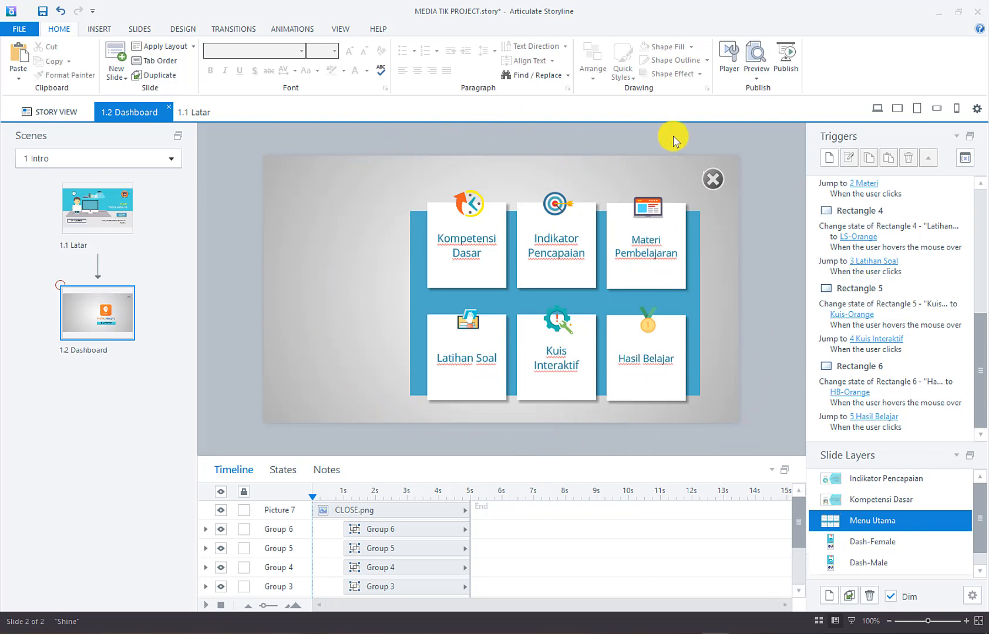
# Switch to Story View and open the Player Properties for Media Interaktif TIK
pyautogui.click(548, 143)
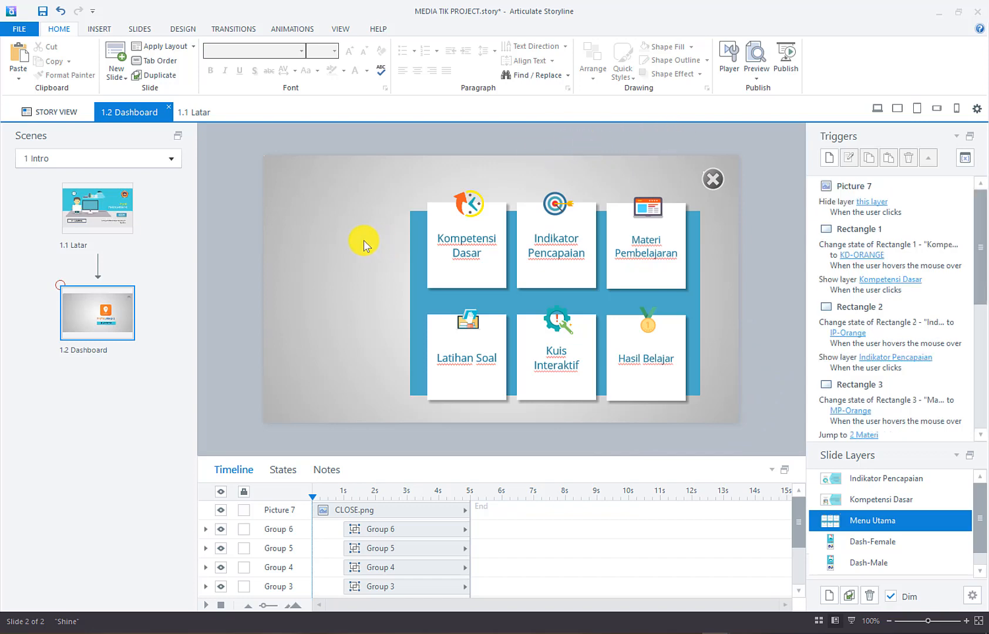
pyautogui.click(32, 112)
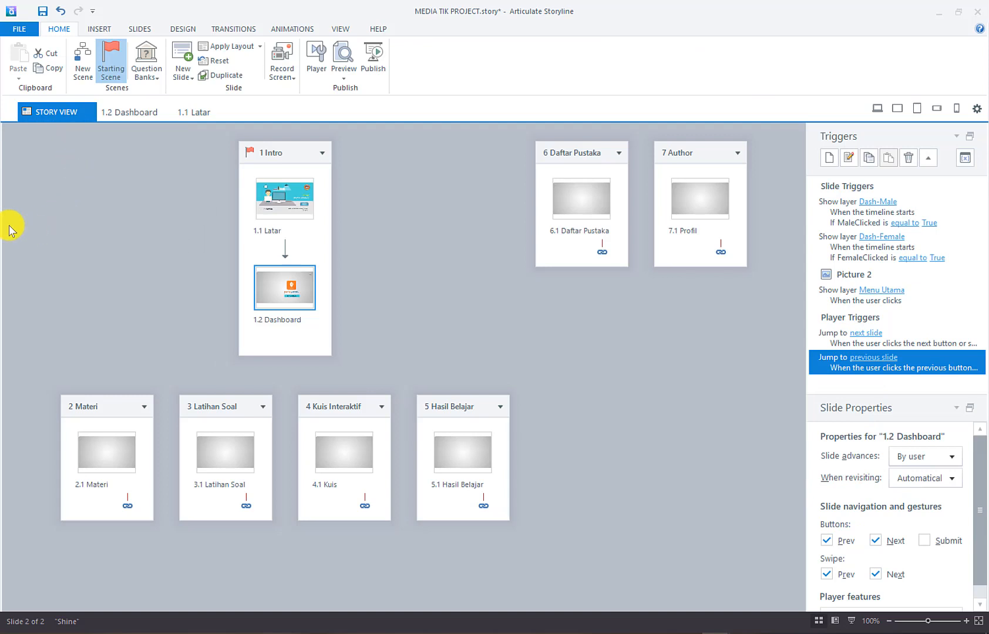
pyautogui.click(321, 53)
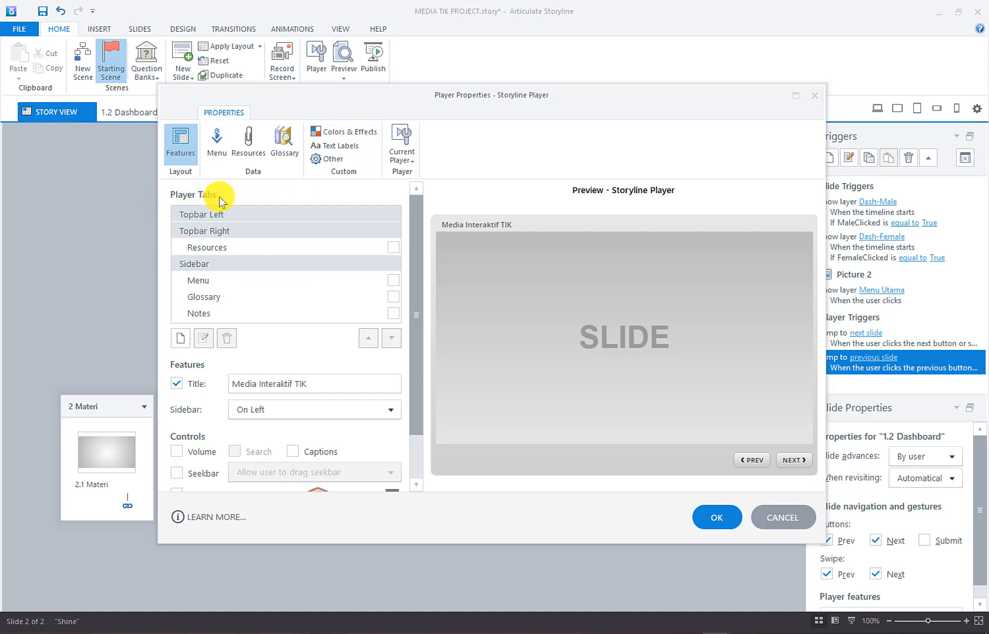
# Add a right-aligned Daftar Pustaka player tab that jumps to scene 6 Daftar Pustaka
pyautogui.click(180, 338)
pyautogui.moveTo(452, 214); pyautogui.dragTo(556, 172)
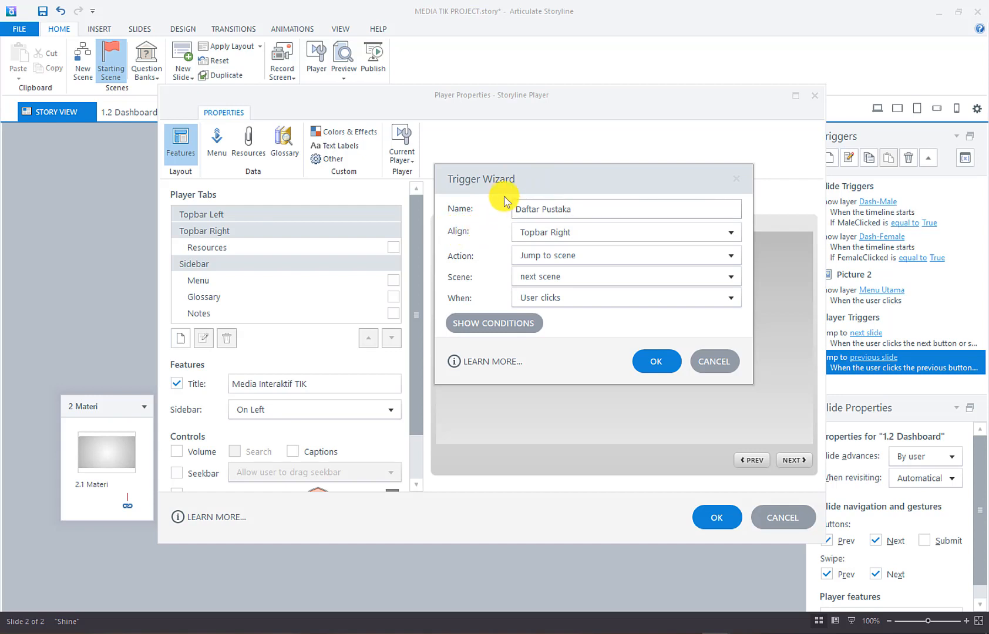
pyautogui.moveTo(511, 182); pyautogui.dragTo(286, 172)
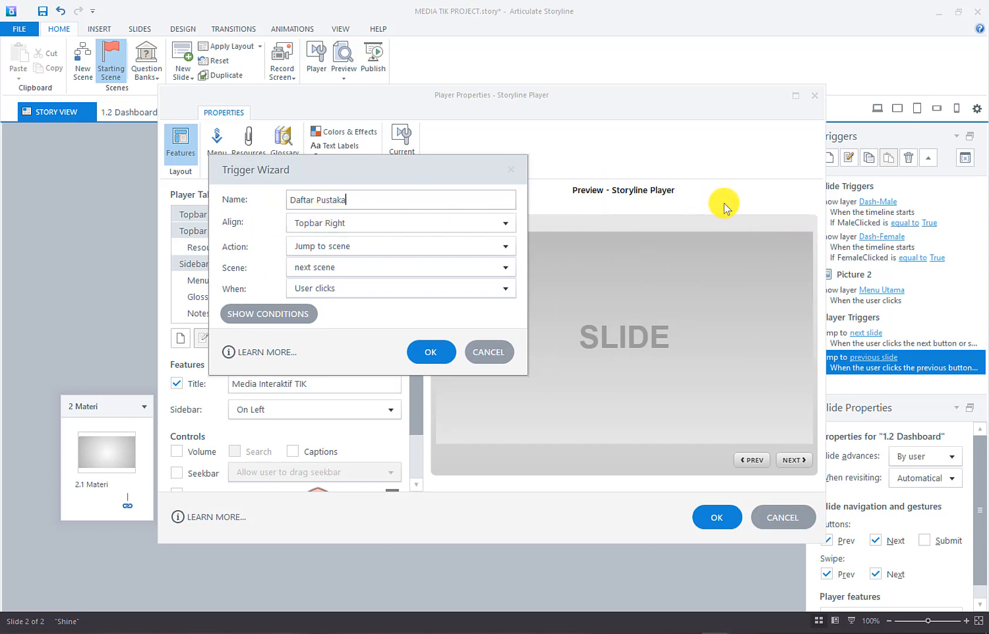
pyautogui.click(431, 229)
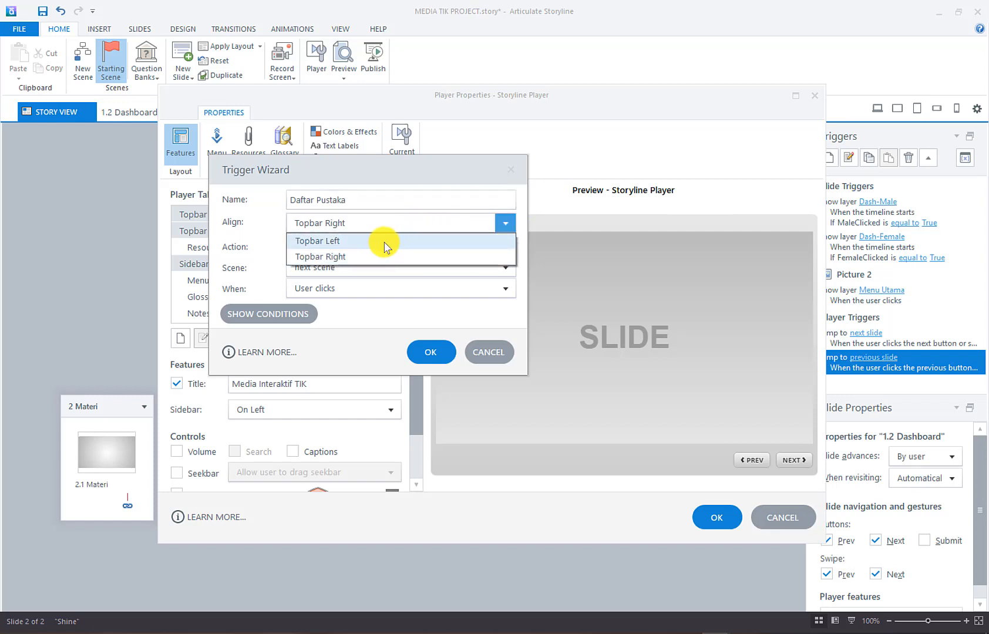
pyautogui.click(384, 222)
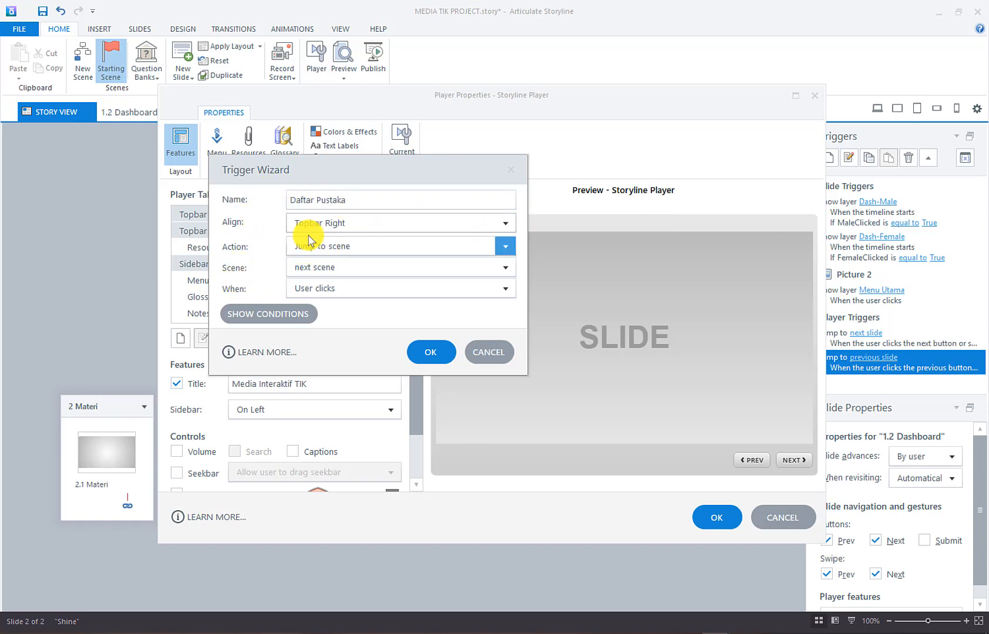
pyautogui.click(314, 267)
pyautogui.click(348, 411)
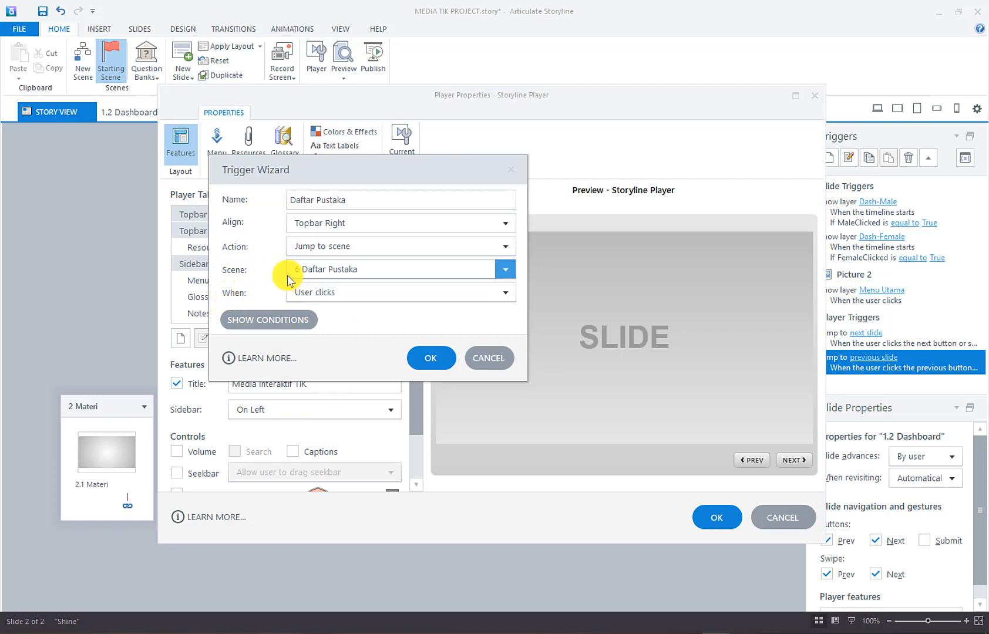
pyautogui.click(427, 360)
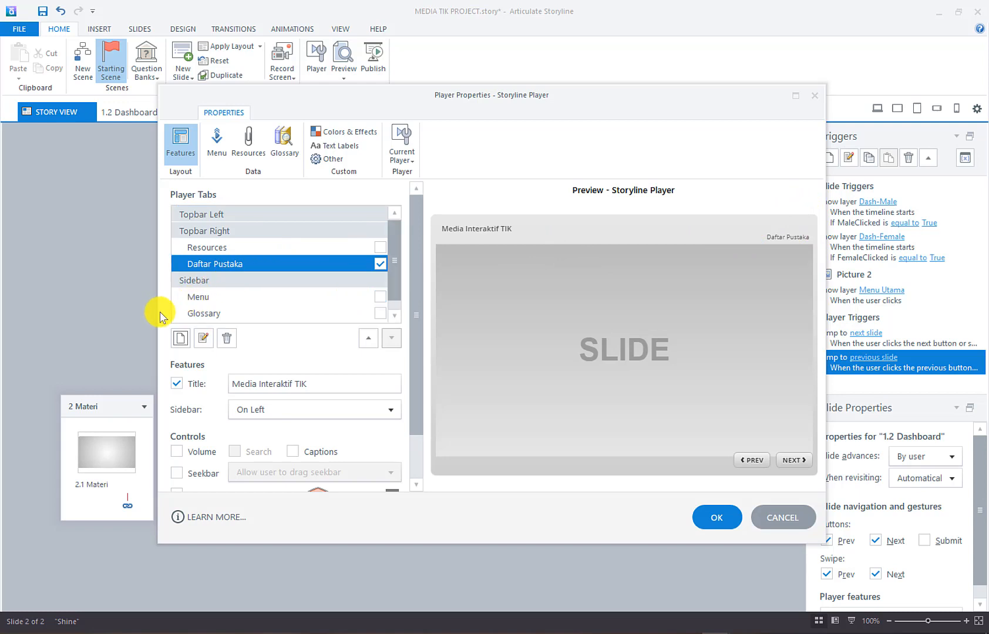
# Add an Author player tab jumping to scene 7 Author and save the player settings
pyautogui.click(180, 339)
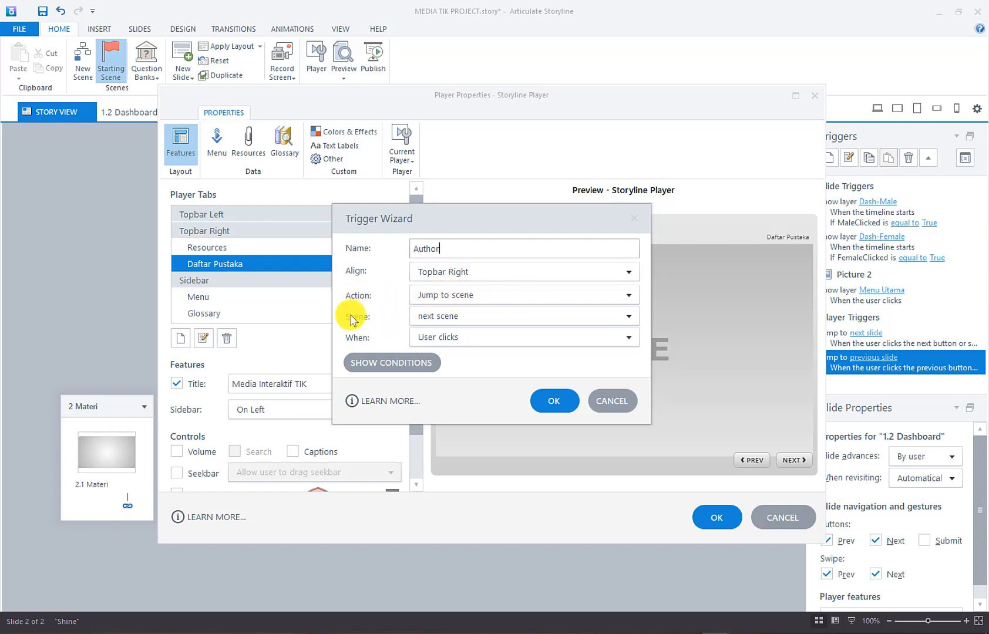
pyautogui.click(451, 317)
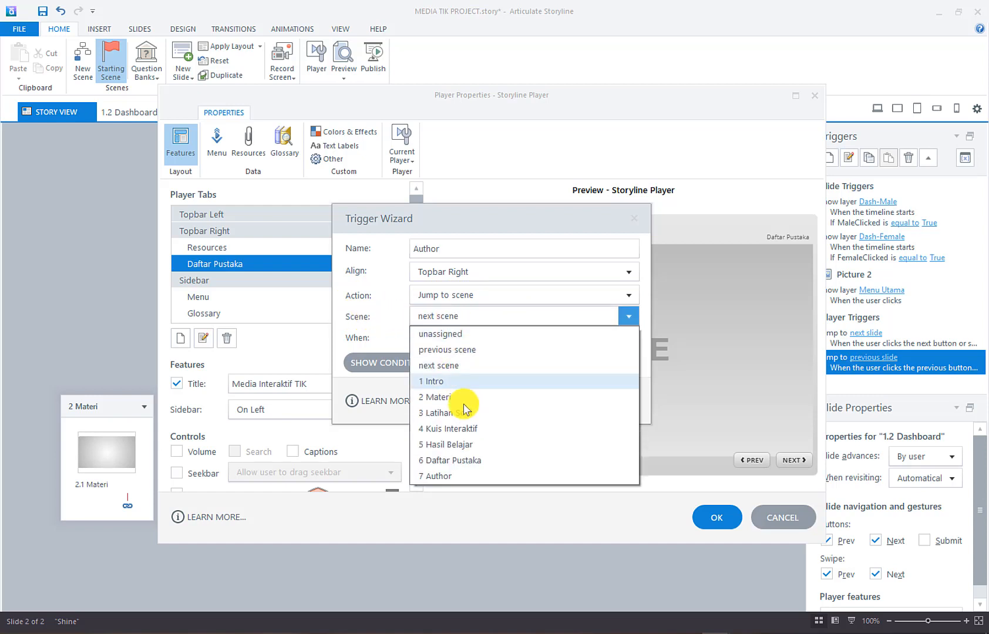
pyautogui.click(469, 468)
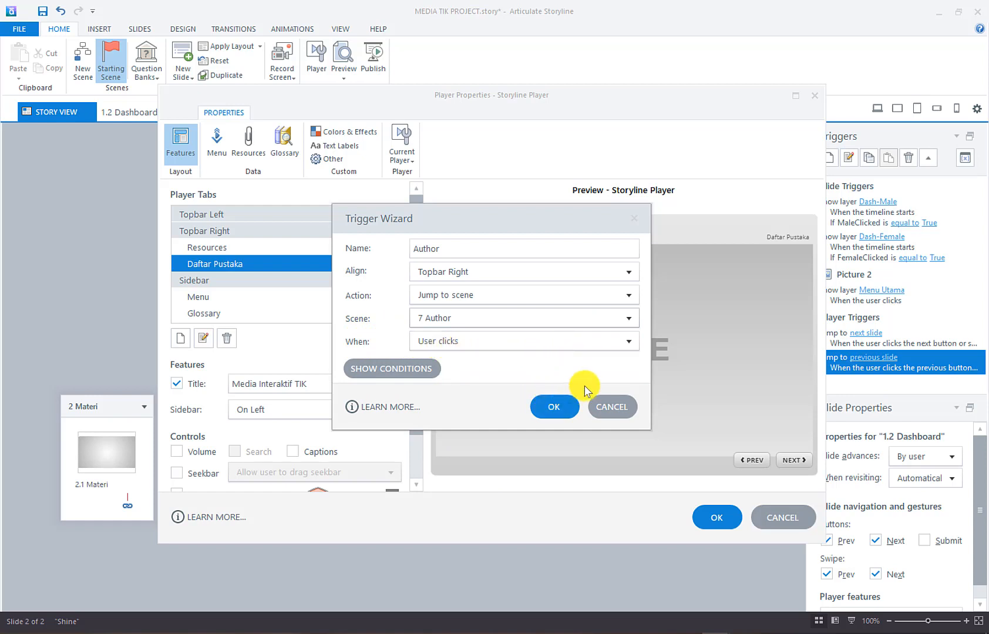
pyautogui.click(552, 407)
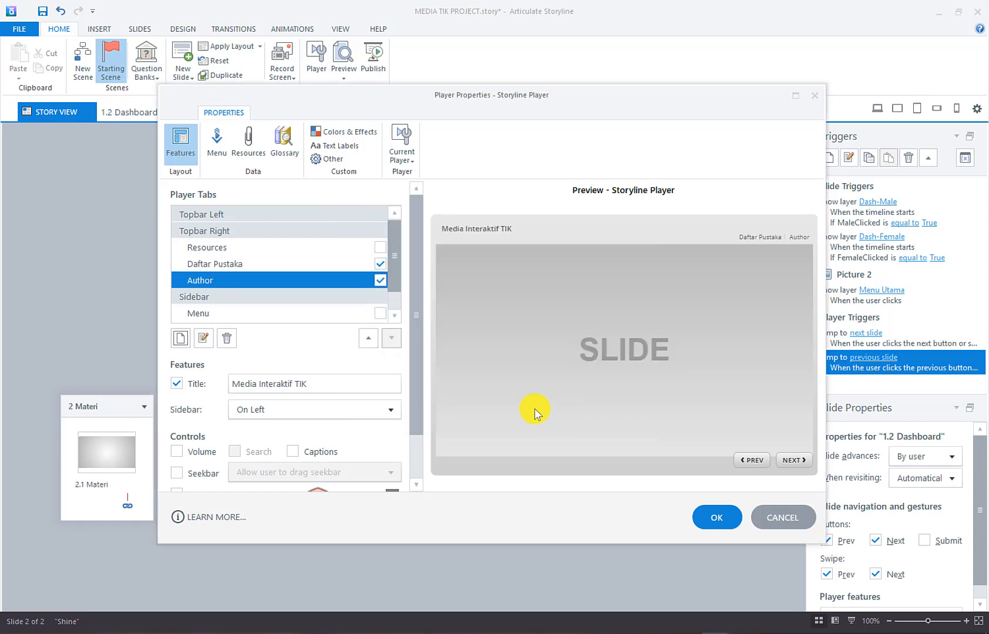
pyautogui.click(715, 515)
pyautogui.click(665, 344)
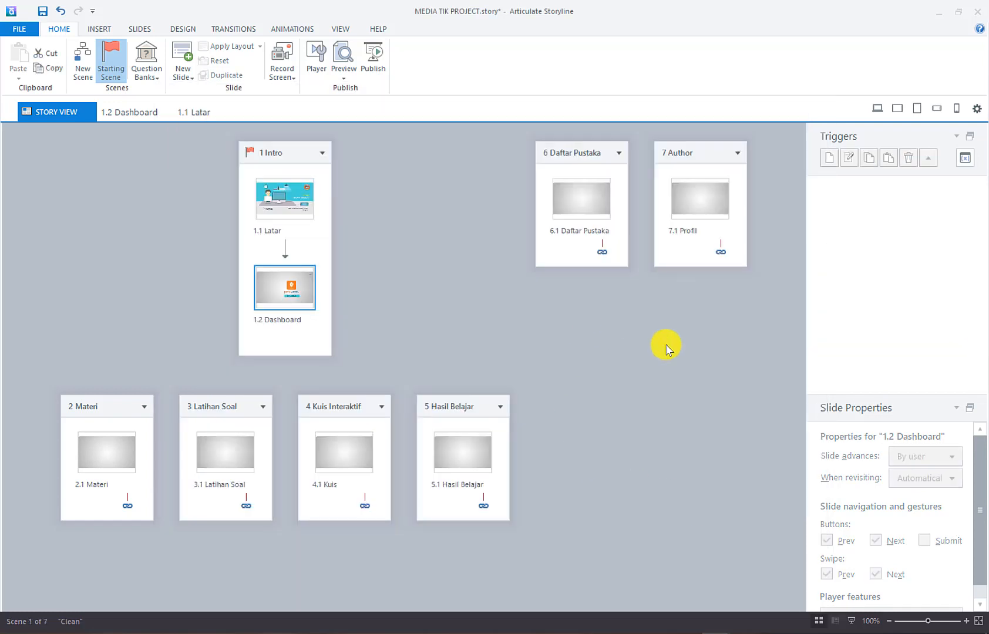
# On slide 1.1 Latar, untick the Next button and both Prev and Next swipe gestures
pyautogui.click(287, 201)
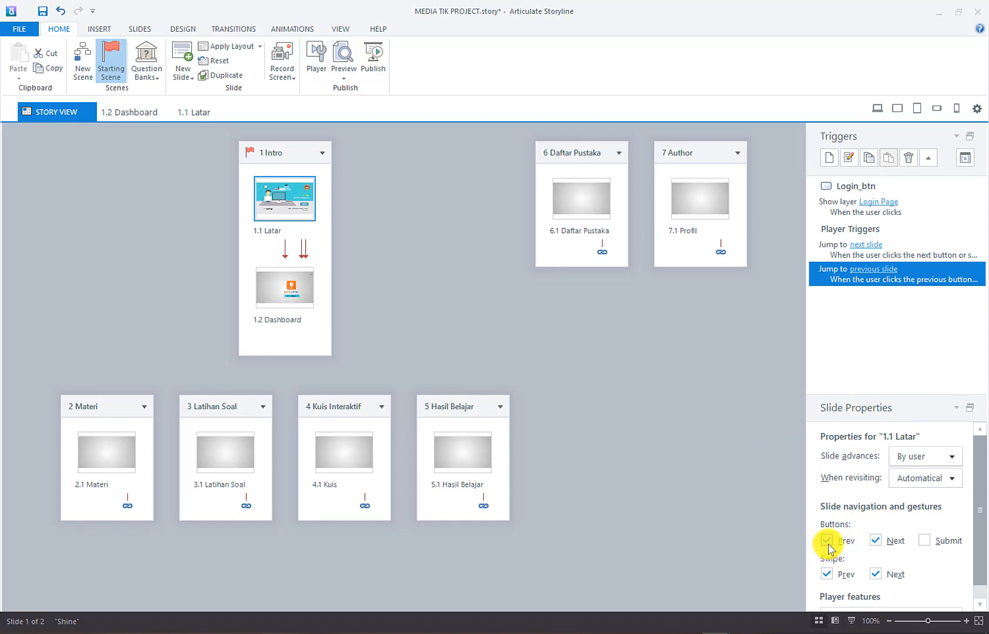
pyautogui.click(875, 540)
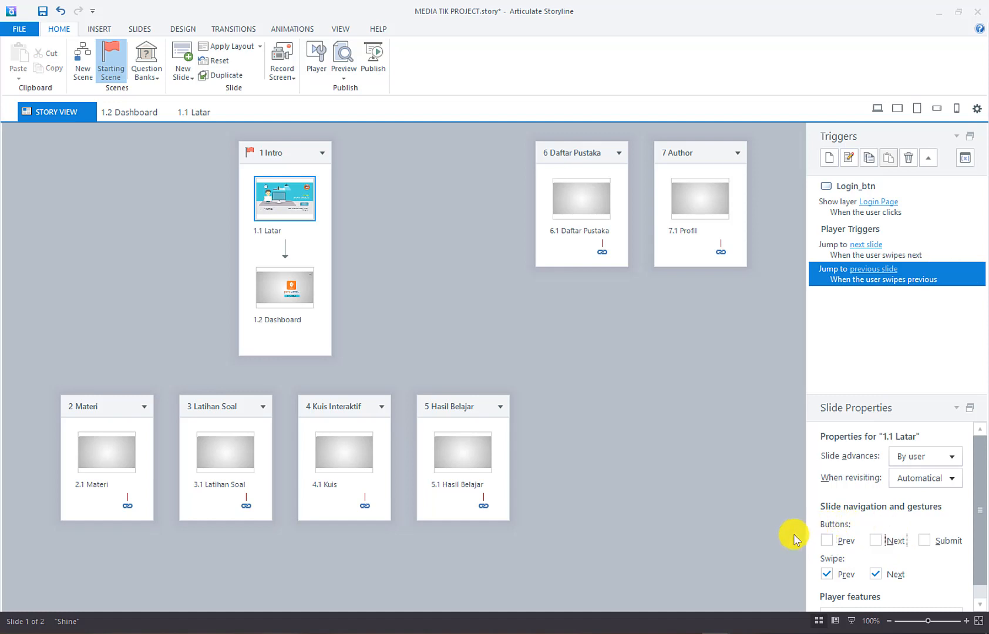
pyautogui.click(829, 575)
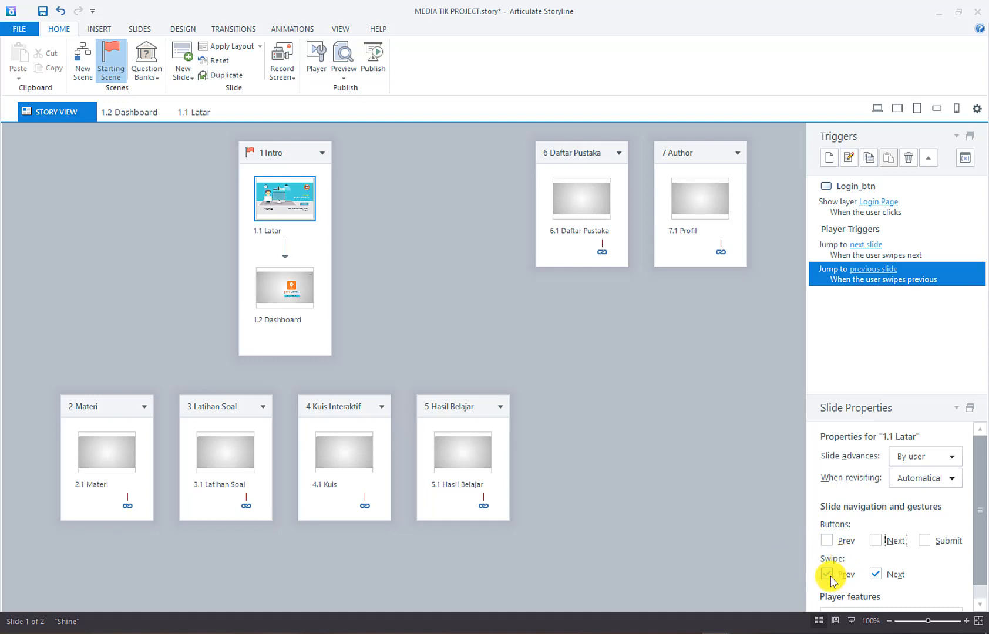
pyautogui.click(875, 574)
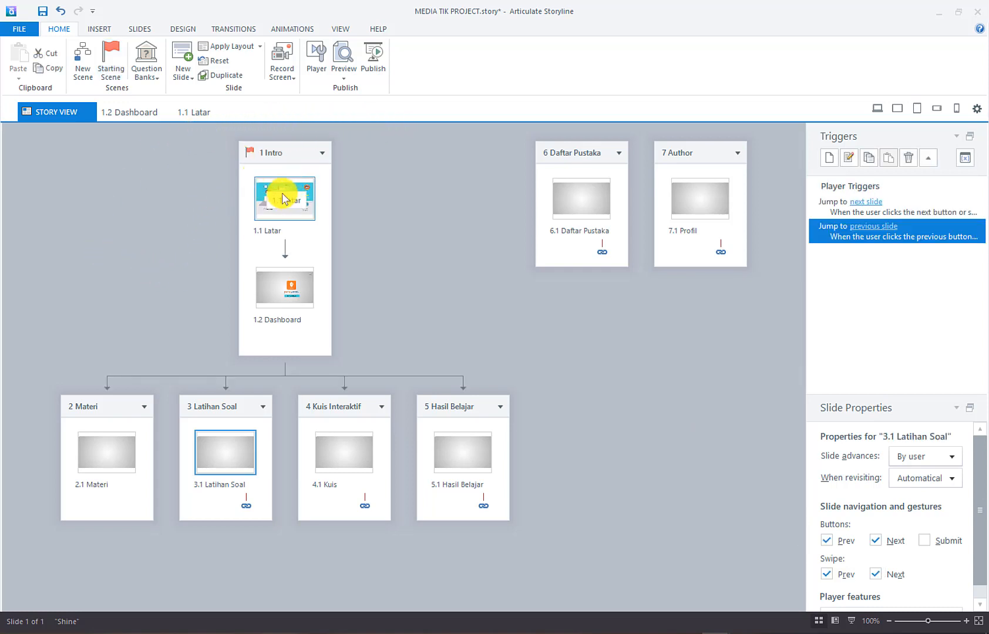
# Select all slides and turn off Prev/Next buttons and swipe-next across the whole story
pyautogui.moveTo(560, 183); pyautogui.dragTo(680, 199)
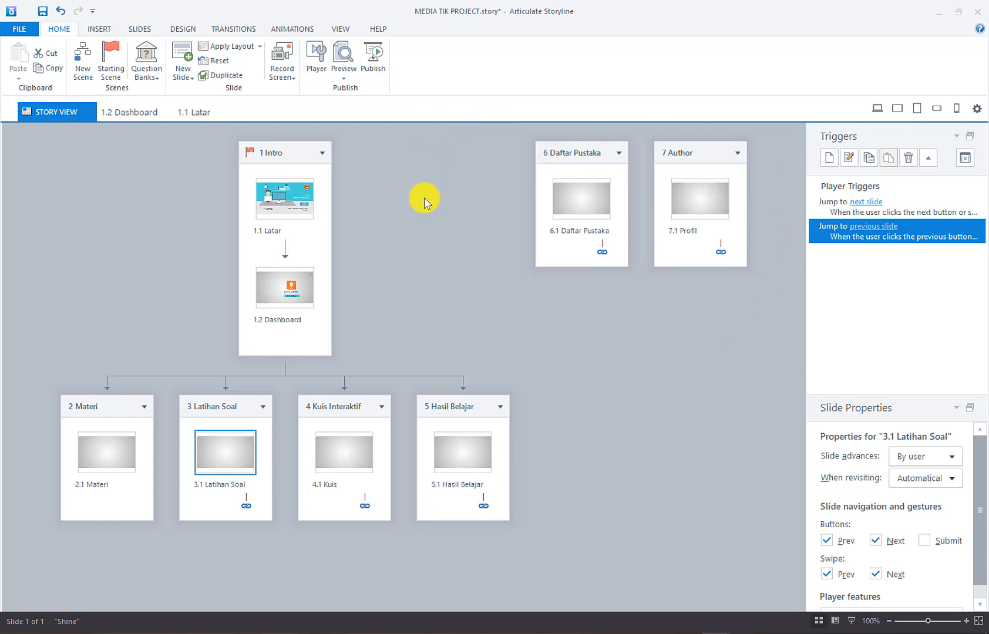
pyautogui.click(402, 284)
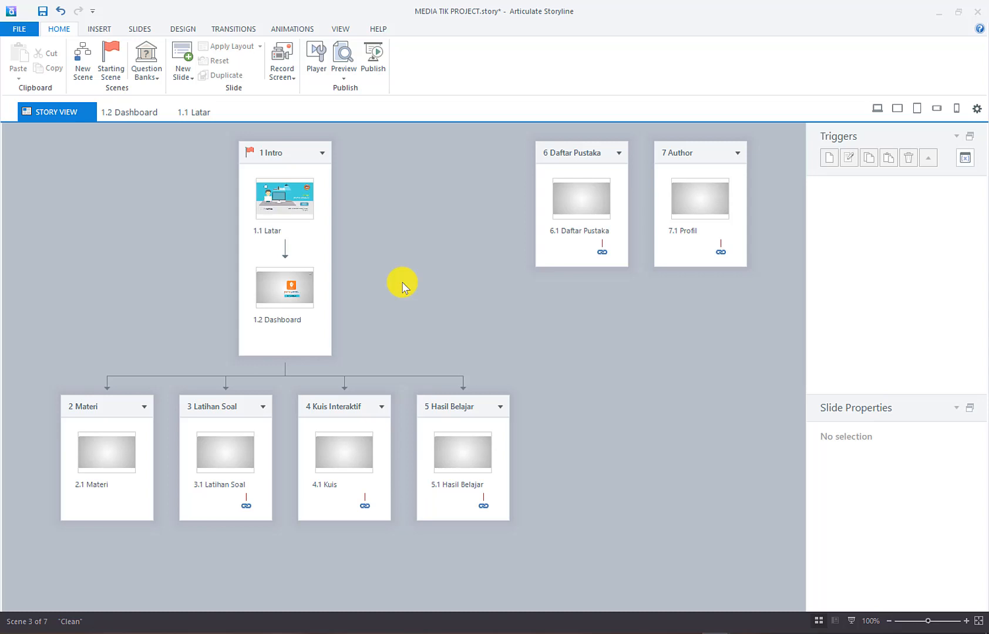
pyautogui.hotkey('ctrl', 'a')
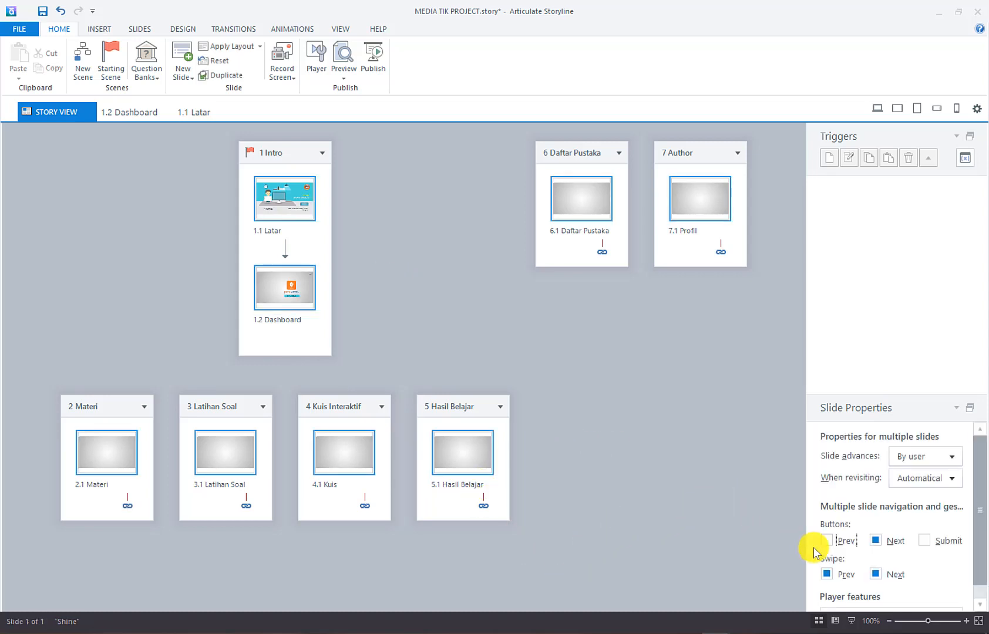
pyautogui.click(829, 544)
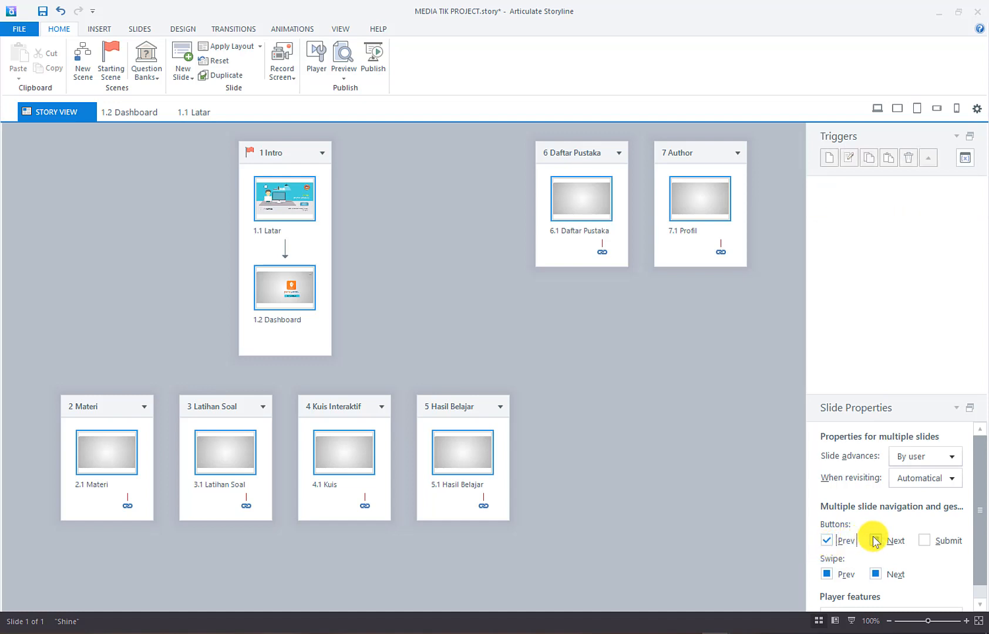
pyautogui.click(827, 544)
pyautogui.click(875, 540)
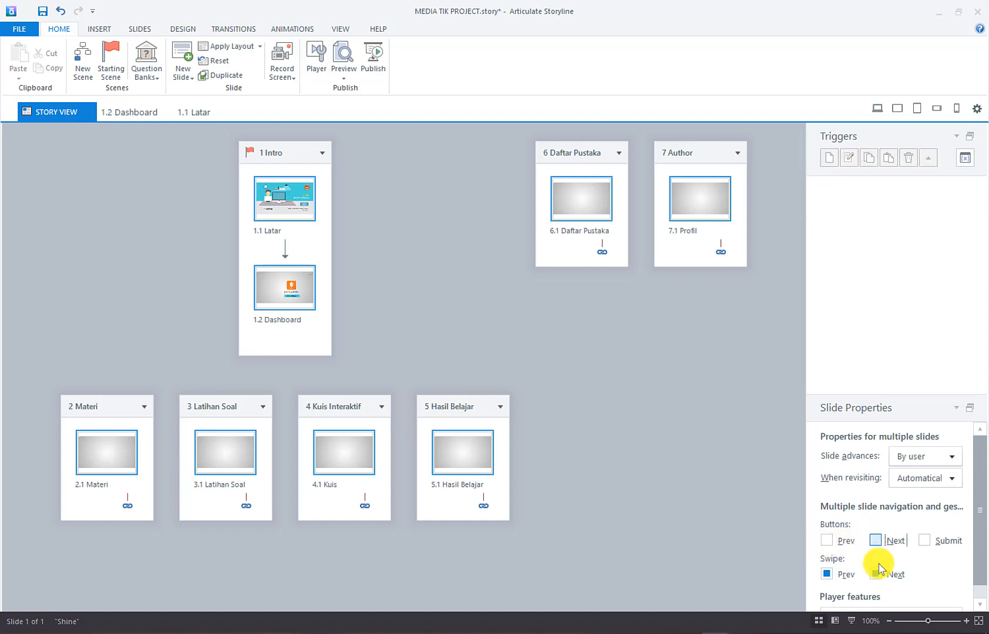
pyautogui.click(875, 573)
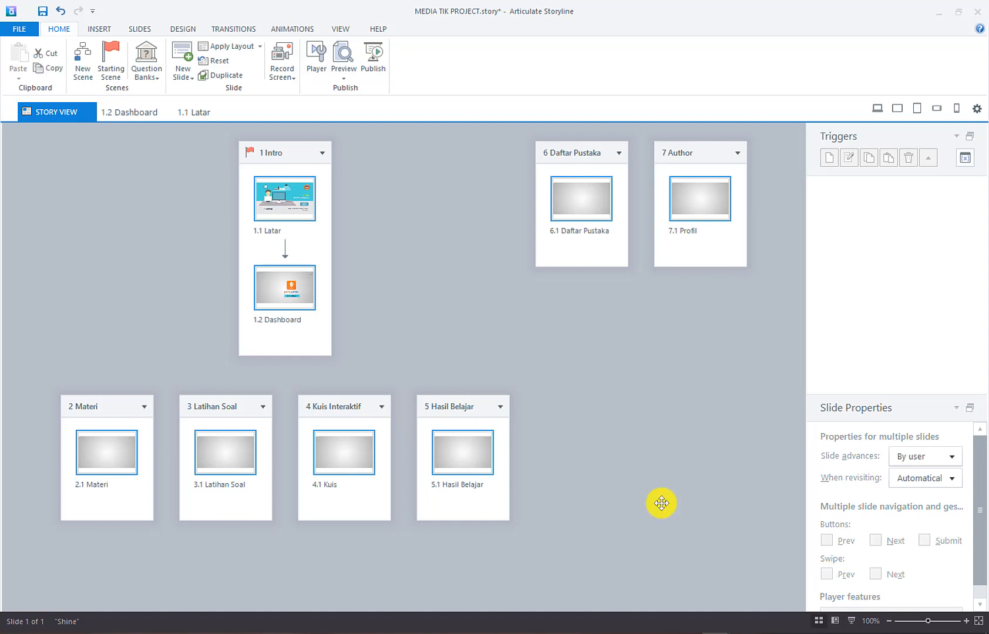
pyautogui.click(659, 503)
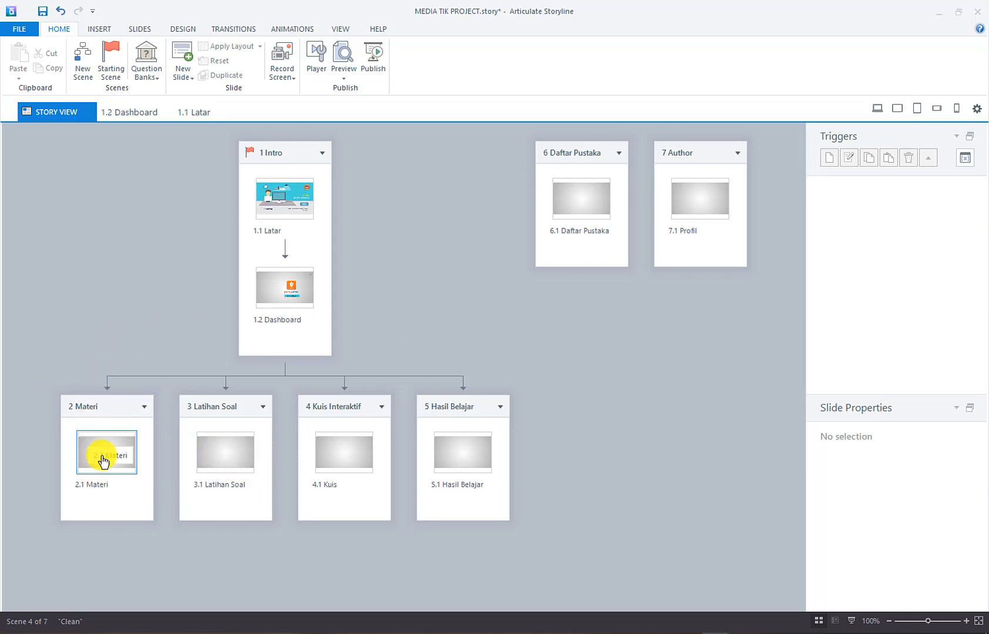
# On slide 2.1 Materi, add a text box reading 'SCENE / SLIDE' over 'MATERI PEMBELAJARAN'
pyautogui.doubleClick(127, 435)
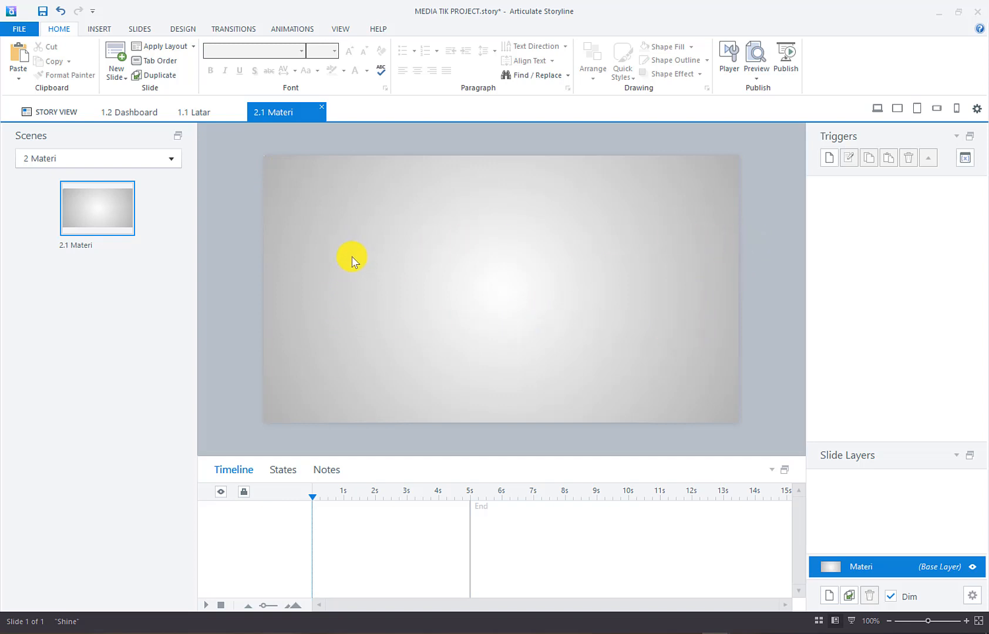
pyautogui.click(98, 28)
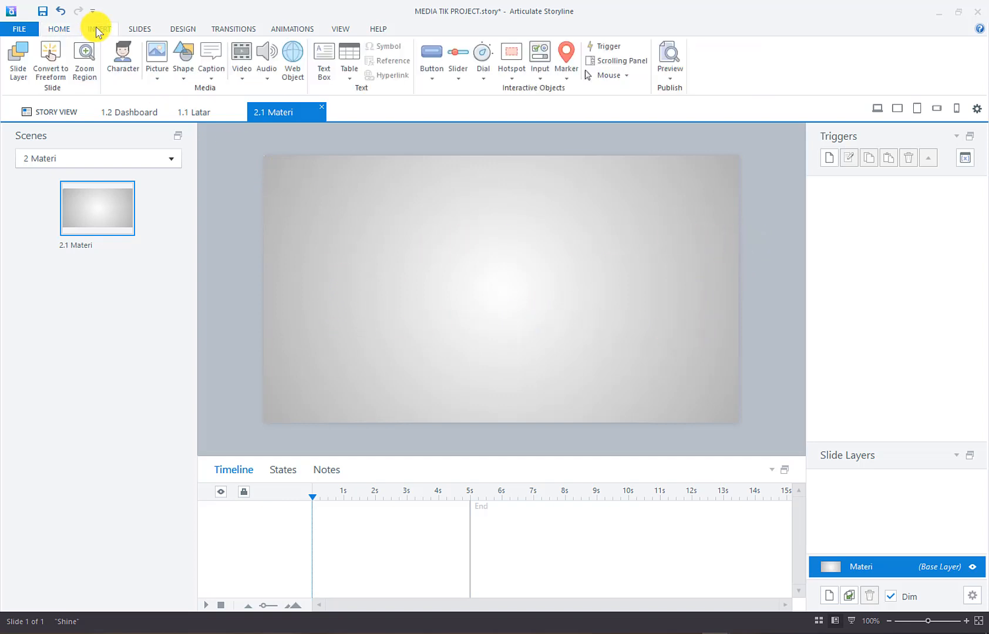
pyautogui.click(324, 59)
pyautogui.moveTo(407, 236); pyautogui.dragTo(640, 307)
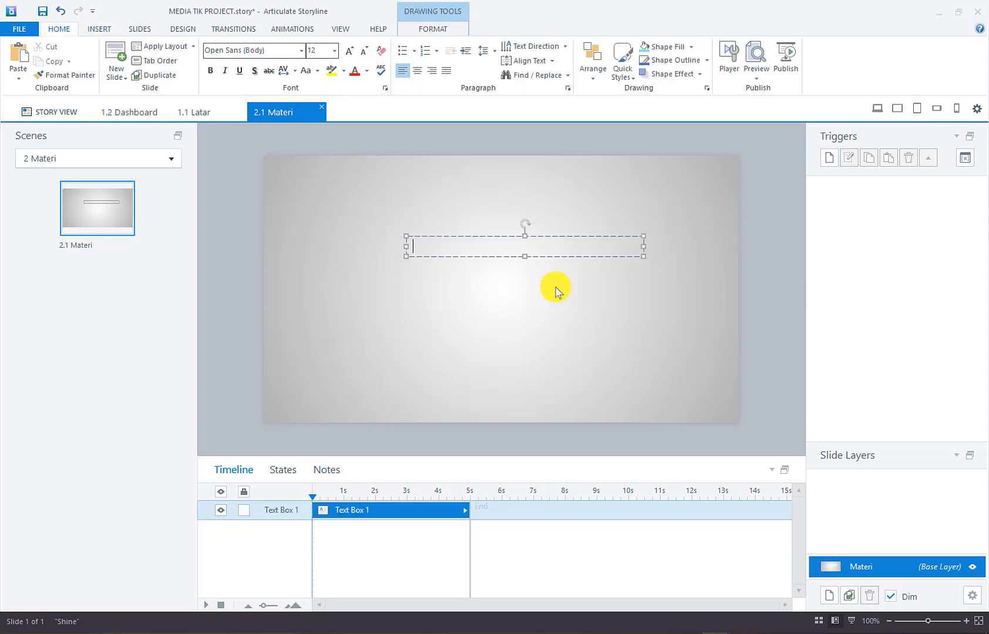
pyautogui.write('SCENE / SLIDE')
pyautogui.press('Return')
pyautogui.write('MATERI ')
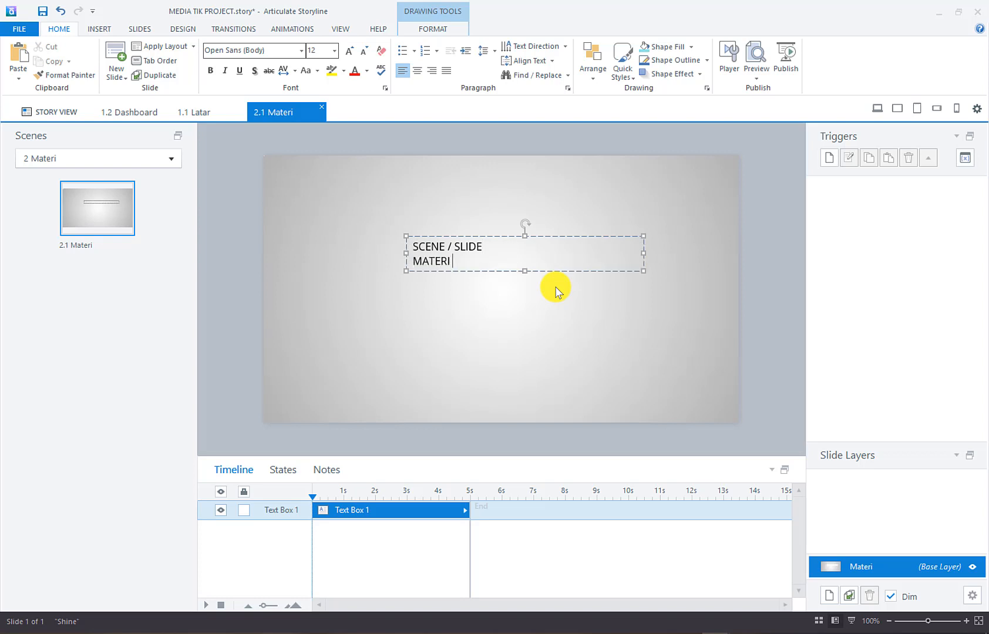
pyautogui.write('PEMBELAJARAN')
# Centre the title text, set it to size 16 in the Square721 BT font
pyautogui.hotkey('ctrl', 'a')
pyautogui.click(418, 69)
pyautogui.doubleClick(348, 51)
pyautogui.click(276, 52)
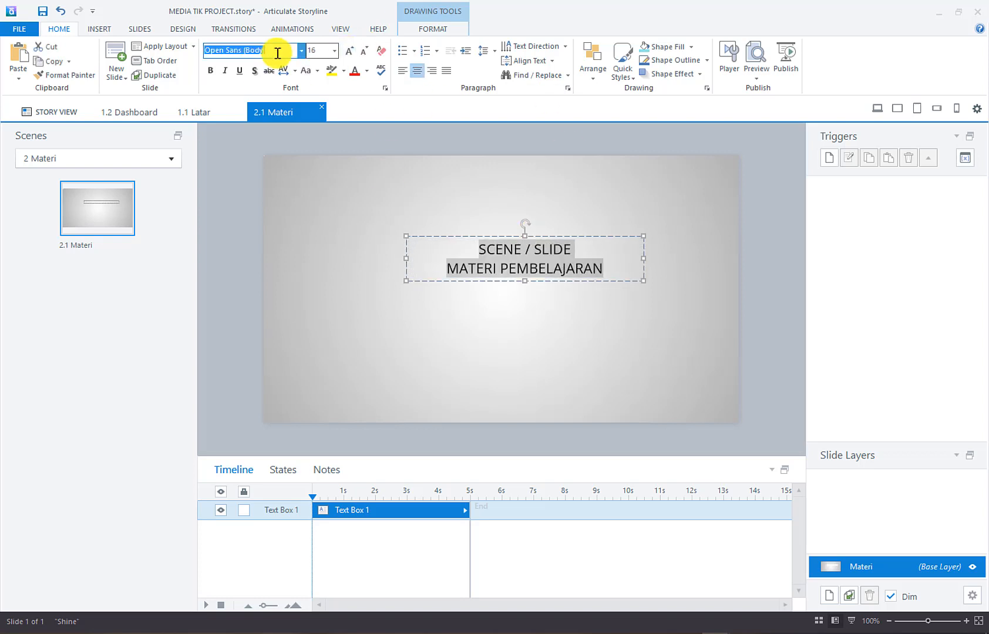
pyautogui.write('Square721 BT')
pyautogui.press('Return')
# Colour MATERI PEMBELAJARAN teal and SCENE / SLIDE bold orange, then centre the title box
pyautogui.moveTo(439, 265); pyautogui.dragTo(612, 266)
pyautogui.click(367, 71)
pyautogui.click(298, 97)
pyautogui.moveTo(474, 249); pyautogui.dragTo(579, 320)
pyautogui.click(367, 71)
pyautogui.click(310, 96)
pyautogui.click(211, 70)
pyautogui.click(504, 311)
pyautogui.click(578, 341)
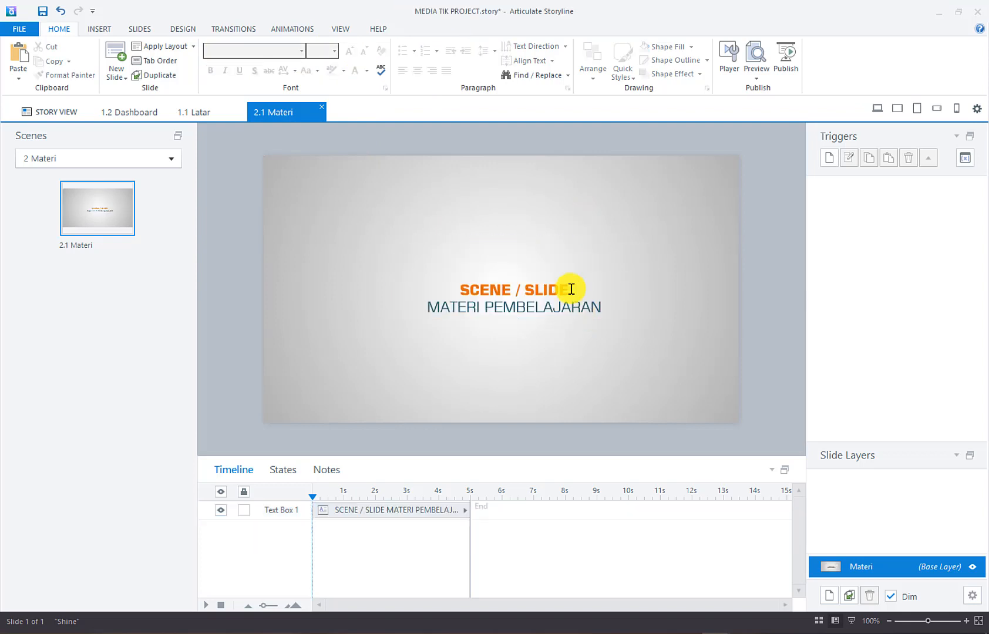